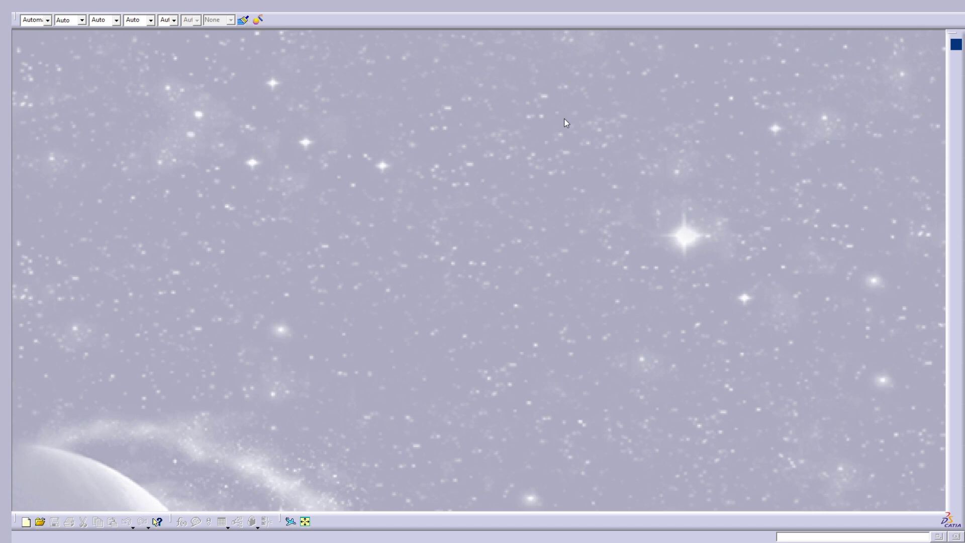
Create a new part named Tutorial 06 and hide its three reference planes.
click(103, 10)
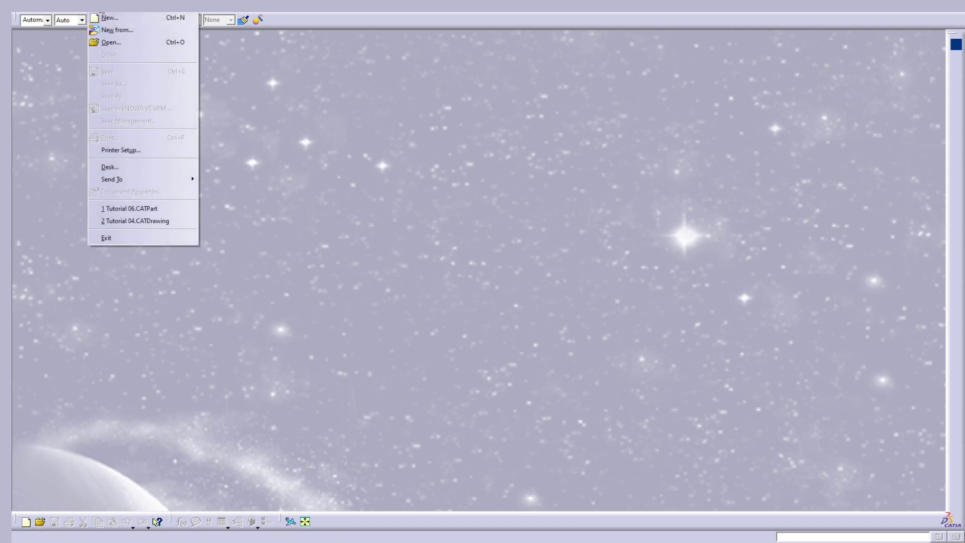
click(113, 19)
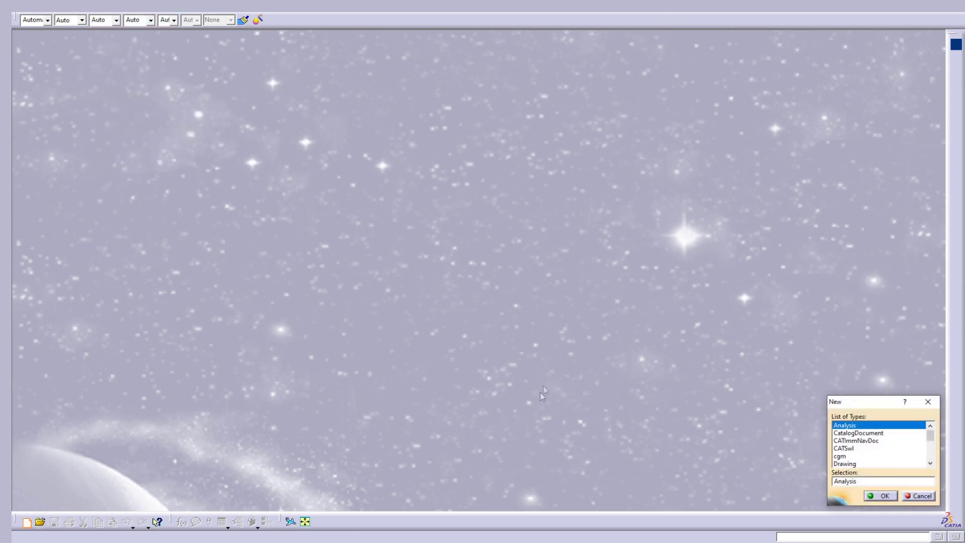
text(Part)
key(Return)
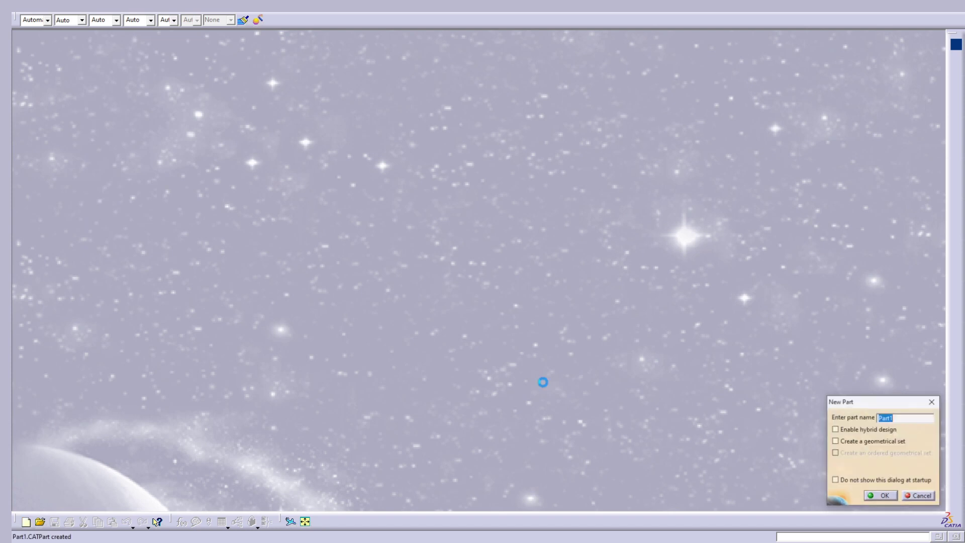
text(Tu)
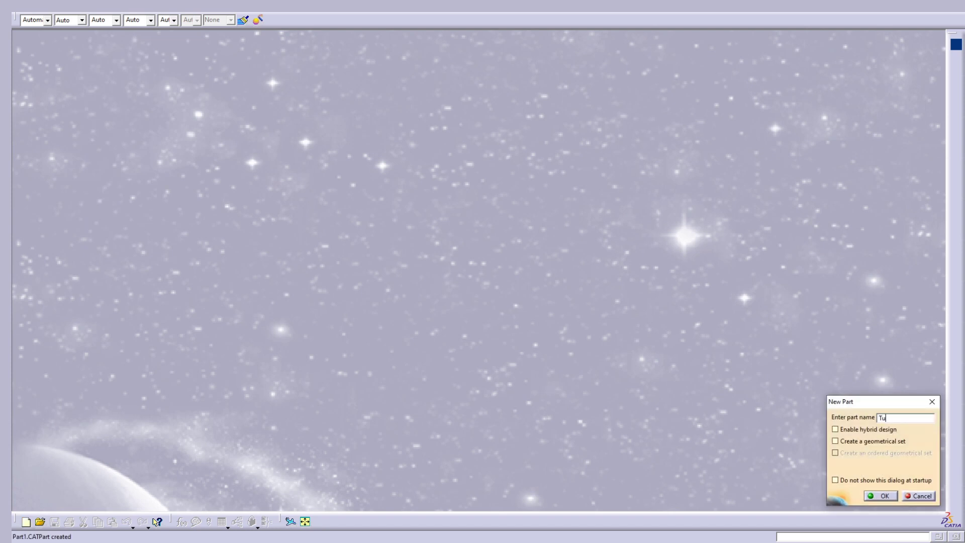
text(torial 06)
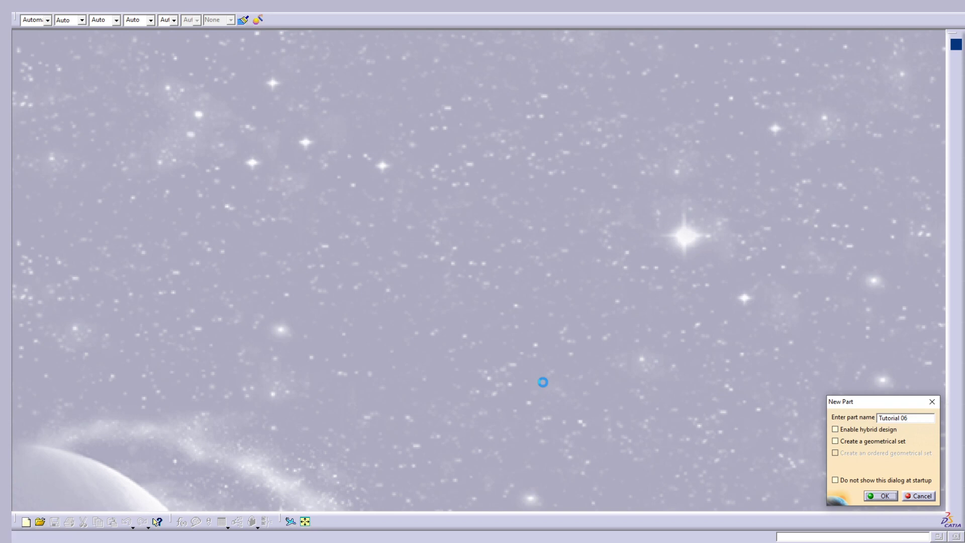
key(Return)
drag(401, 227, 493, 283)
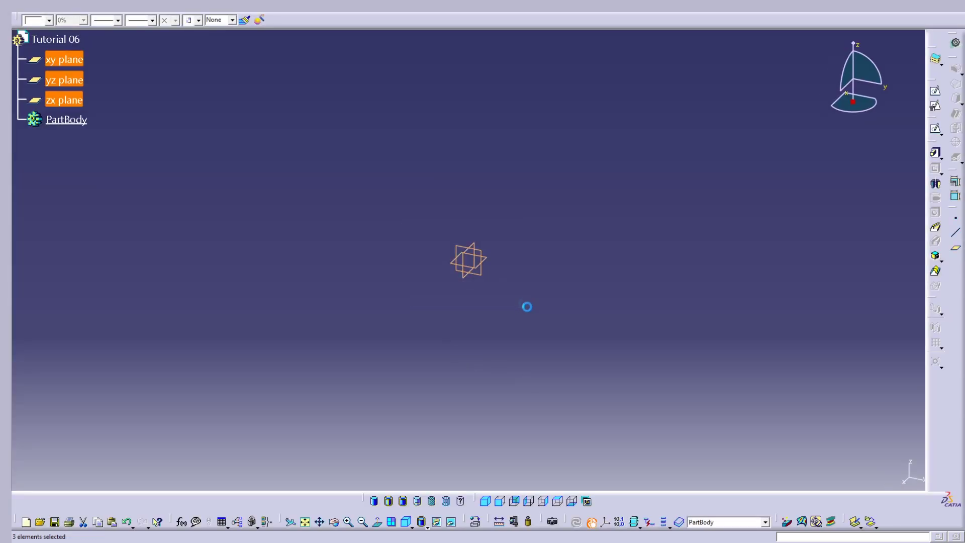
key(ctrl+y)
Insert a new body into the part and rename it Tutorial 06.
click(179, 6)
click(191, 31)
click(61, 140)
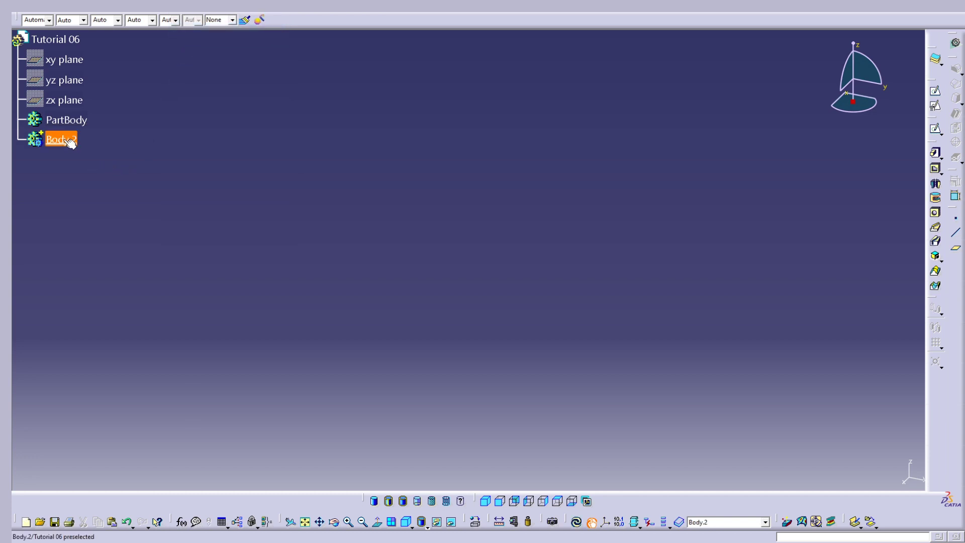
right_click(64, 140)
click(83, 184)
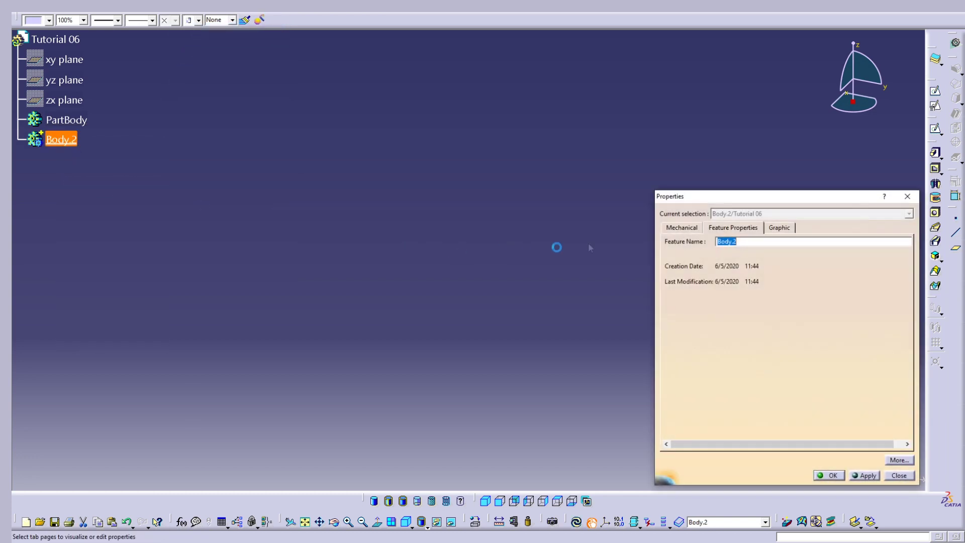
text(Tuto)
key(Return)
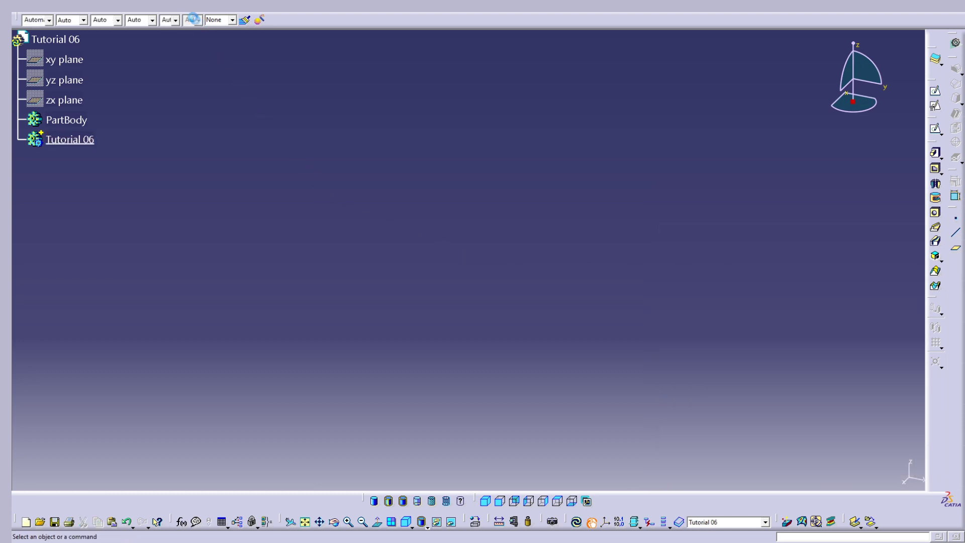
Insert another body below the Tutorial 06 body and define it as the in-work object.
click(176, 6)
click(187, 29)
right_click(61, 157)
click(91, 216)
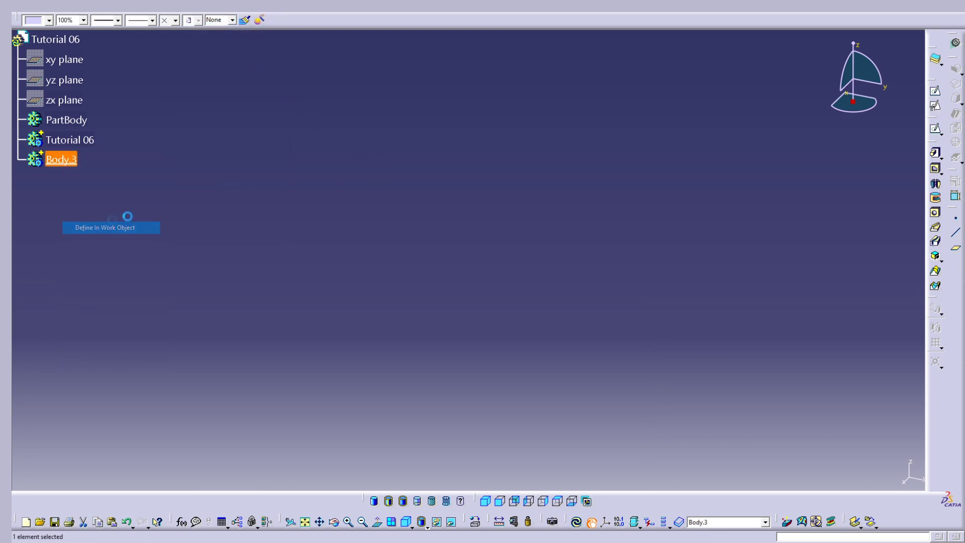
Start a sketch on the xy plane.
click(937, 92)
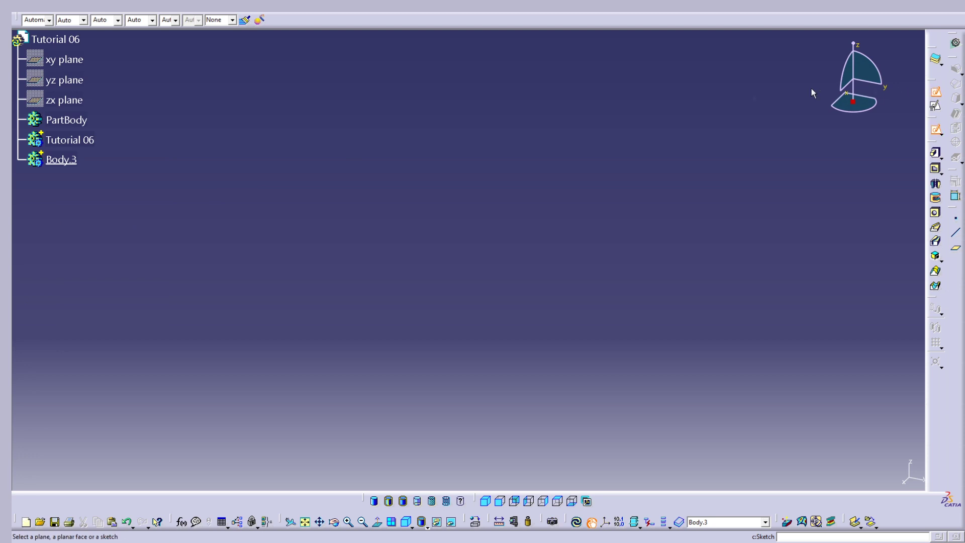
click(73, 59)
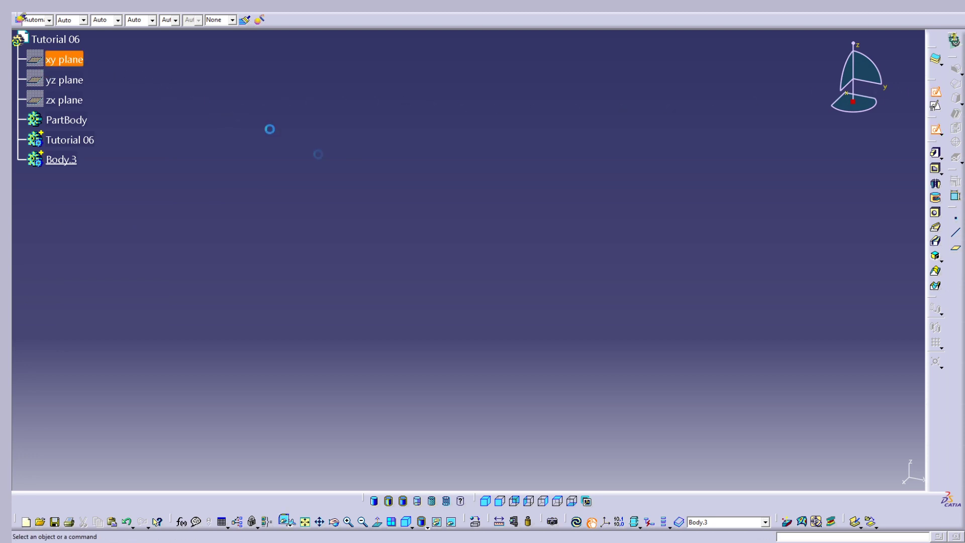
middle_drag(556, 226, 593, 272)
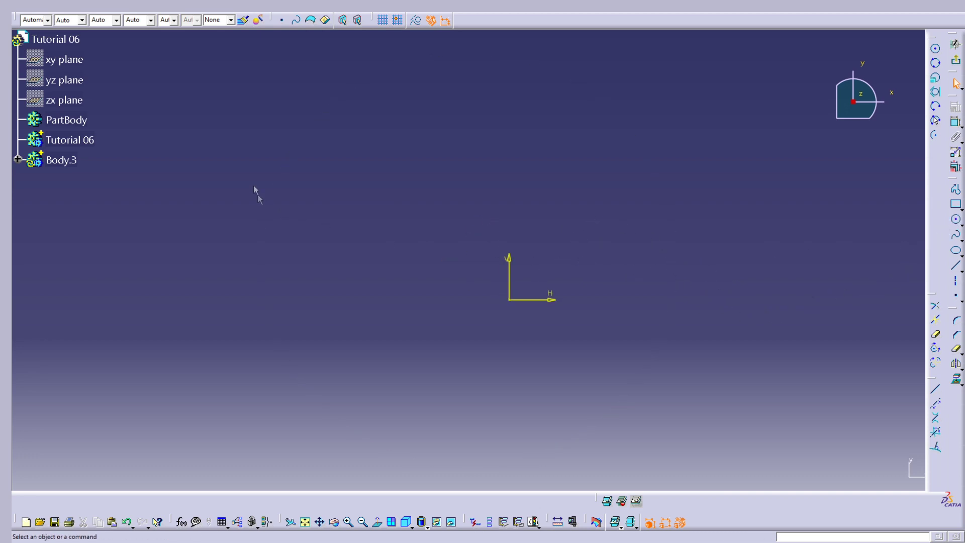
mouse_move(629, 289)
middle_down()
mouse_move(548, 278)
mouse_move(556, 284)
middle_up()
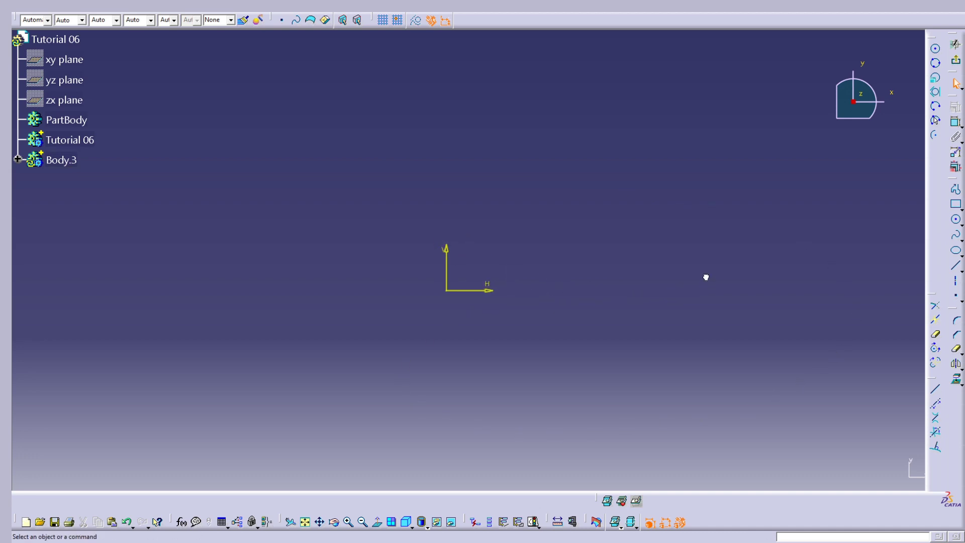
Draw a circle centred on the sketch origin and dimension its diameter to 70 mm.
click(956, 219)
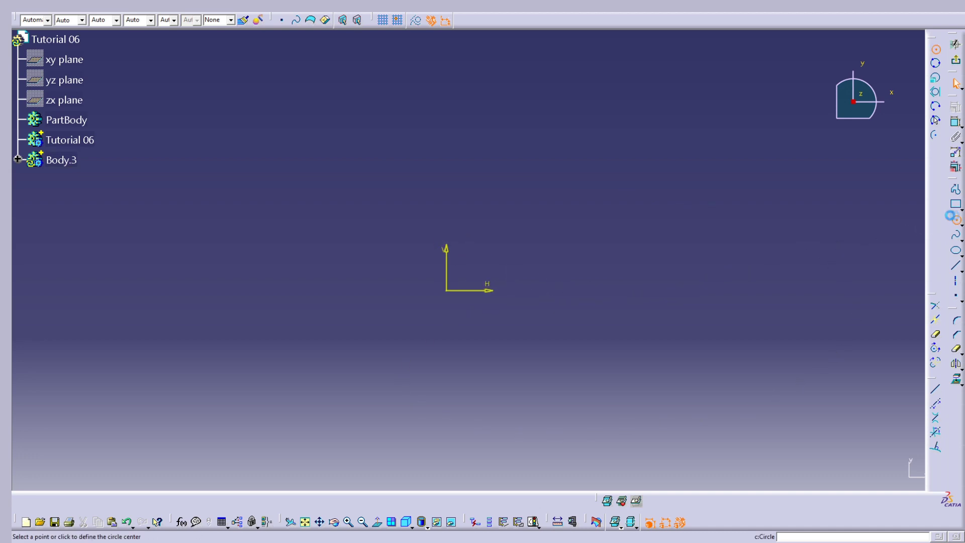
click(446, 291)
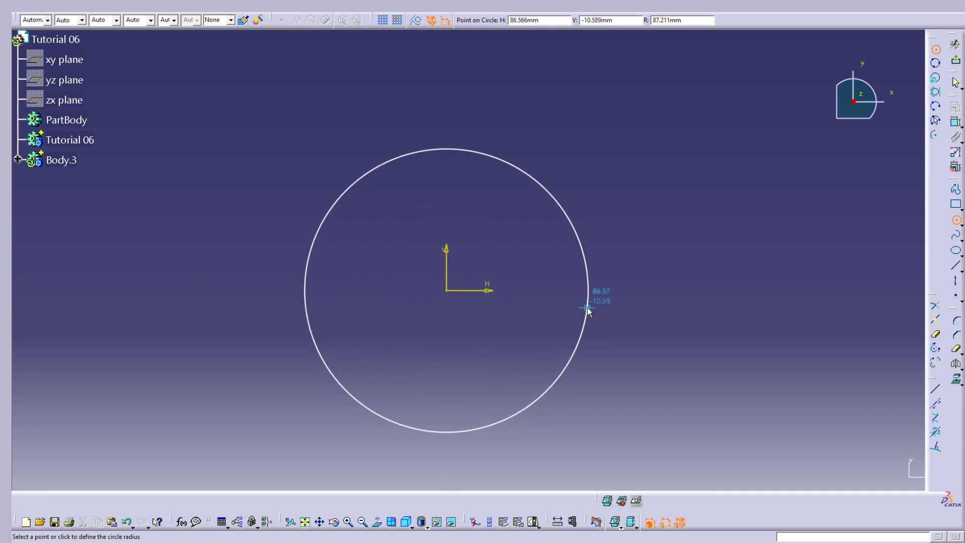
click(582, 300)
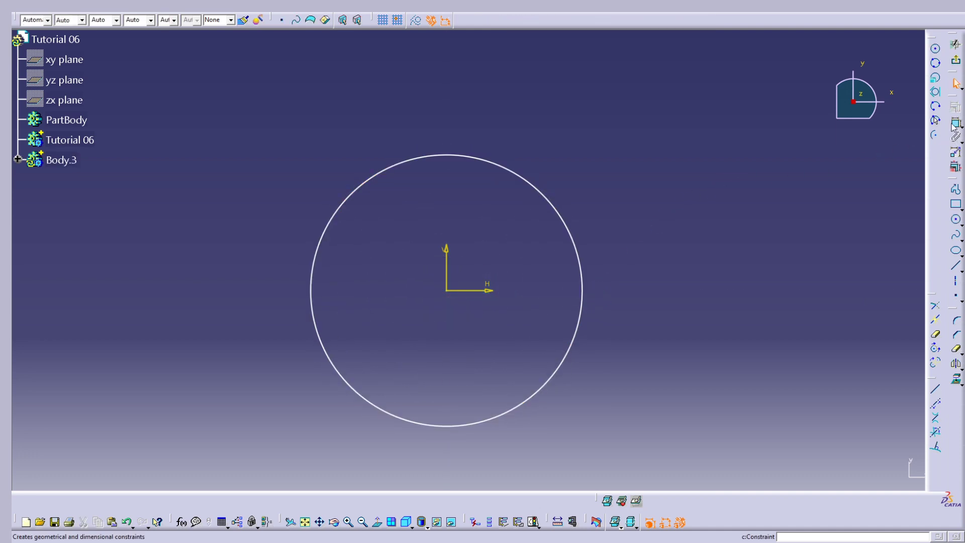
click(523, 178)
click(560, 138)
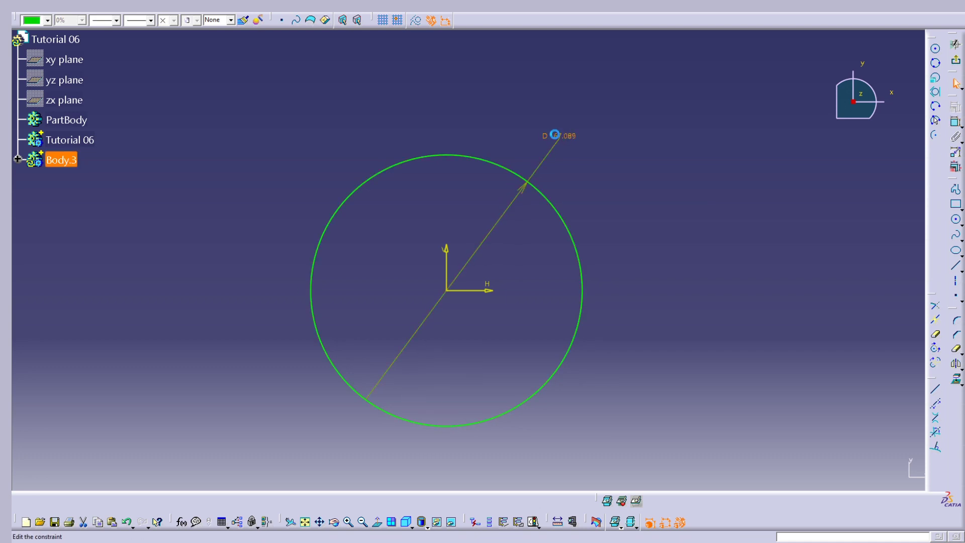
double_click(557, 136)
text(70)
key(Return)
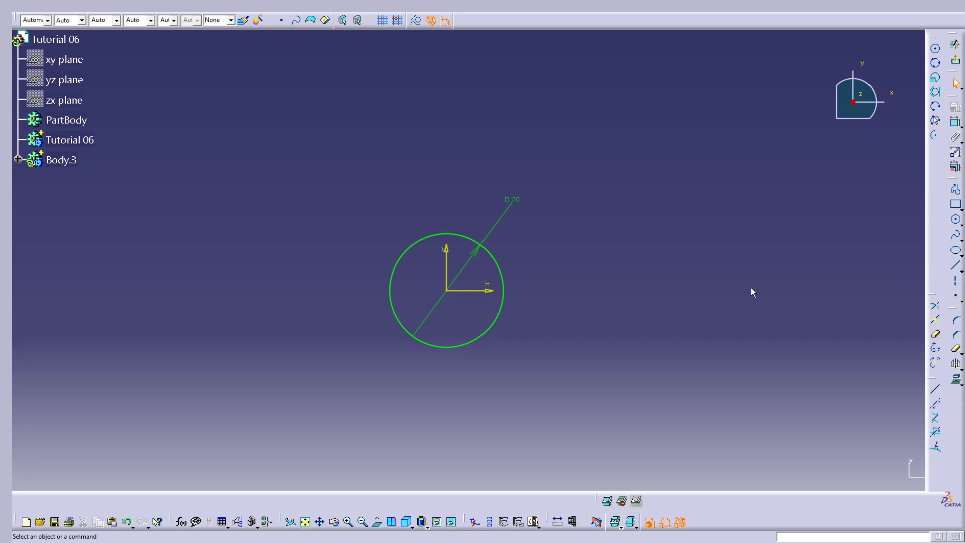
Draw a separate circle about 32 mm in diameter, centred on the horizontal axis to the right of the 70 mm circle.
click(956, 219)
click(663, 290)
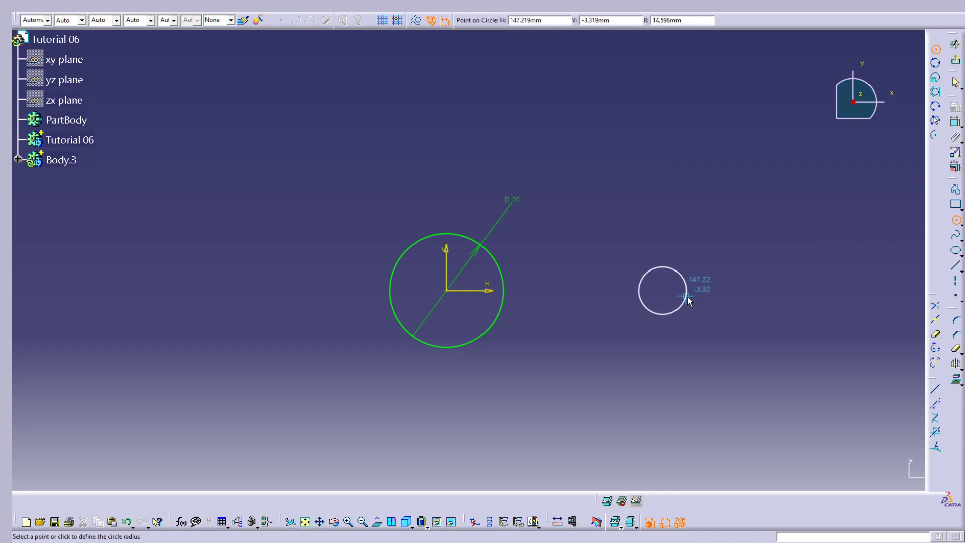
click(688, 298)
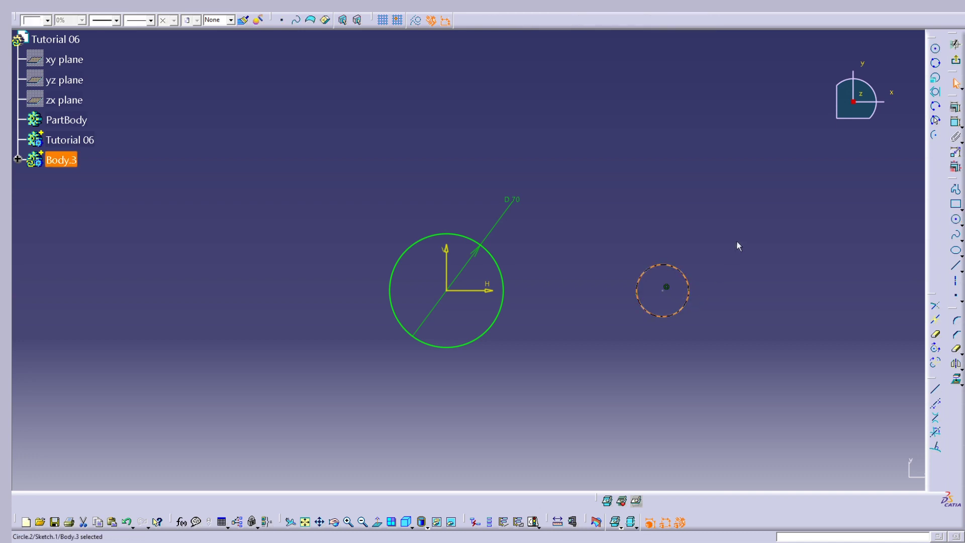
click(730, 254)
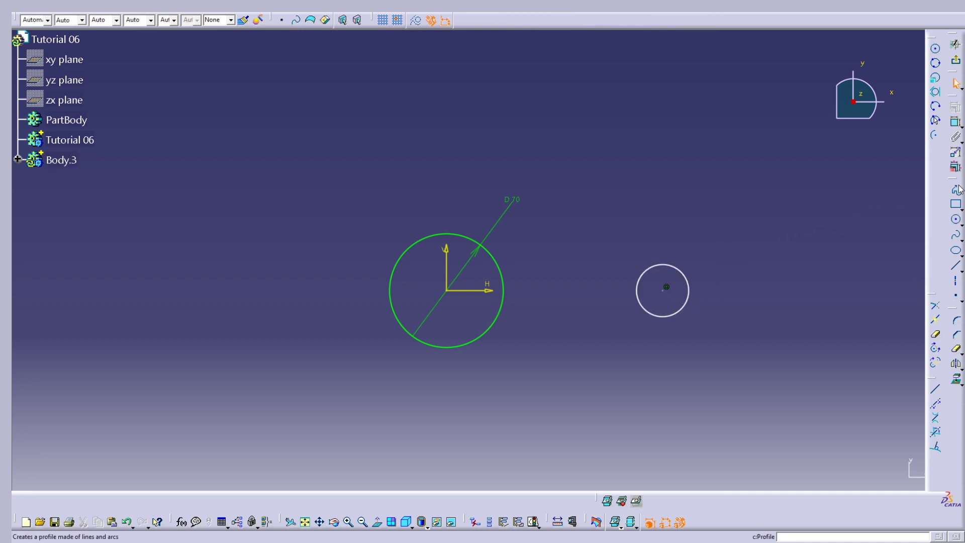
Dimension the smaller circle, switch the dimension from diameter to radius, and set it to 20 mm.
click(956, 126)
click(688, 281)
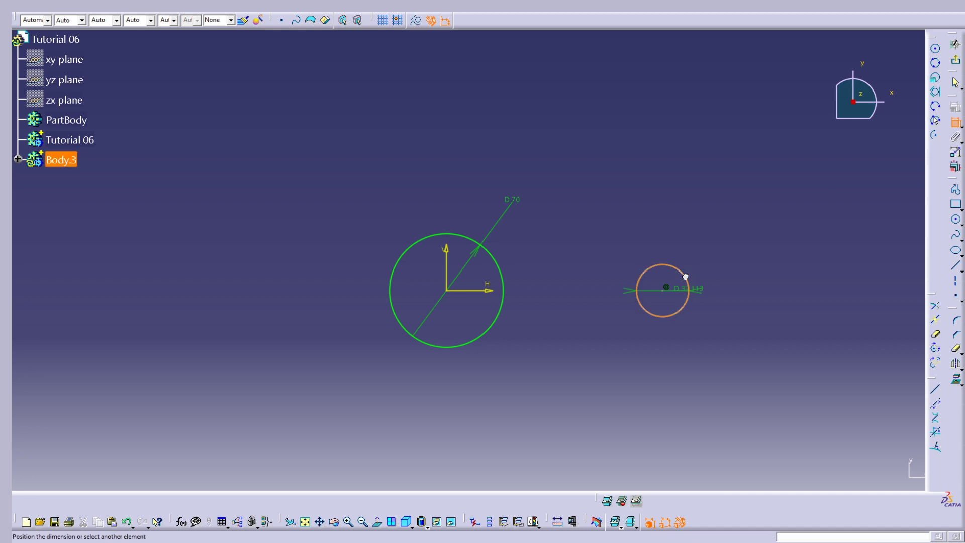
click(713, 262)
double_click(713, 262)
click(792, 447)
click(784, 462)
double_click(777, 422)
text(20)
key(Return)
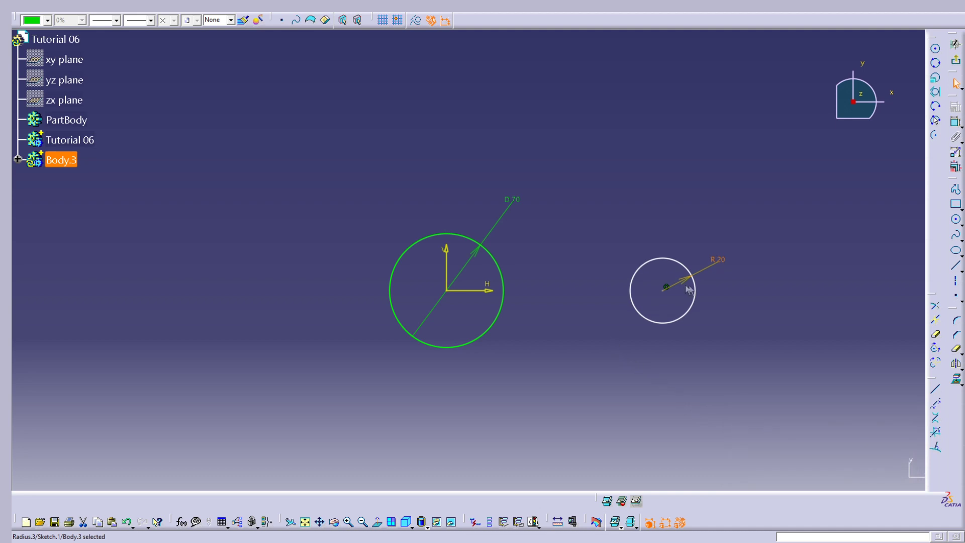
click(762, 281)
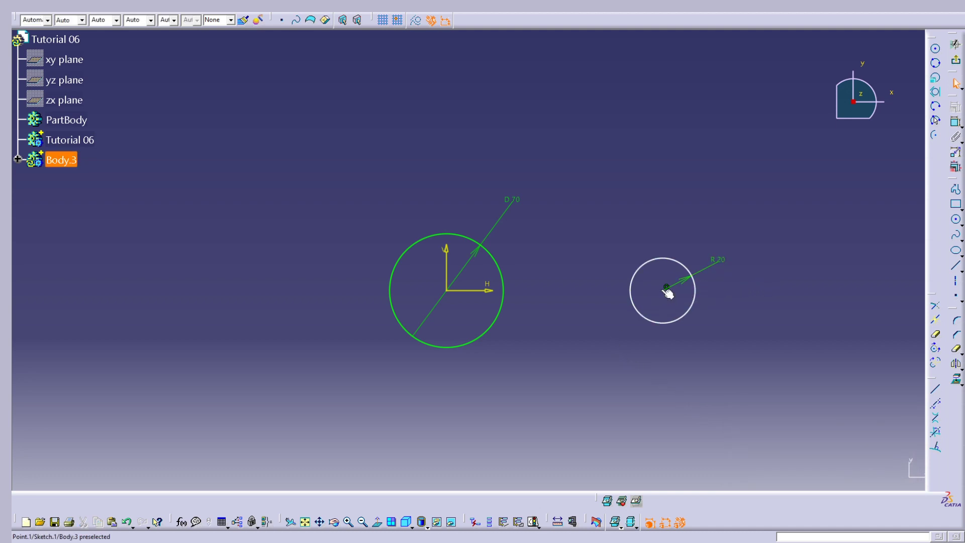
Bring the small circle closer to the large one and dimension its centre at 110/2 mm from the vertical axis.
drag(650, 289, 594, 289)
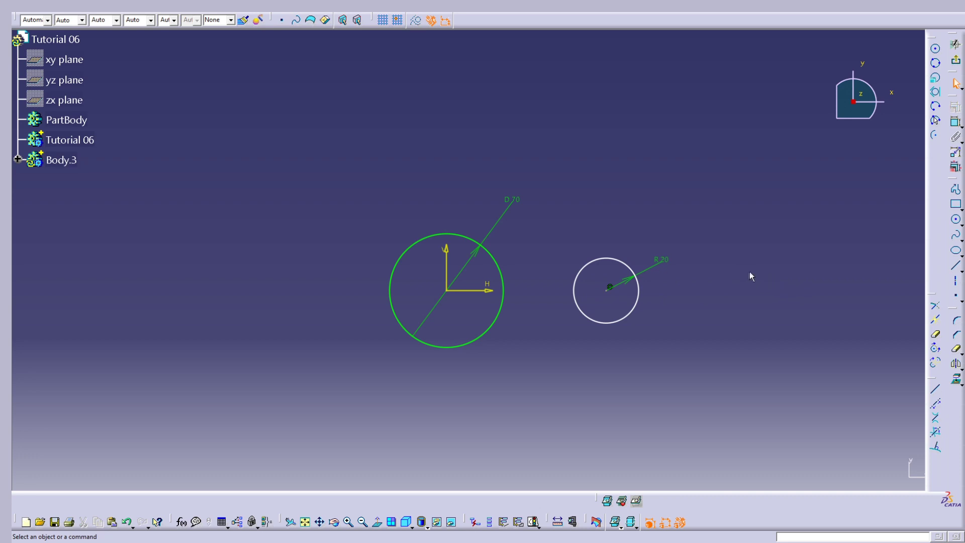
click(956, 121)
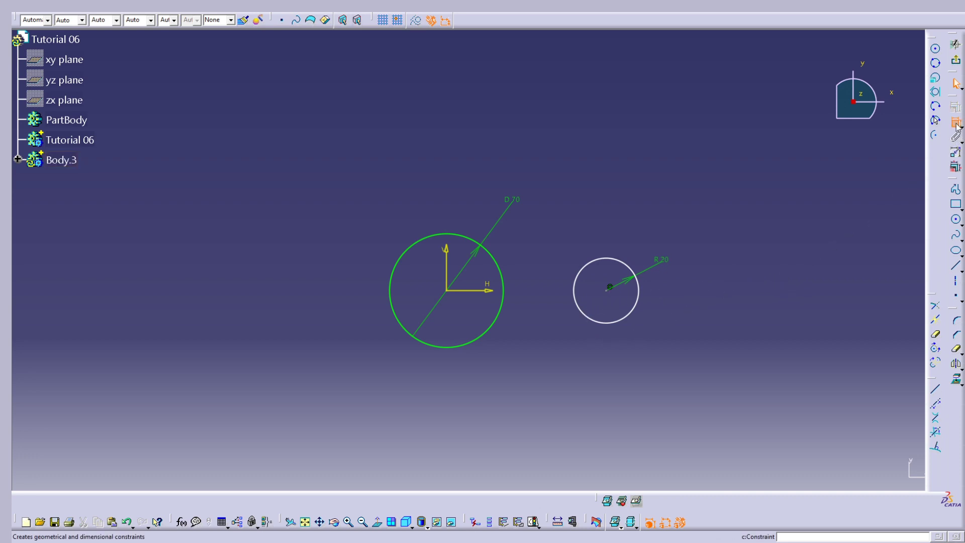
click(606, 290)
click(444, 275)
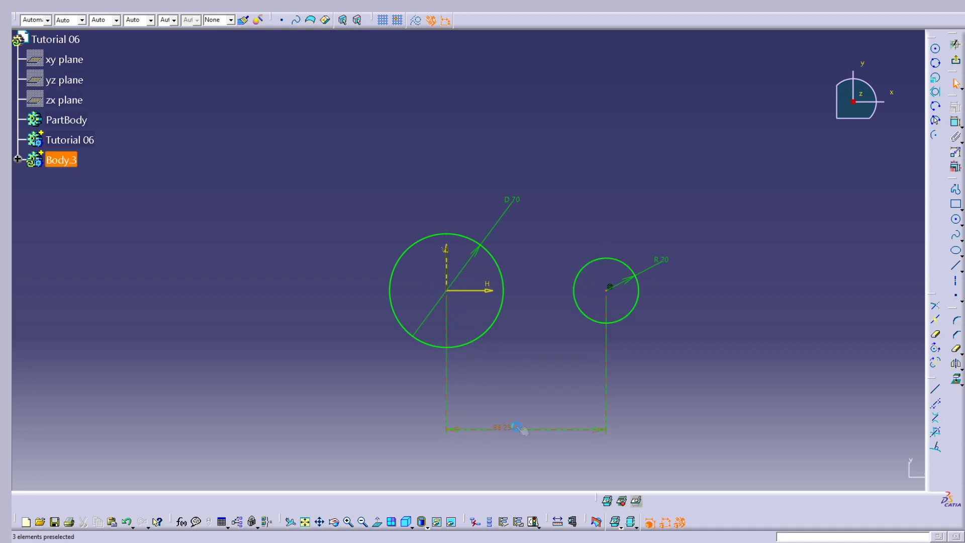
click(503, 429)
double_click(505, 427)
text(110/2)
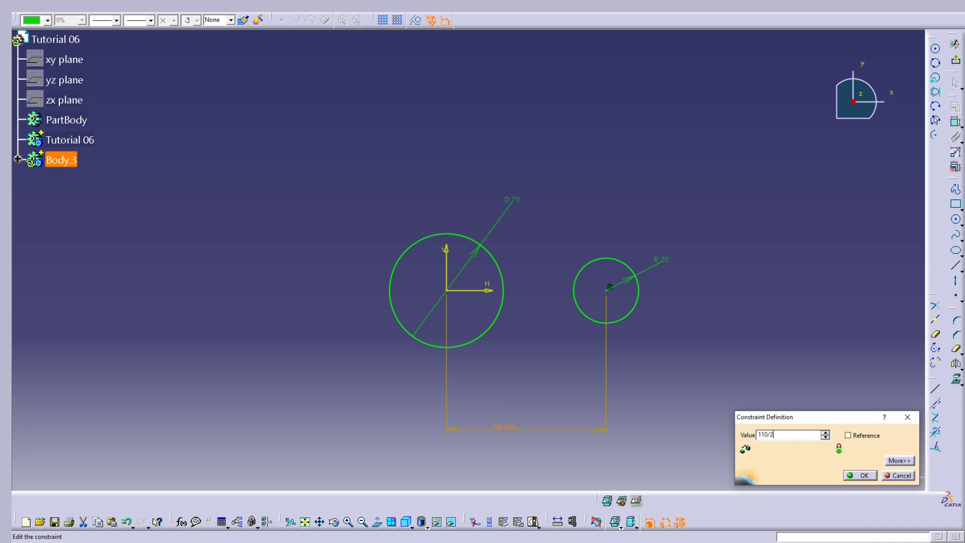
key(Return)
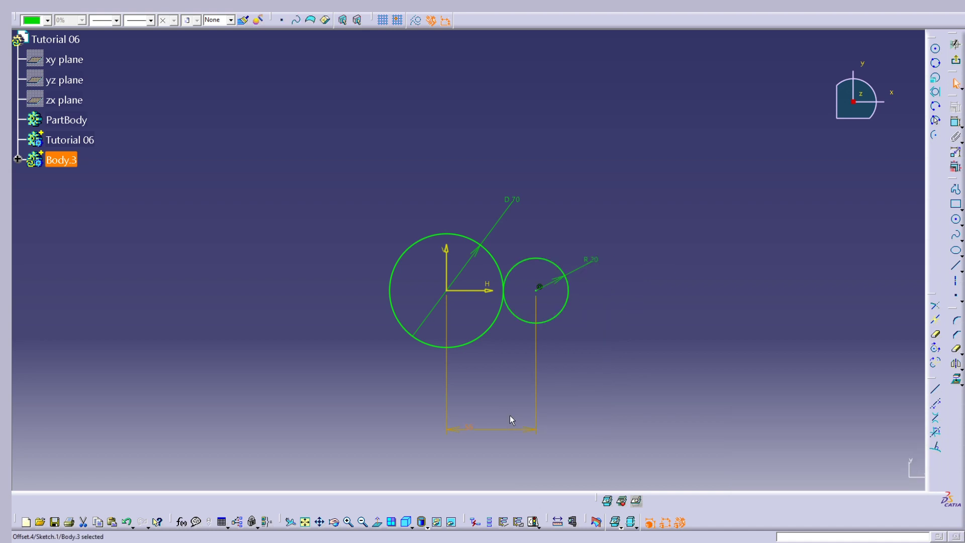
click(681, 267)
Draw a slanted line above the two circles, rising from above the small circle towards the large one.
mouse_move(659, 276)
middle_down()
mouse_move(655, 250)
mouse_move(688, 169)
middle_up()
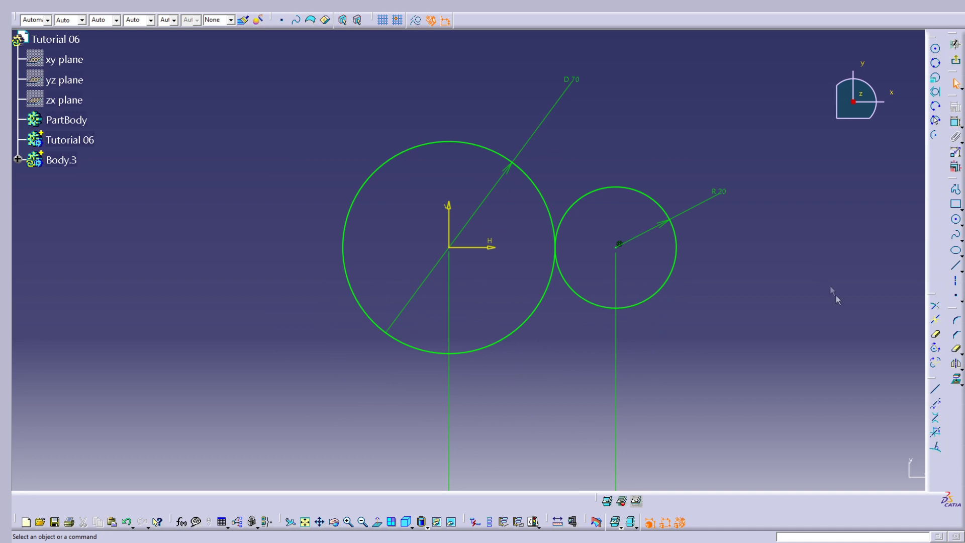
click(957, 270)
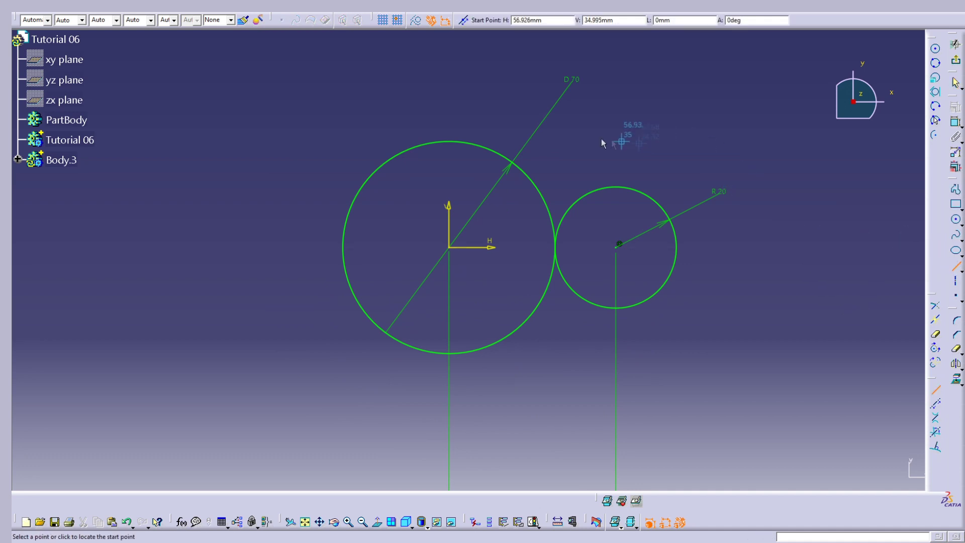
click(640, 159)
click(493, 106)
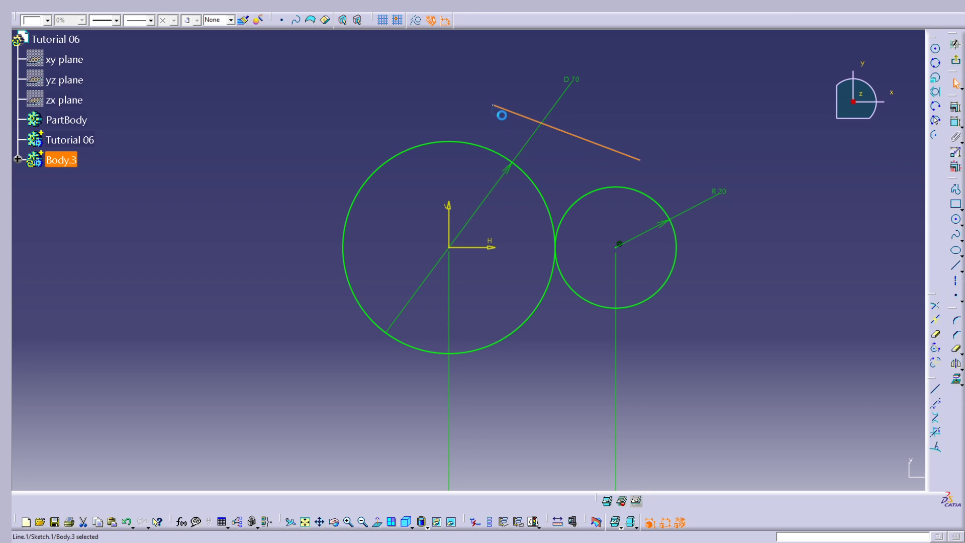
Make the slanted line's upper endpoint coincident with the 70 mm circle.
click(493, 106)
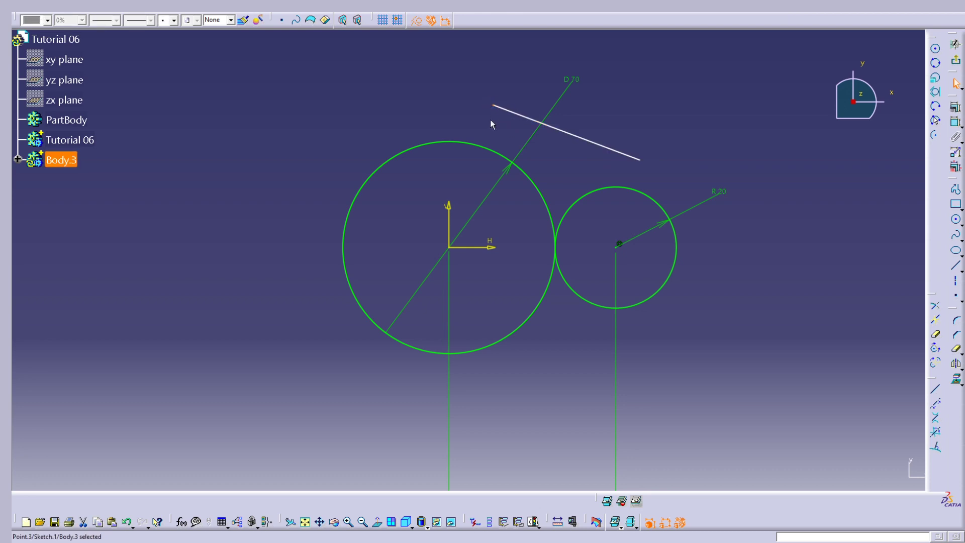
ctrl+click(460, 142)
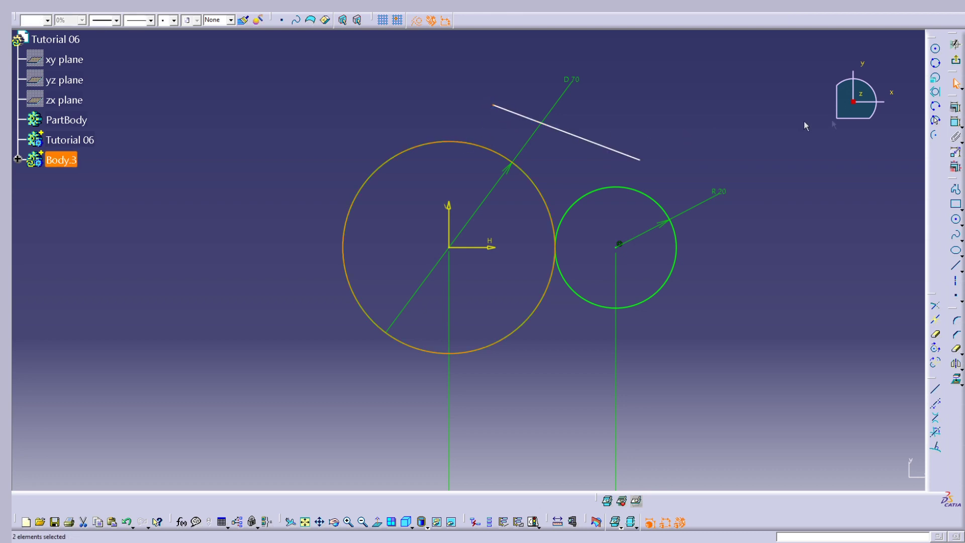
click(955, 106)
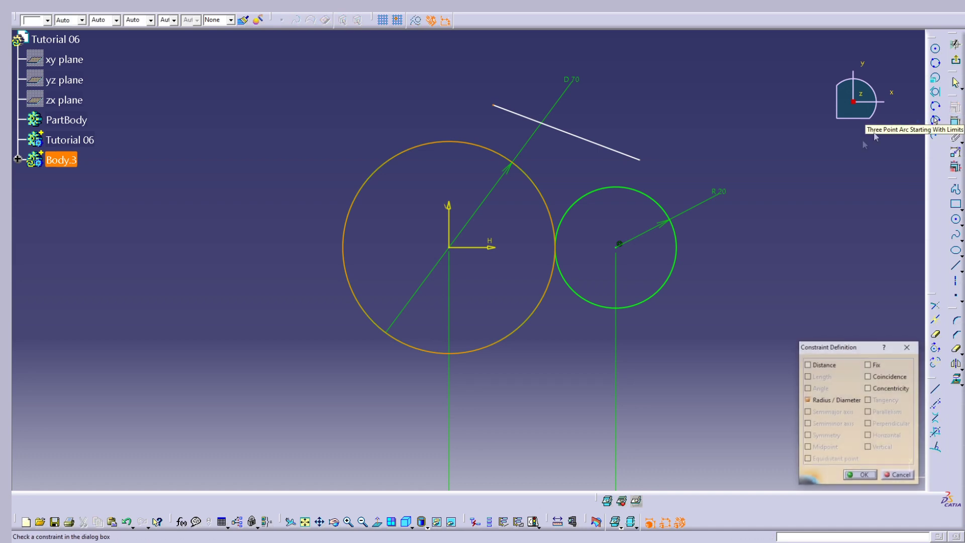
click(868, 376)
click(861, 475)
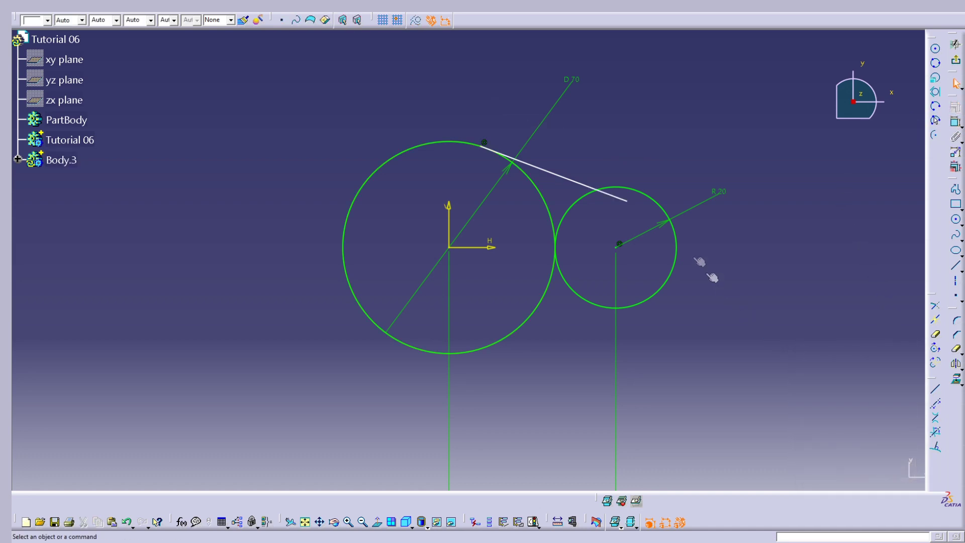
Swing the slanted line's free end clear above the small circle and make that endpoint coincident with the 20 mm radius circle.
drag(615, 197, 633, 174)
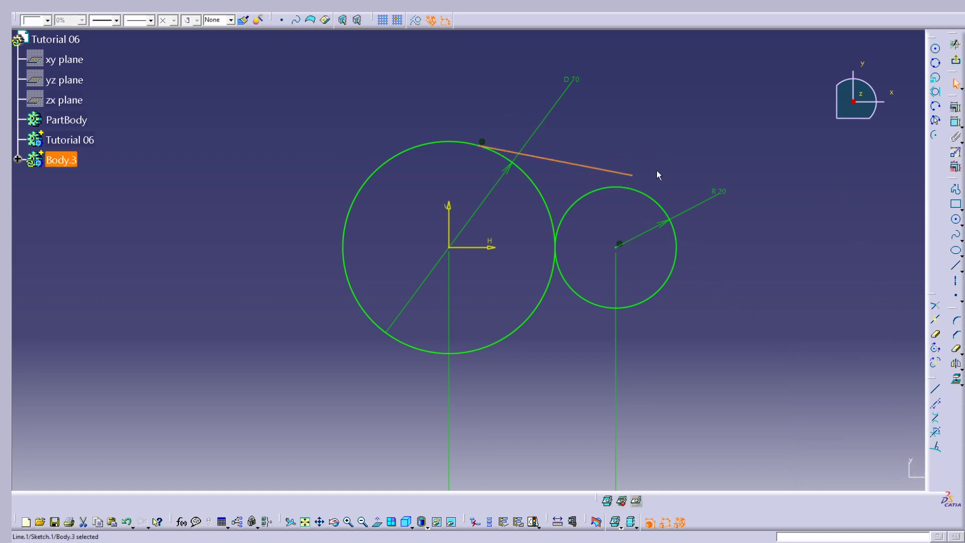
click(640, 178)
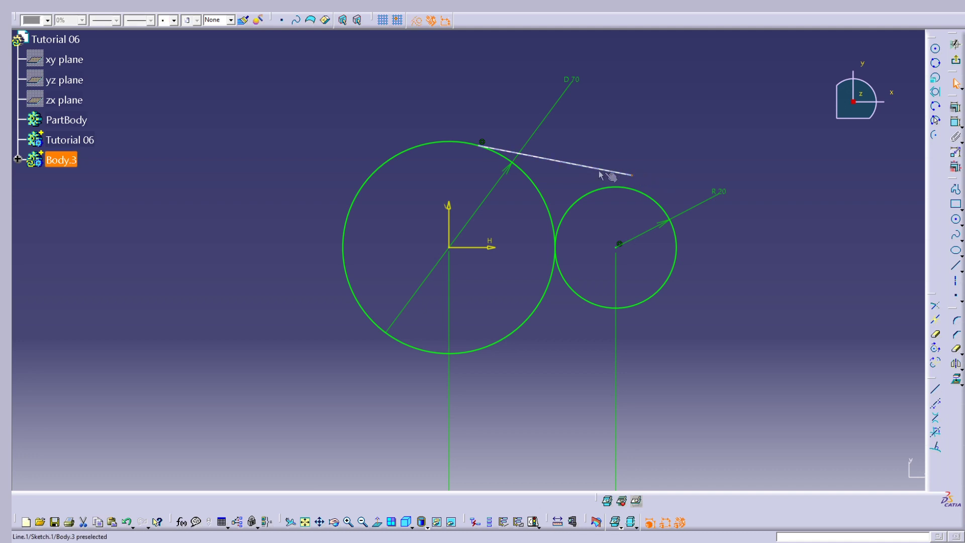
click(644, 194)
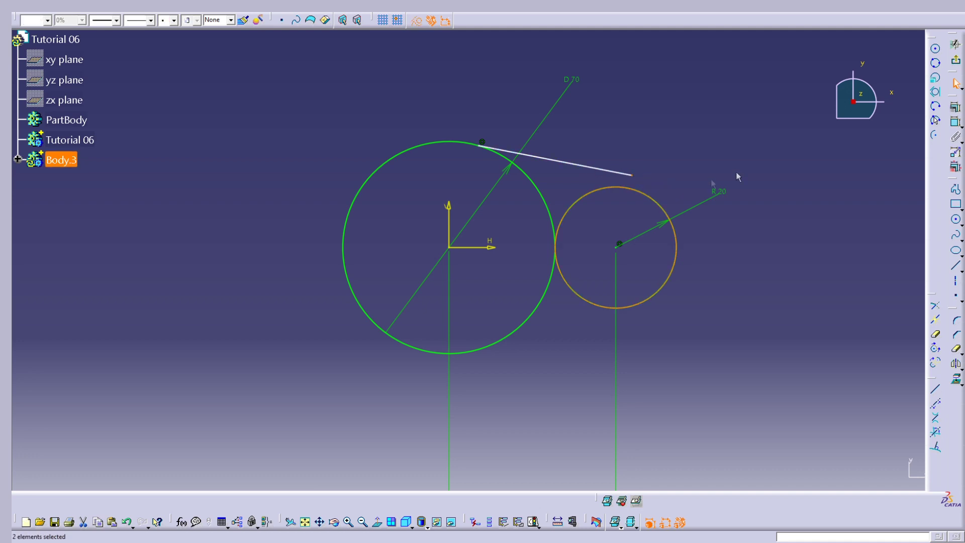
click(957, 108)
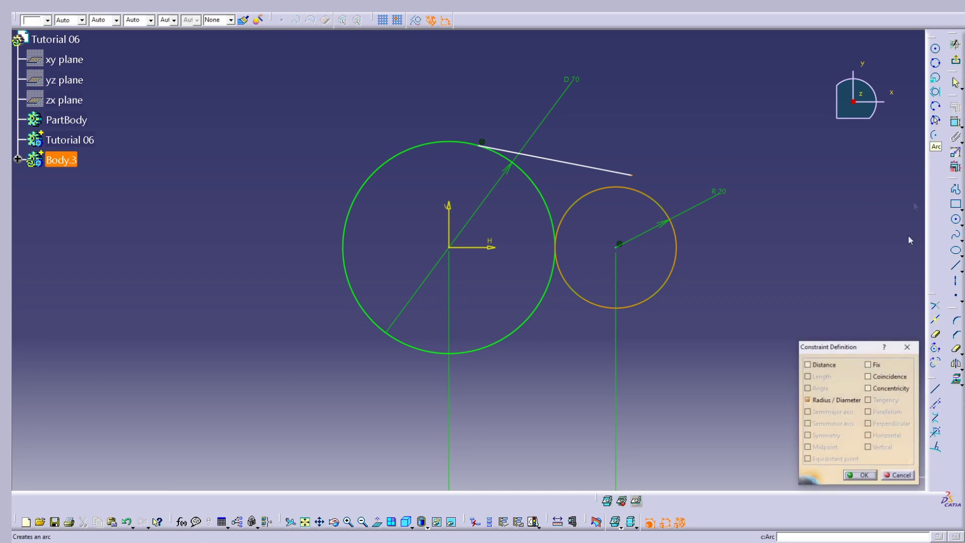
click(869, 376)
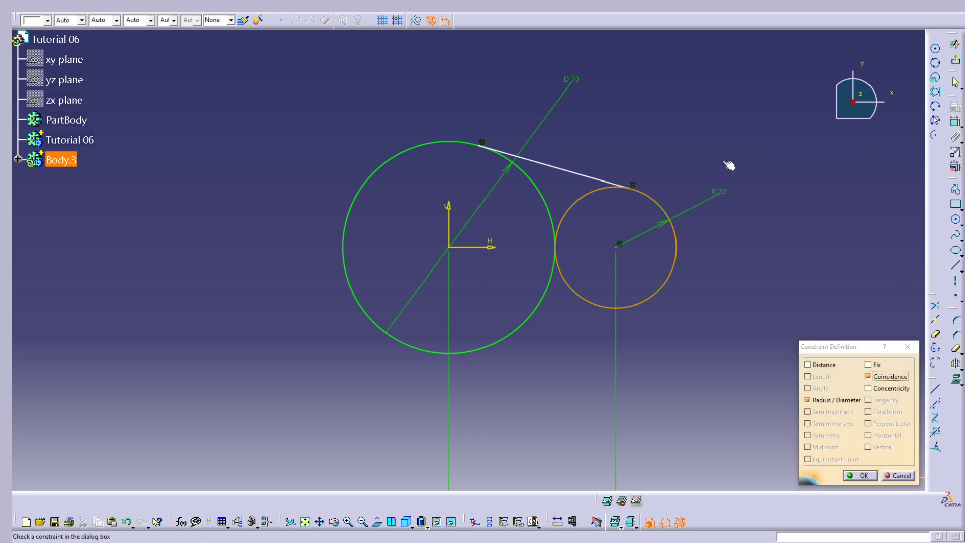
click(861, 471)
Apply a tangency constraint between the slanted line and the 20 mm radius circle.
click(613, 184)
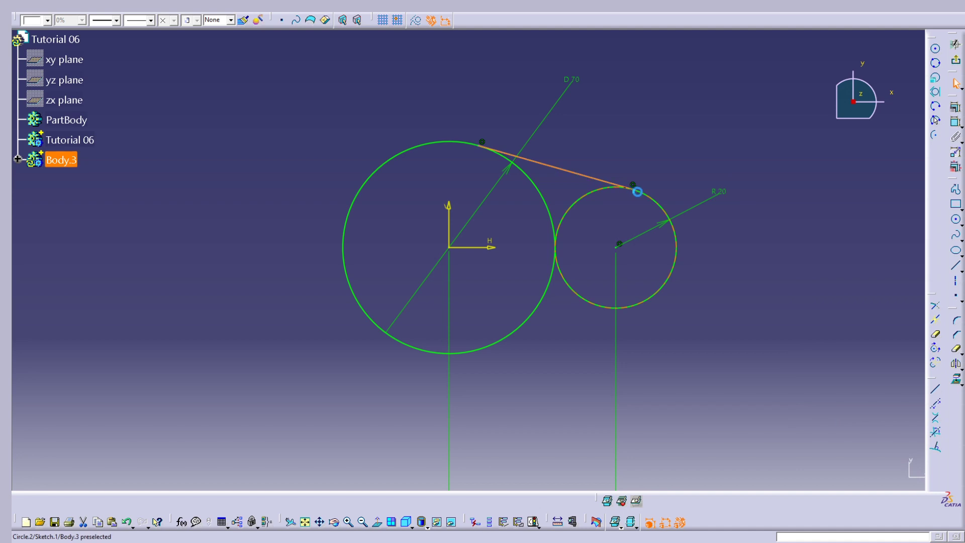
ctrl+click(656, 201)
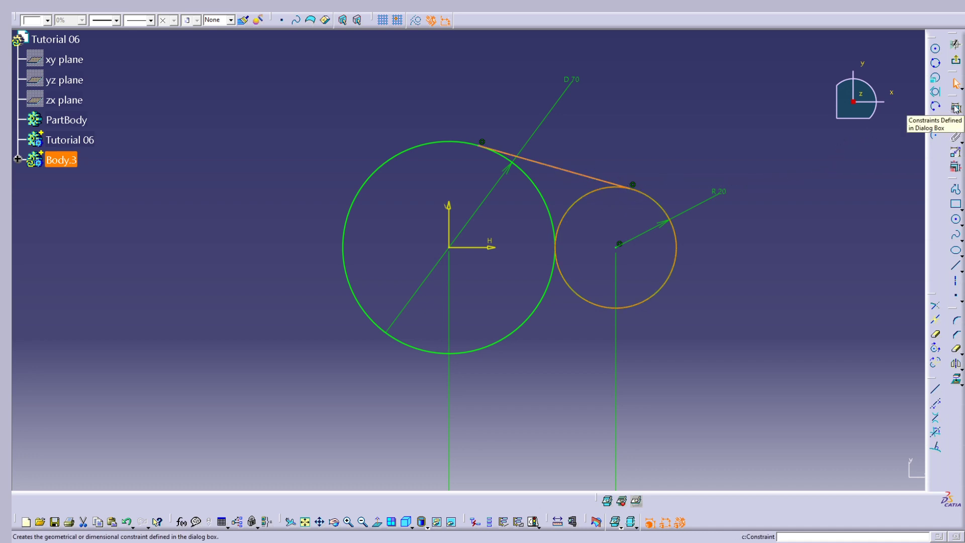
click(955, 121)
click(878, 400)
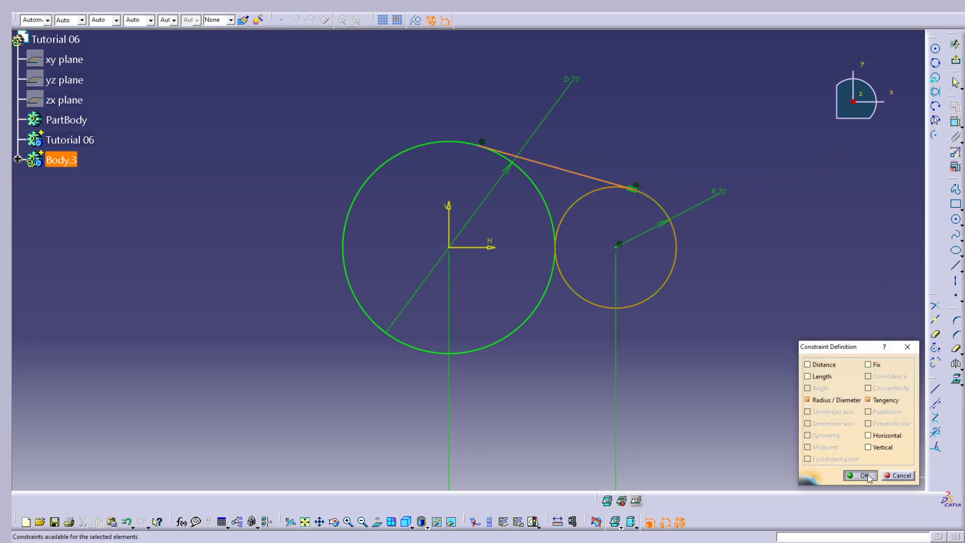
click(861, 475)
Apply a tangency constraint between the slanted line and the 70 mm circle.
click(536, 164)
ctrl+click(451, 141)
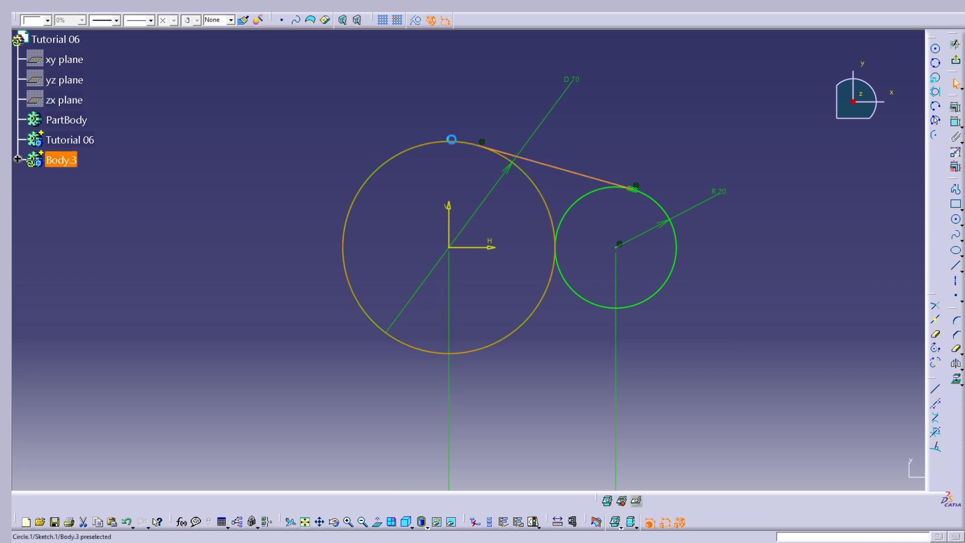
click(957, 108)
click(877, 401)
click(861, 475)
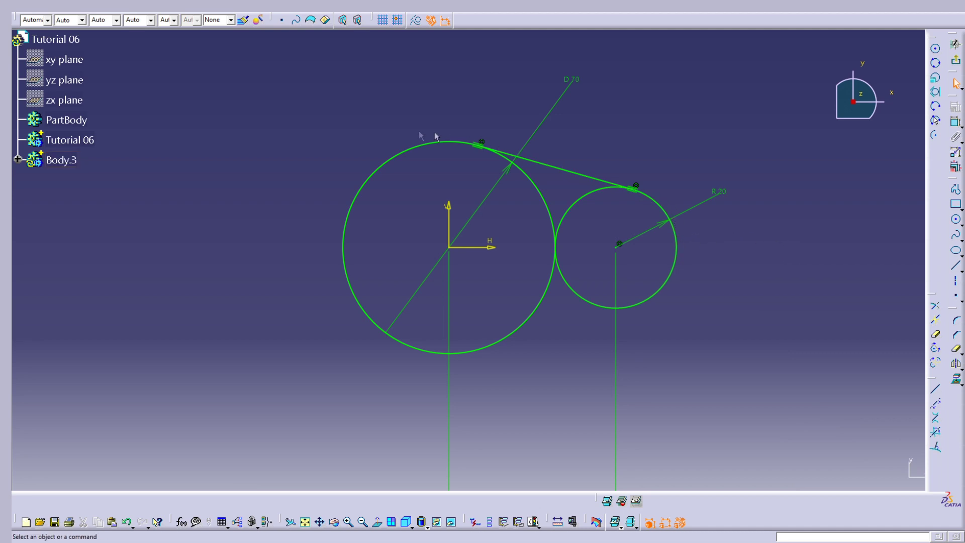
Draw a vertical line and a horizontal line along the sketch axes, each extending past the circles they cross.
click(957, 266)
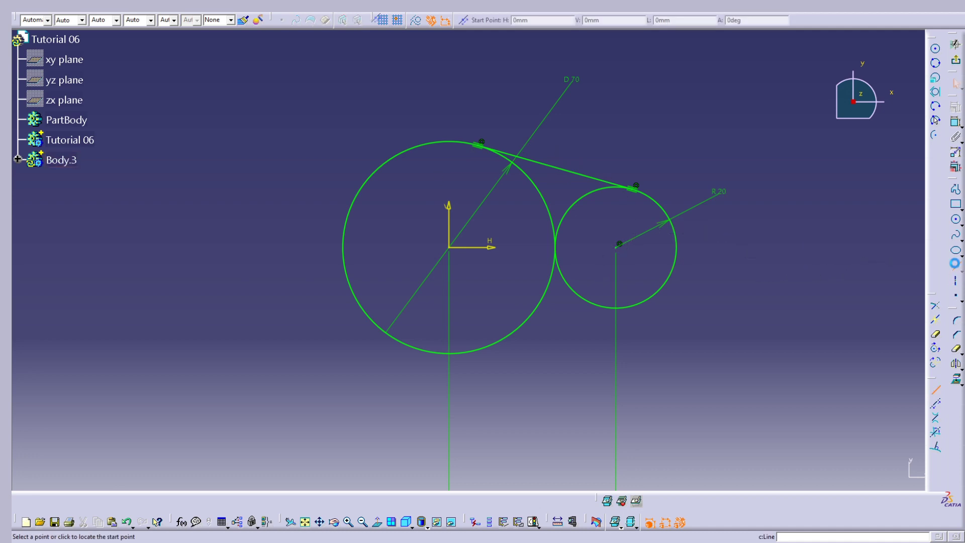
click(449, 75)
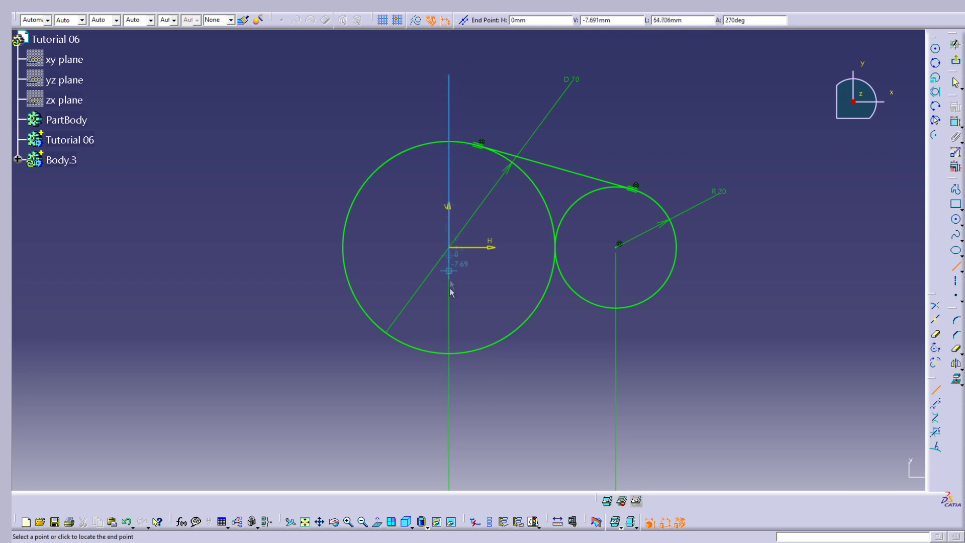
click(449, 416)
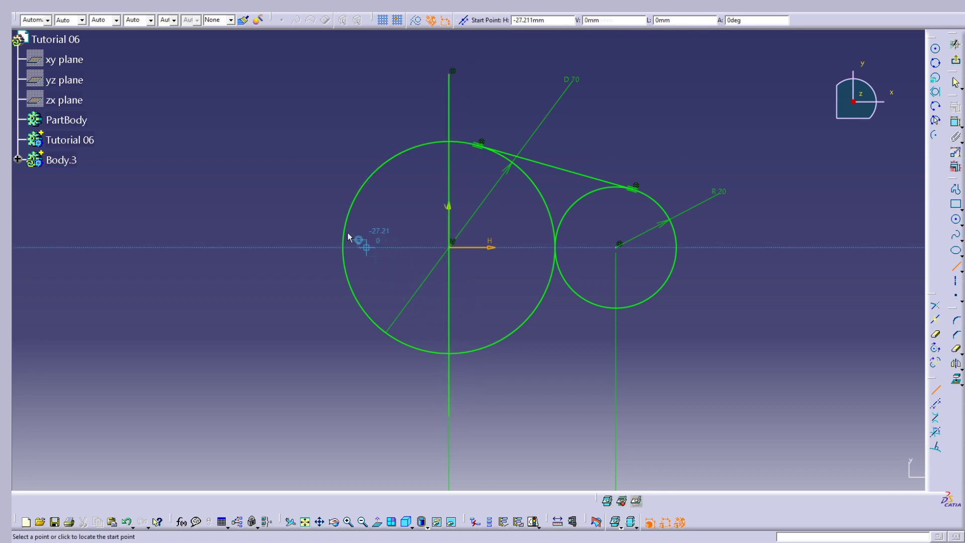
click(285, 248)
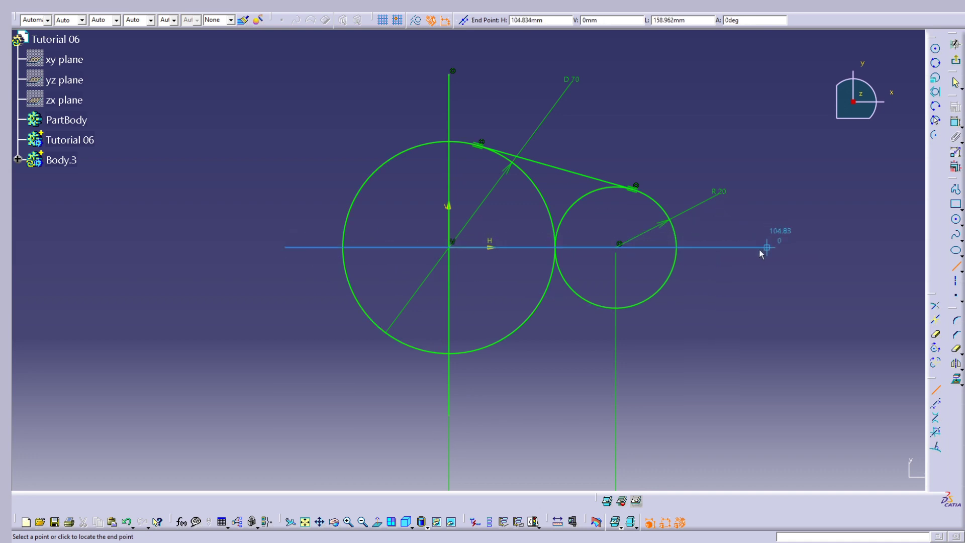
click(749, 247)
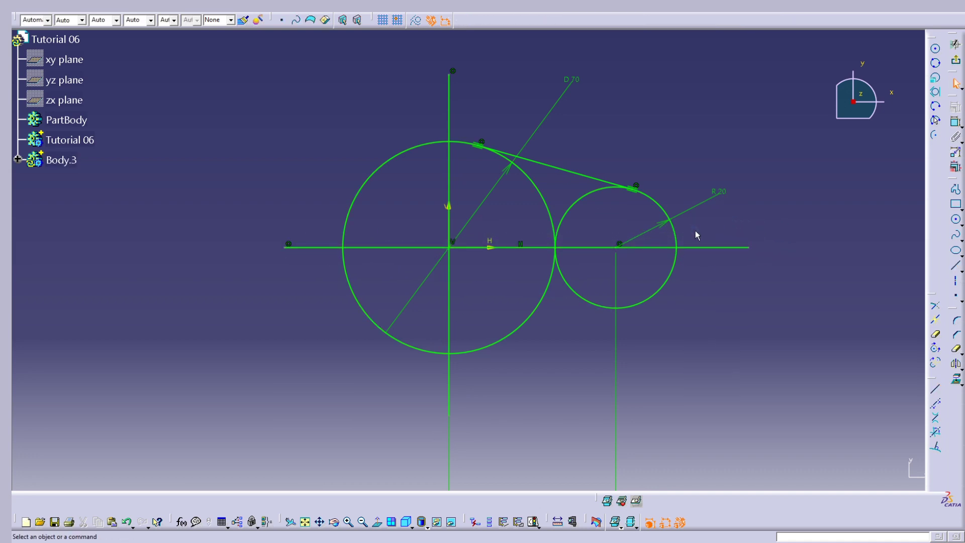
Convert the horizontal and vertical axis lines to construction elements.
click(535, 248)
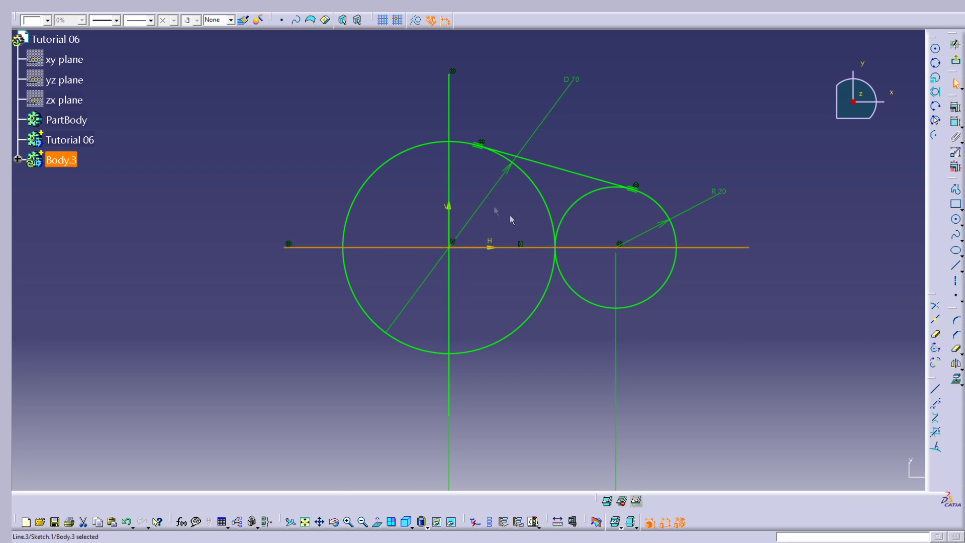
ctrl+click(454, 159)
click(417, 20)
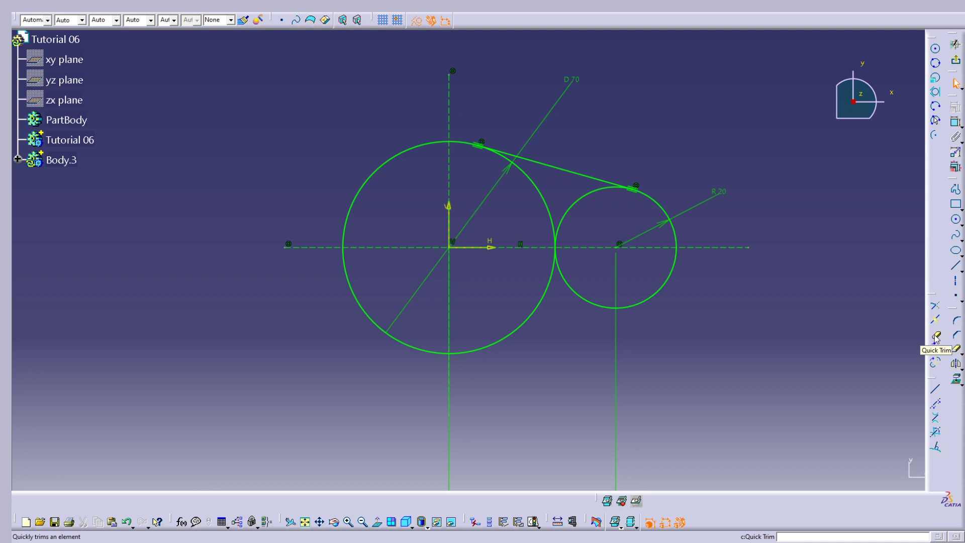
Quick Trim both circles down to the arcs joining the slanted line to the vertical and horizontal construction lines.
click(937, 337)
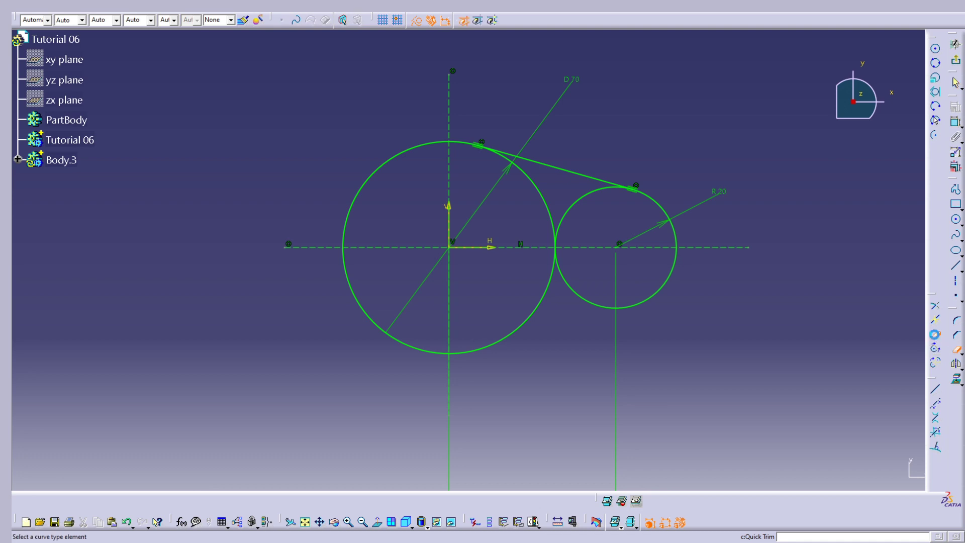
click(670, 287)
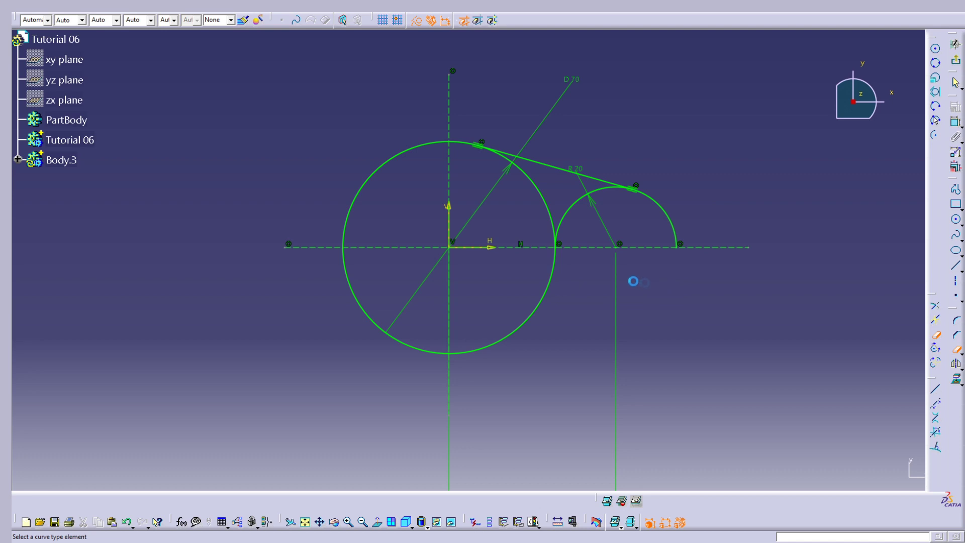
click(576, 203)
click(545, 194)
click(368, 313)
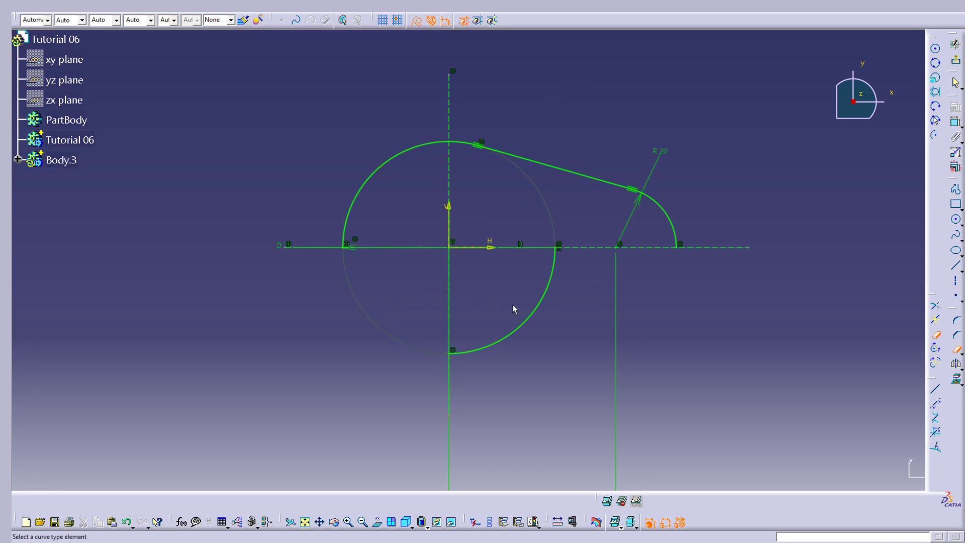
click(544, 295)
click(384, 167)
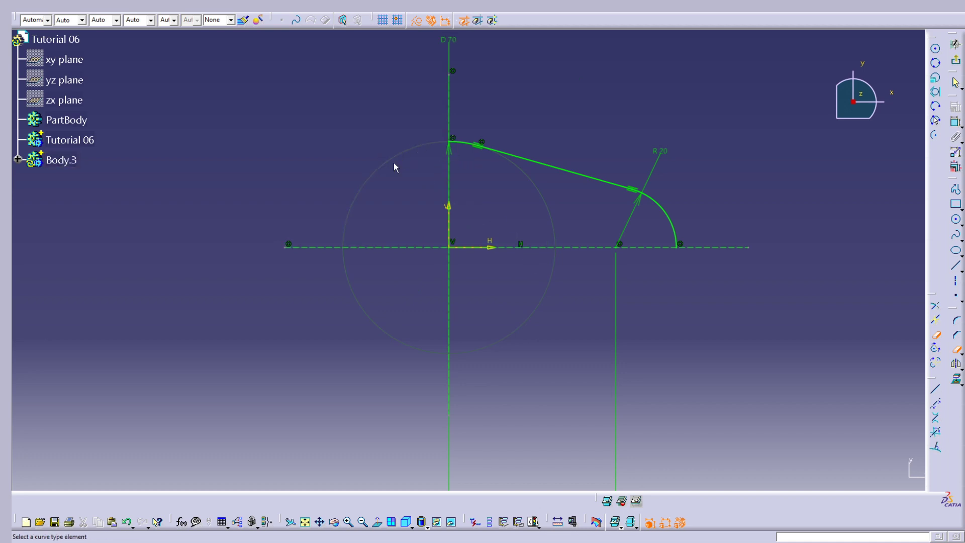
key(Escape)
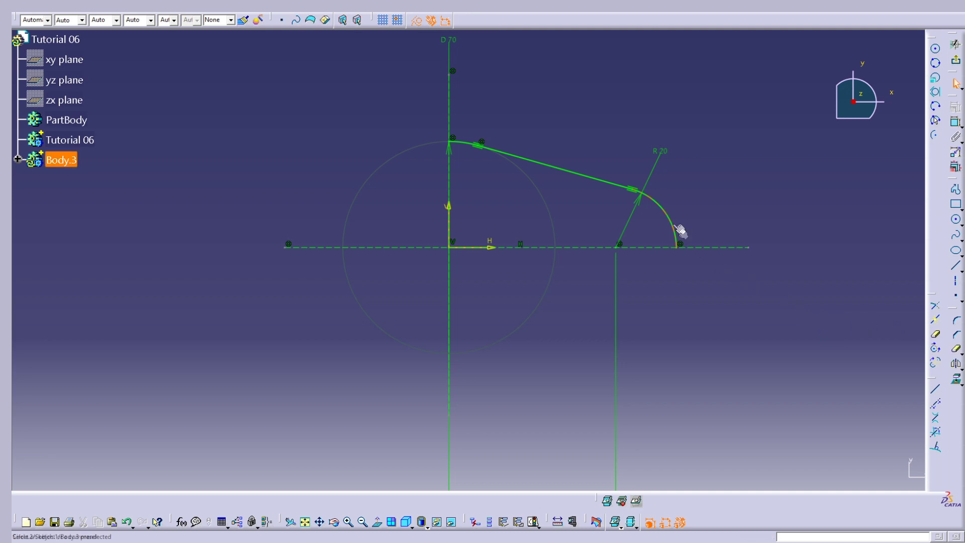
Mirror the two arcs and the slanted line about the horizontal axis.
click(463, 145)
ctrl+click(529, 161)
ctrl+click(661, 213)
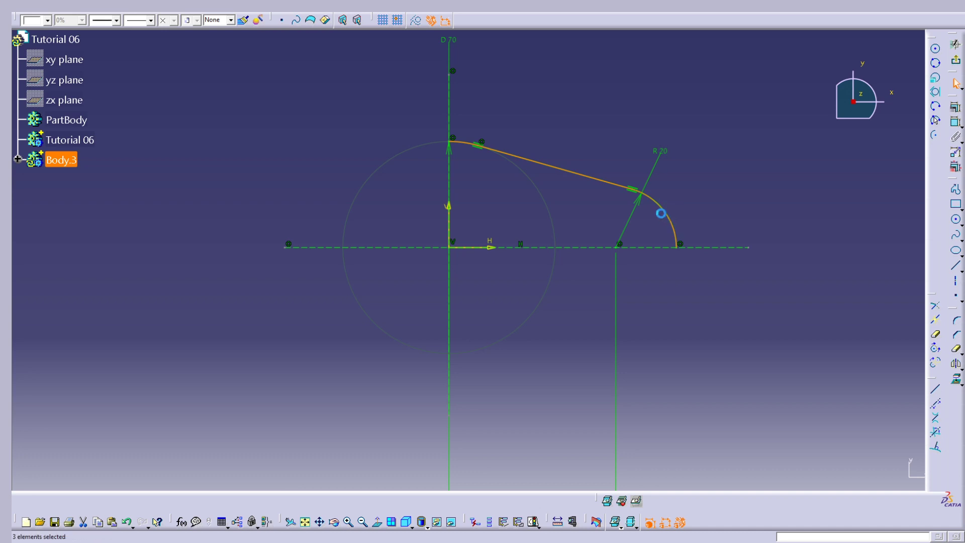
click(957, 363)
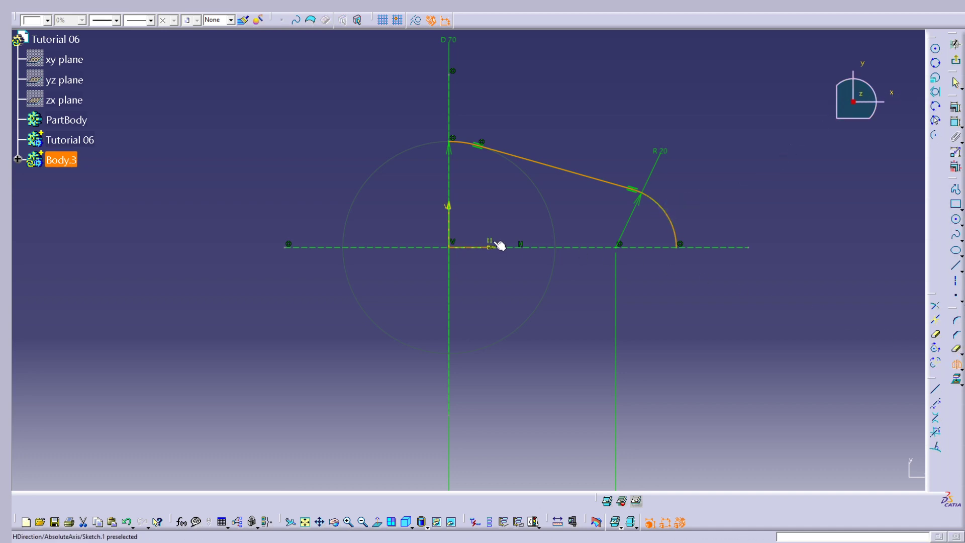
click(500, 245)
Mirror all six profile elements about the vertical axis to close the outline.
click(500, 341)
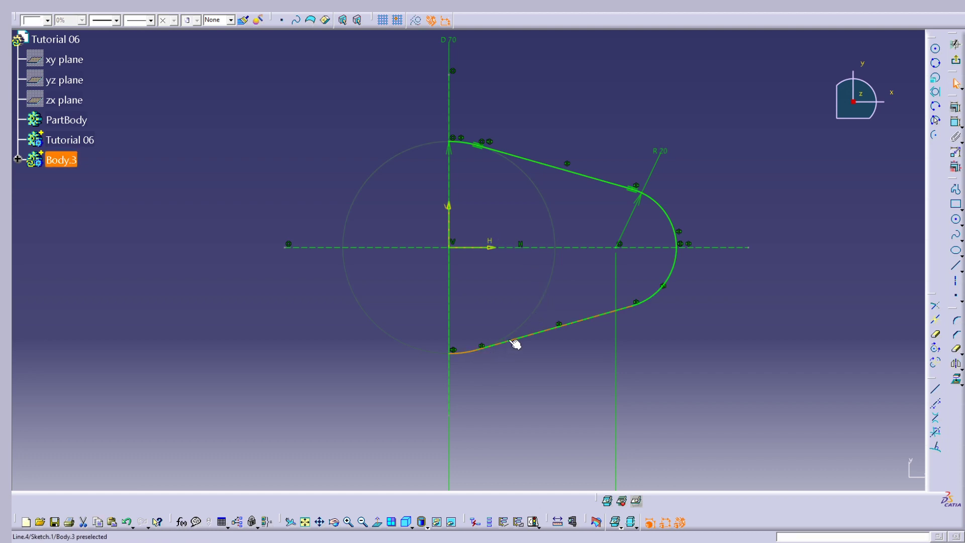
ctrl+click(661, 297)
ctrl+click(672, 215)
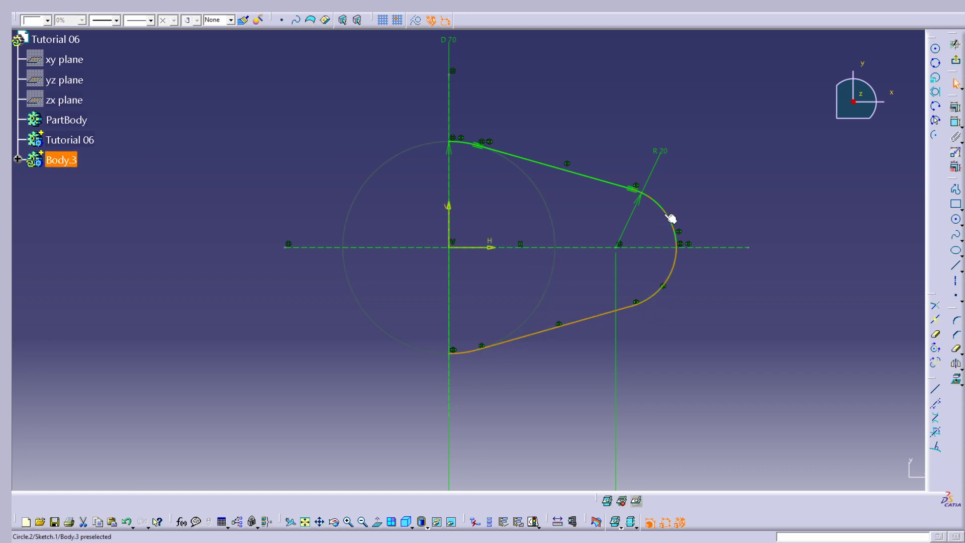
ctrl+click(551, 167)
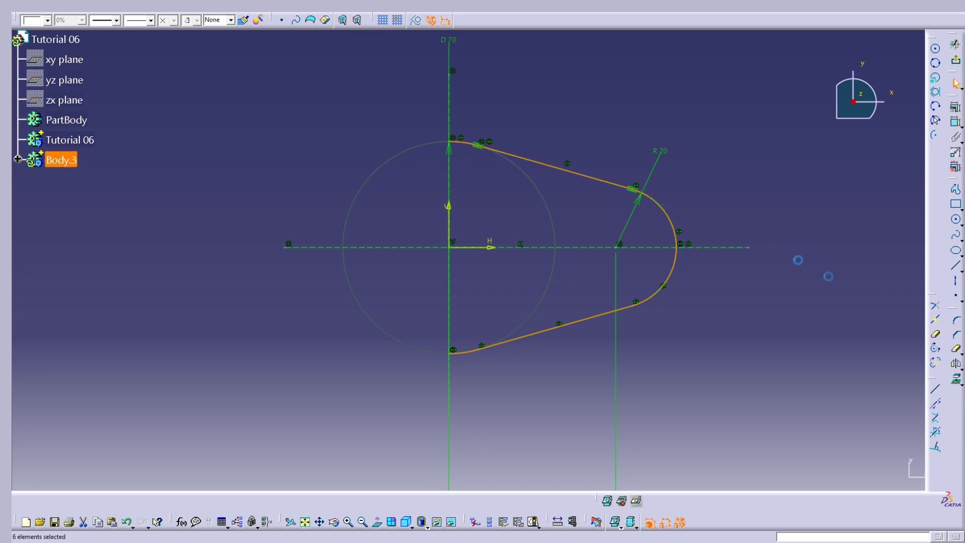
click(449, 207)
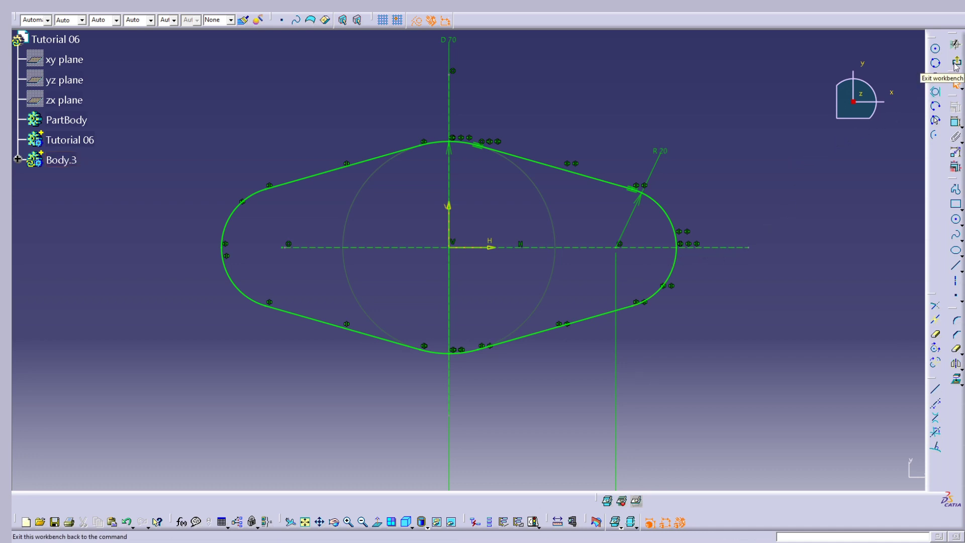
Exit the sketch of the closed outline and return to the 3D part view.
click(955, 62)
click(683, 263)
mouse_move(413, 300)
middle_down()
mouse_move(418, 338)
mouse_move(569, 366)
mouse_move(527, 203)
mouse_move(391, 261)
mouse_move(468, 259)
middle_up()
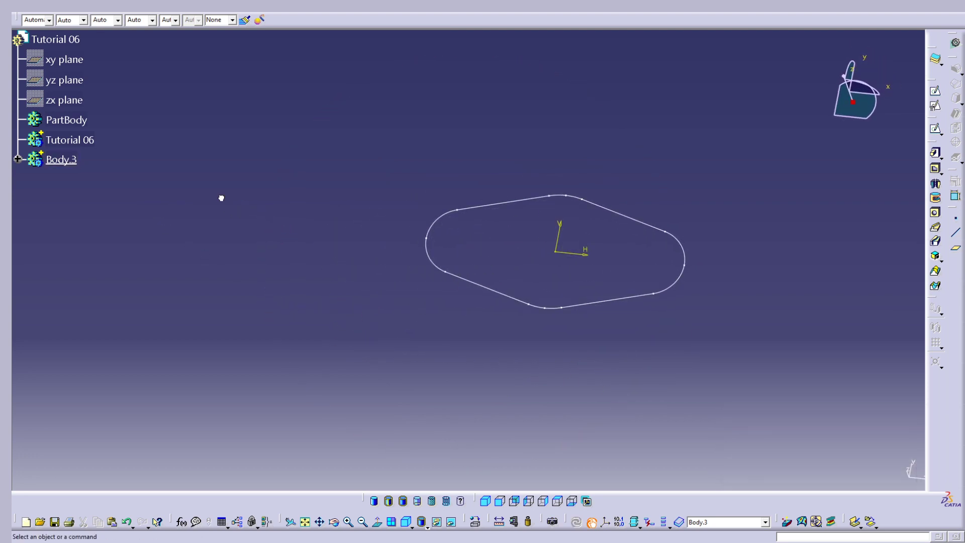
Insert a new body into the part and select Body.3, which holds the outline sketch.
click(179, 7)
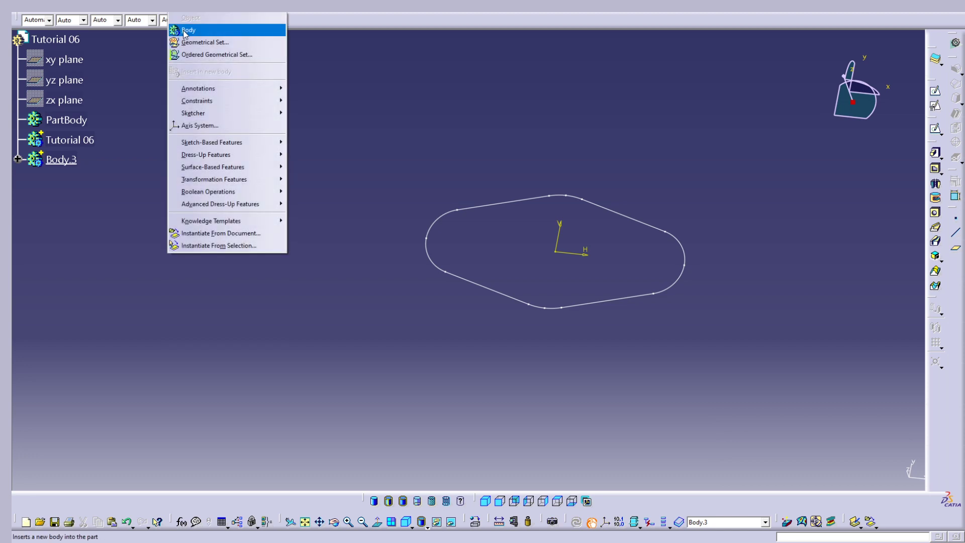
click(186, 28)
click(78, 163)
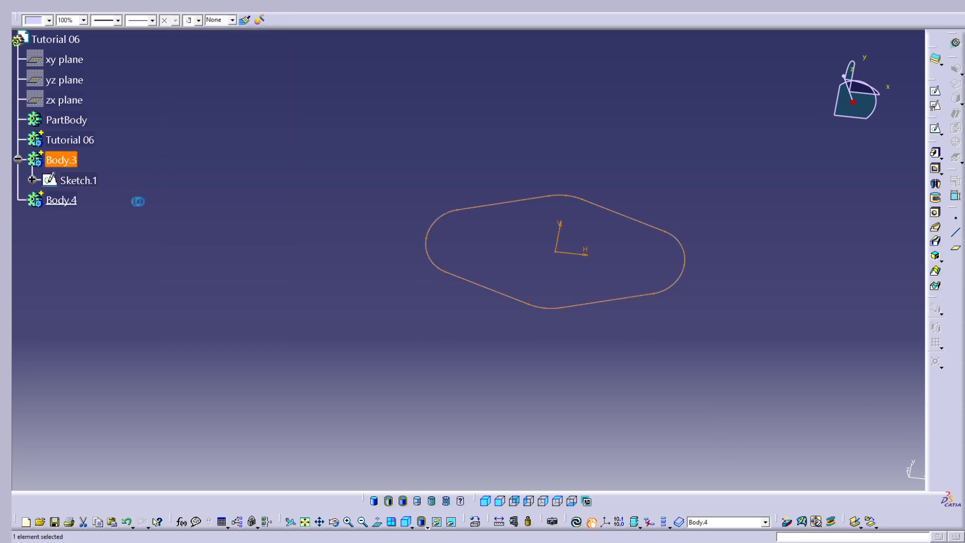
Copy Sketch.1 from Body.3 and paste it into Body.4.
right_click(71, 182)
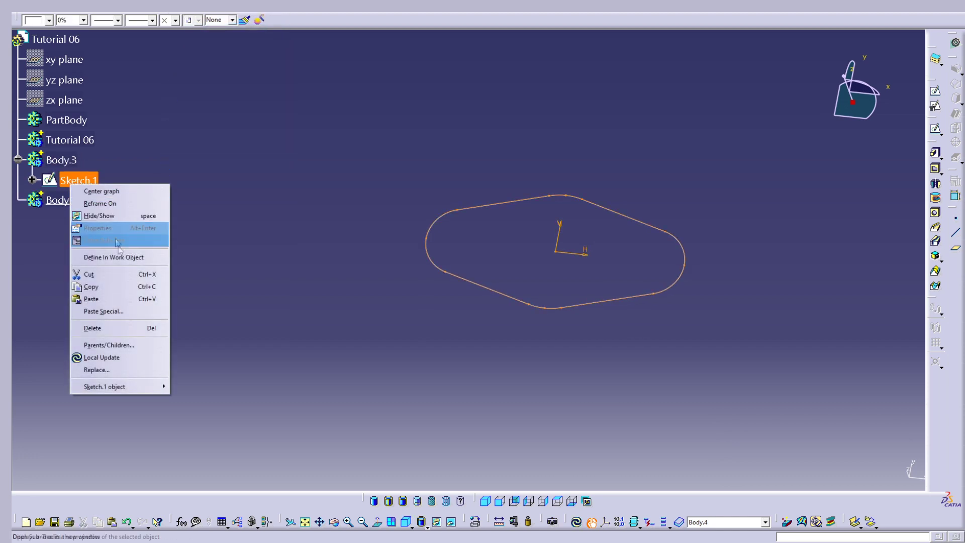
click(116, 287)
click(58, 206)
right_click(58, 207)
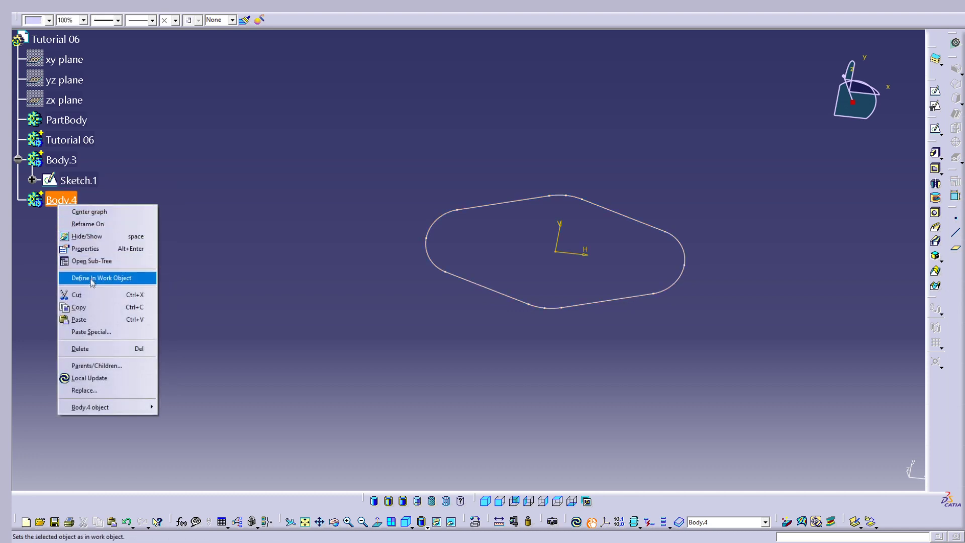
click(80, 318)
Hide Body.3 and open the pasted Sketch.2 in Body.4 for editing.
click(62, 161)
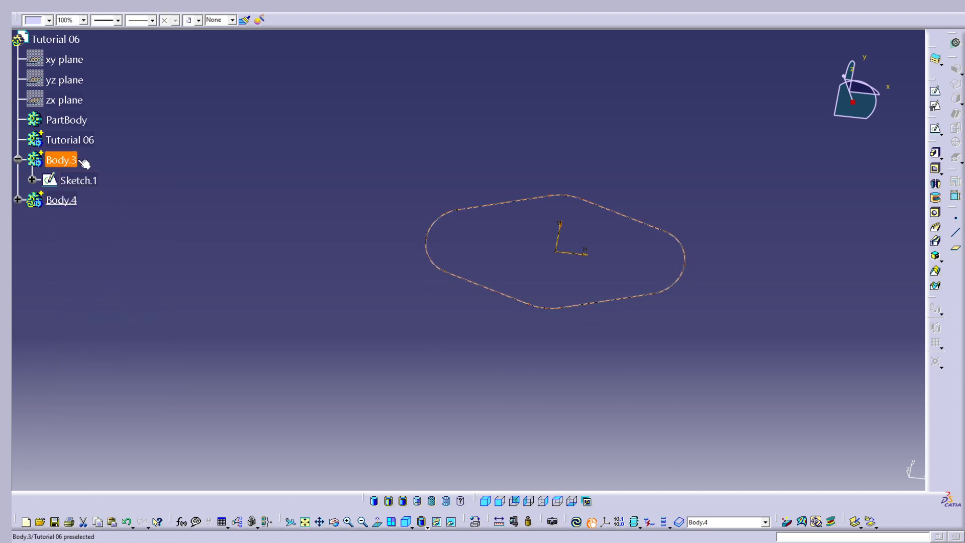
click(125, 199)
click(61, 200)
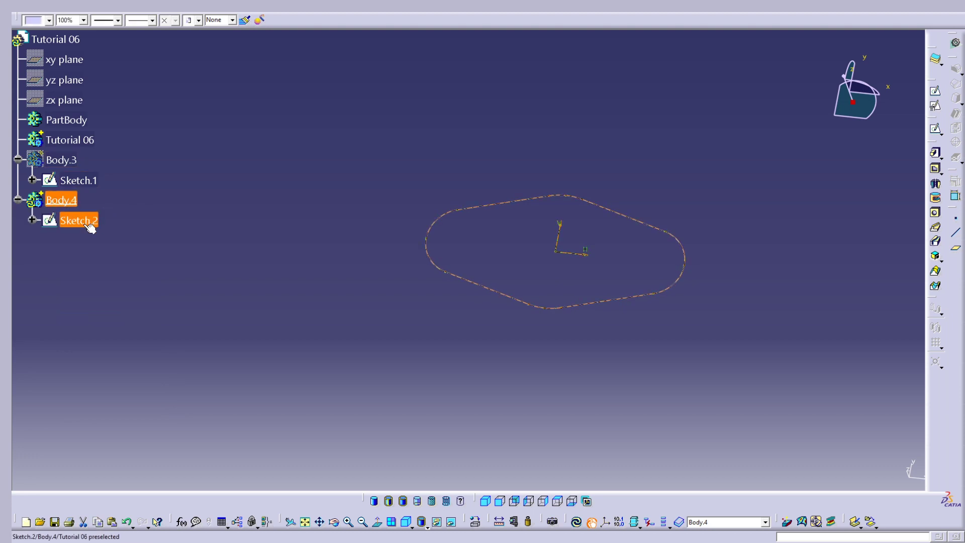
double_click(79, 220)
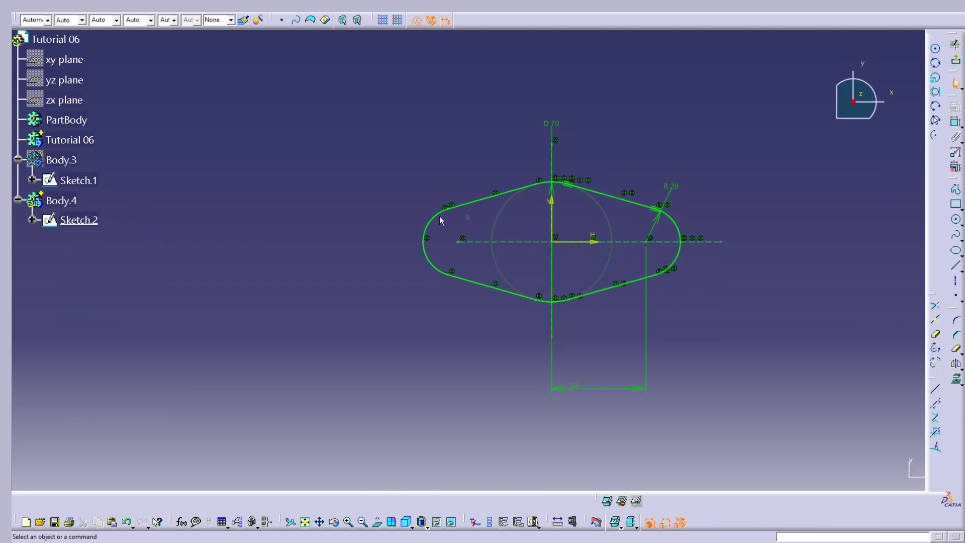
middle_drag(450, 222, 543, 150)
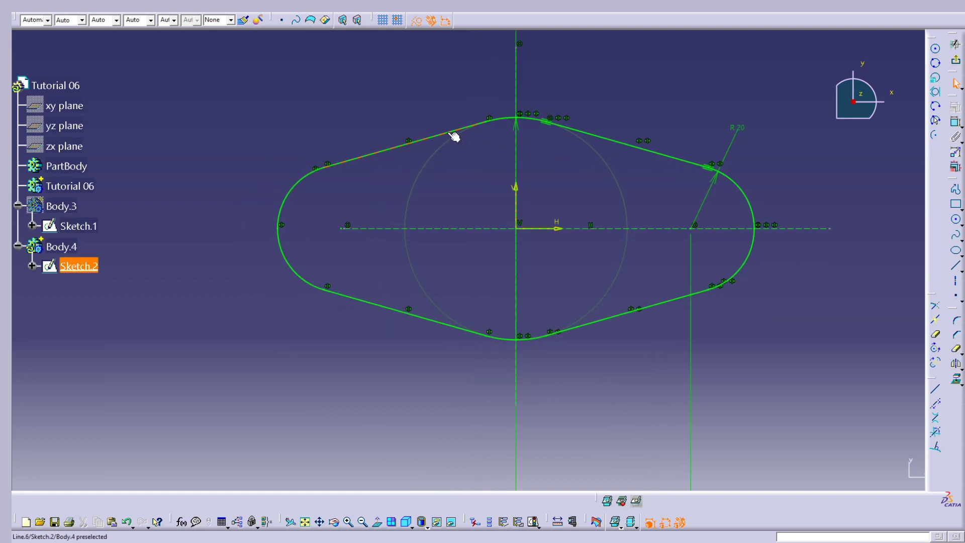
drag(256, 113, 280, 123)
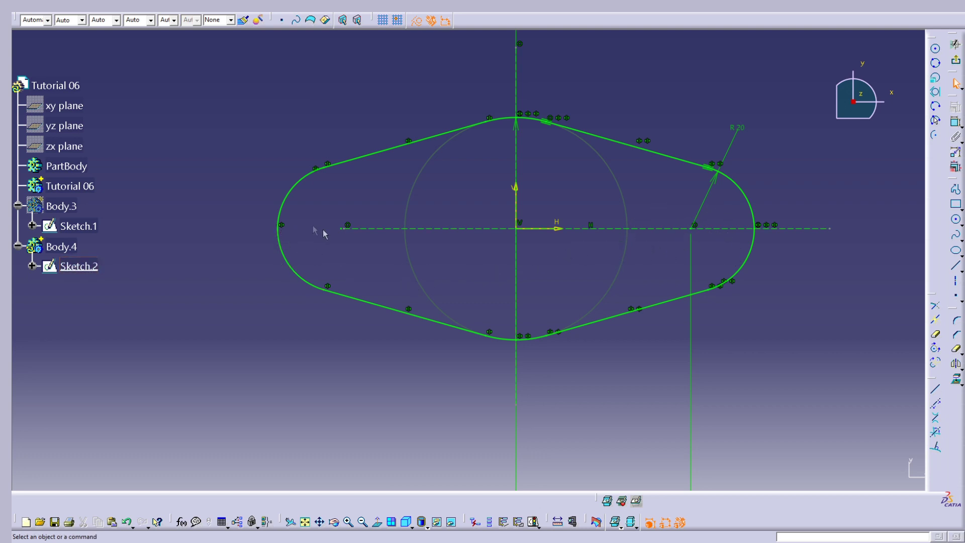
Draw a standard-geometry circle of about 12.4 mm radius centred on the centre of the outline's R20 end arc.
click(957, 221)
mouse_move(711, 233)
middle_down()
mouse_move(633, 123)
mouse_move(656, 204)
middle_up()
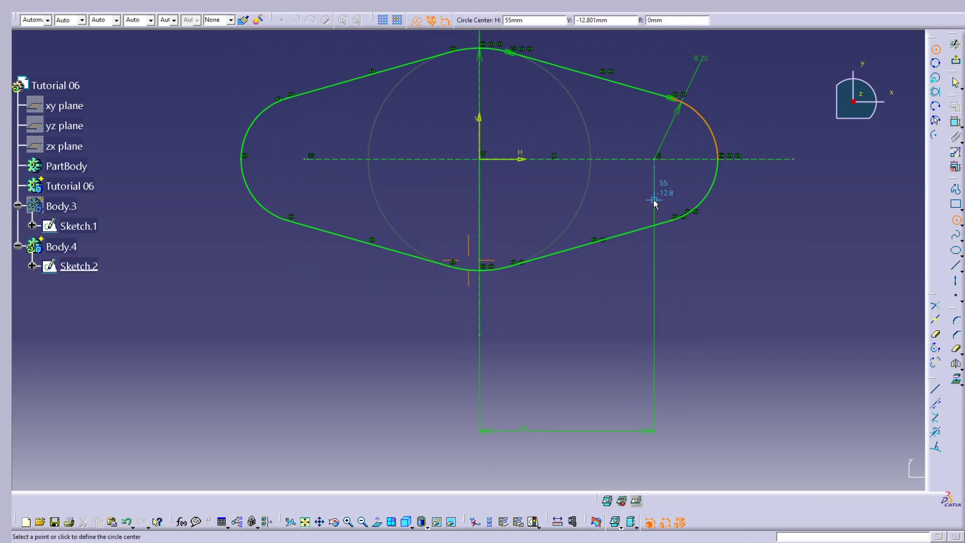
click(654, 160)
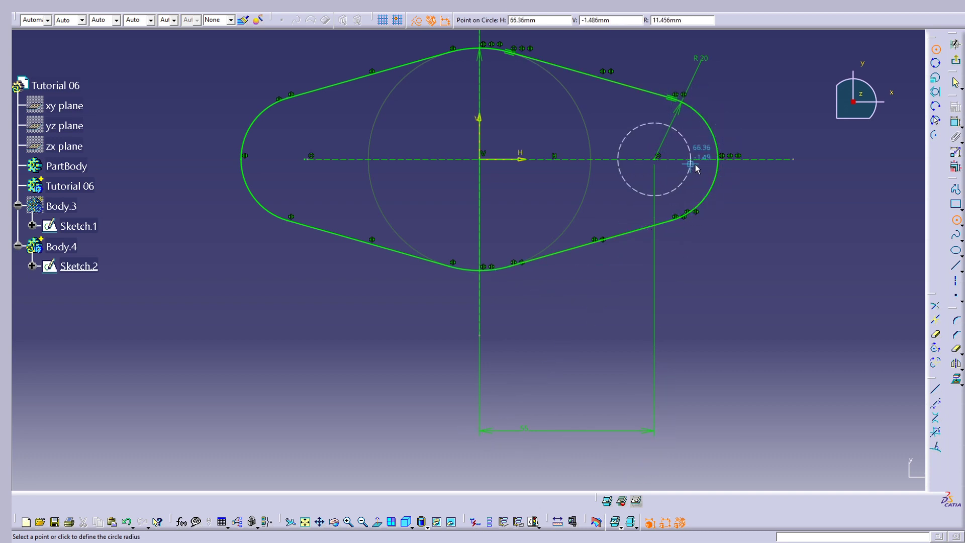
click(695, 168)
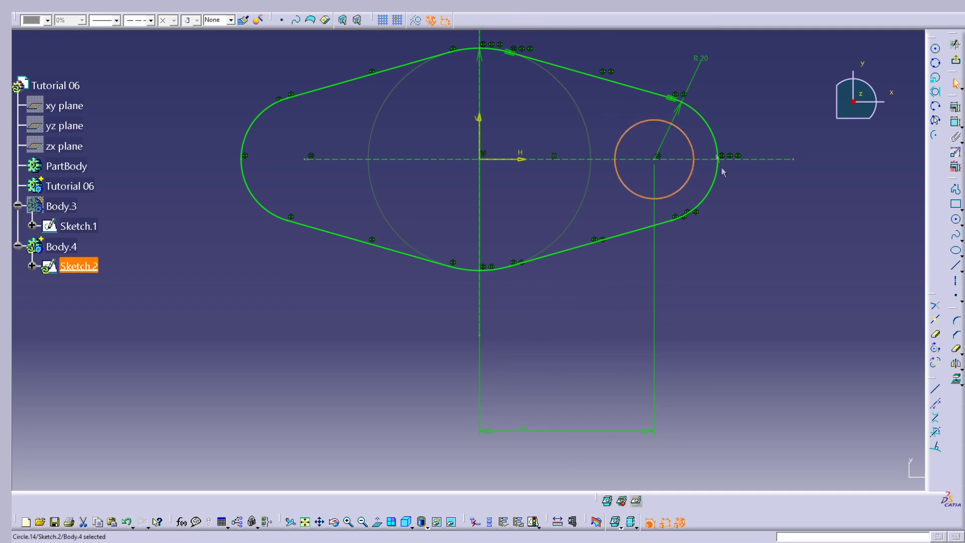
click(783, 124)
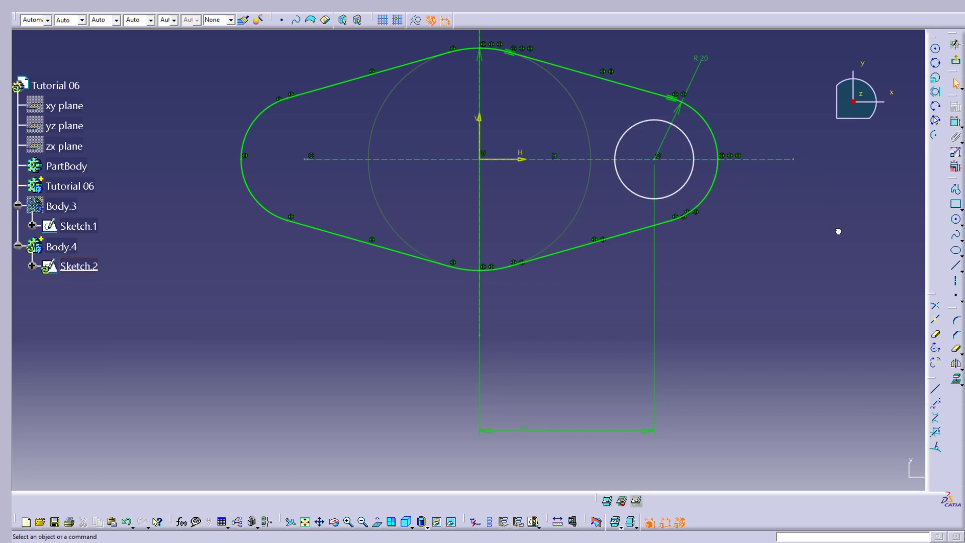
Dimension the new end circle by diameter and set it to 16 mm.
click(688, 178)
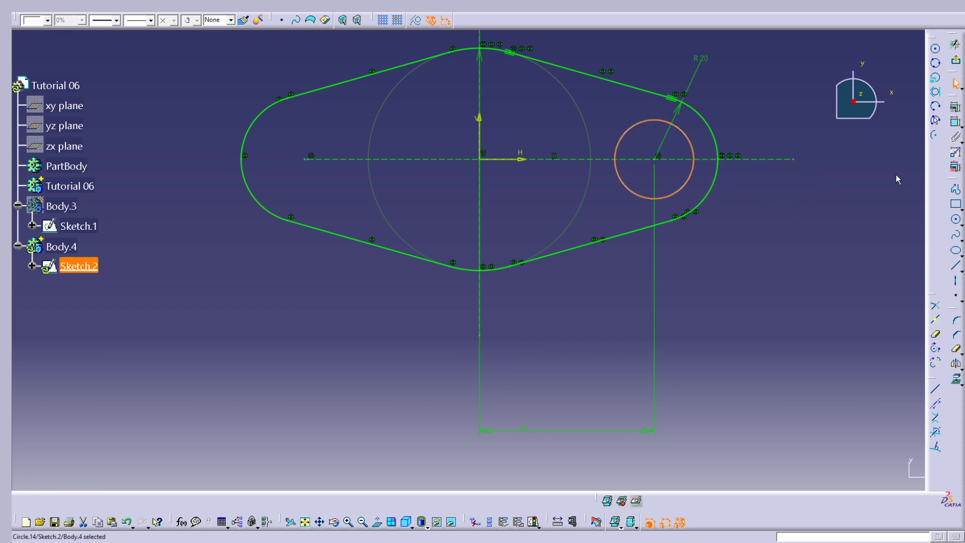
click(956, 121)
click(717, 275)
double_click(717, 268)
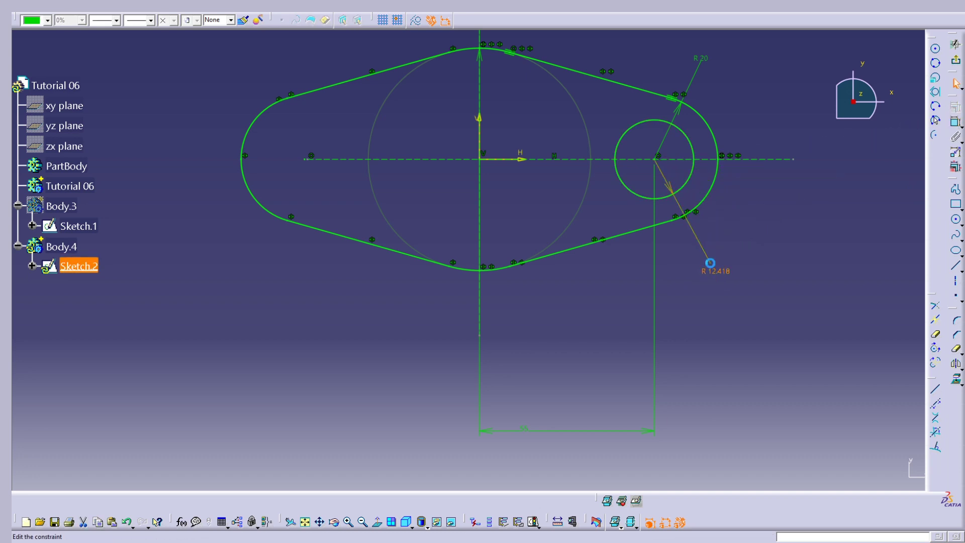
click(796, 448)
click(794, 466)
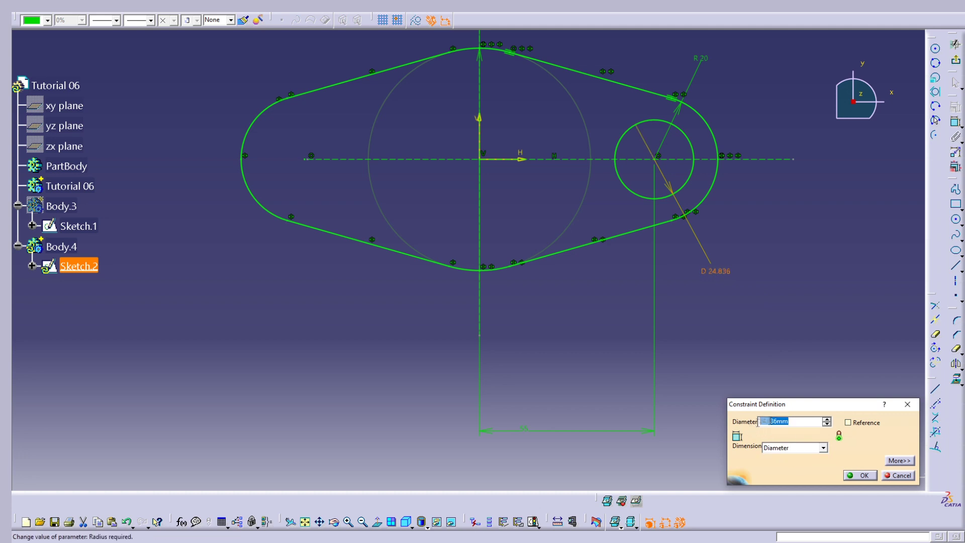
key(Return)
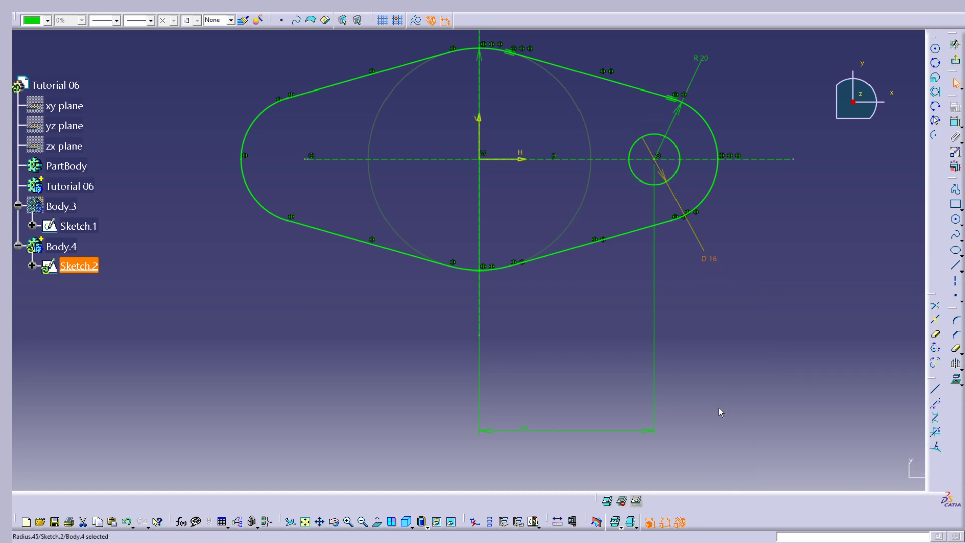
click(789, 264)
Mirror the 16 mm circle about the vertical axis to the opposite end of the outline.
click(956, 365)
click(672, 176)
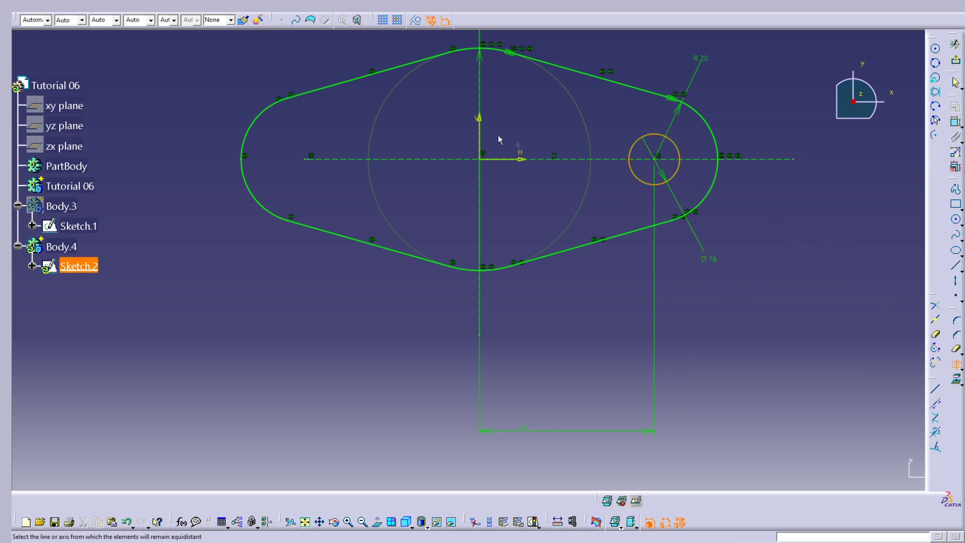
click(481, 121)
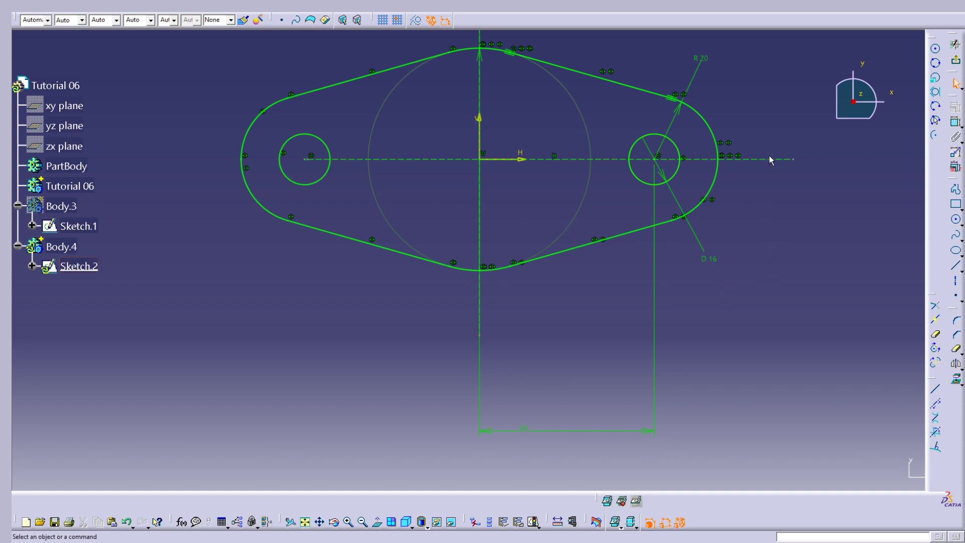
Convert all arcs and lines of the outer outline to construction geometry and exit the sketch.
middle_drag(771, 160, 813, 246)
click(742, 236)
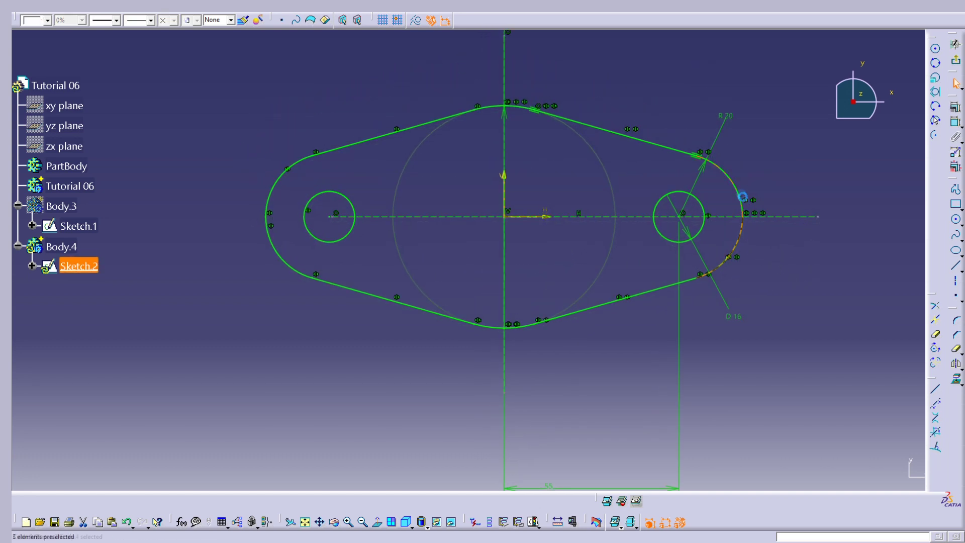
ctrl+click(537, 114)
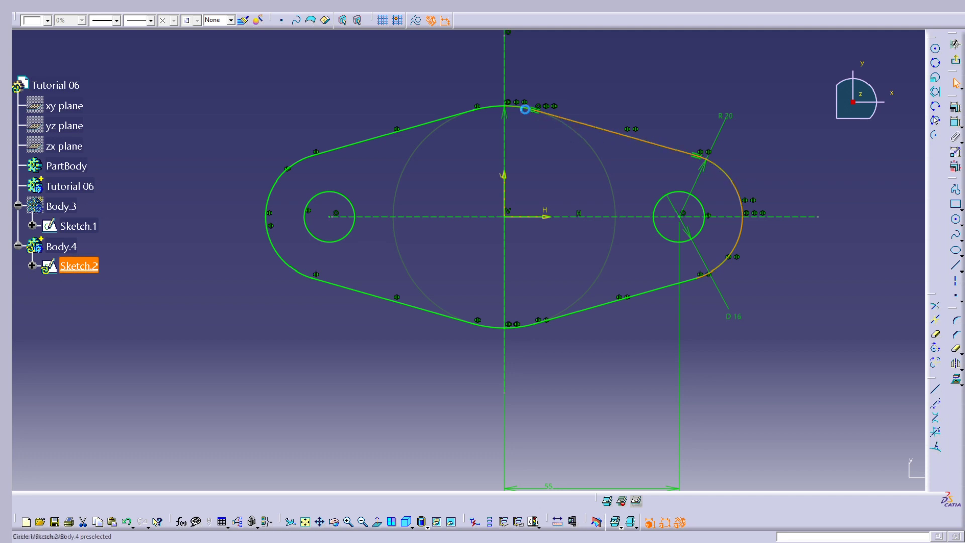
ctrl+click(447, 123)
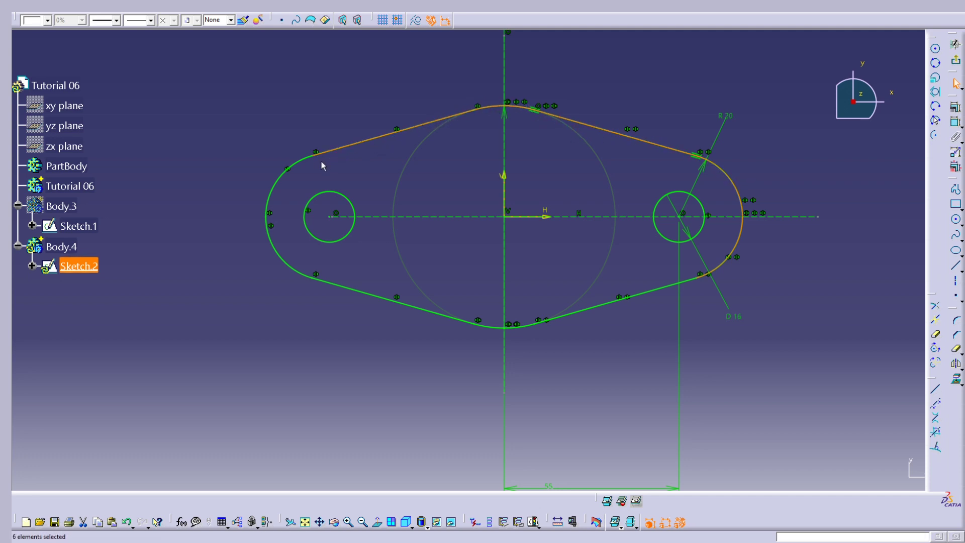
ctrl+click(272, 243)
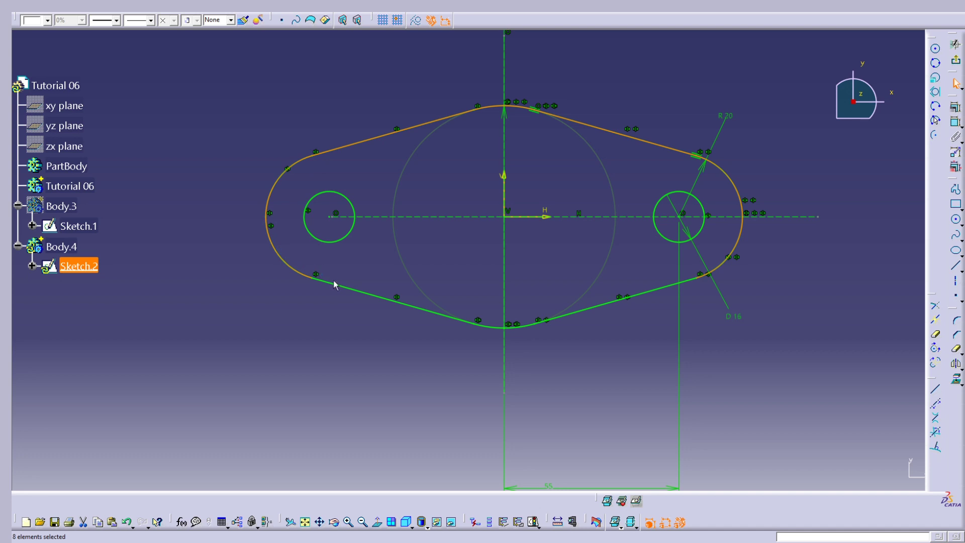
ctrl+click(350, 292)
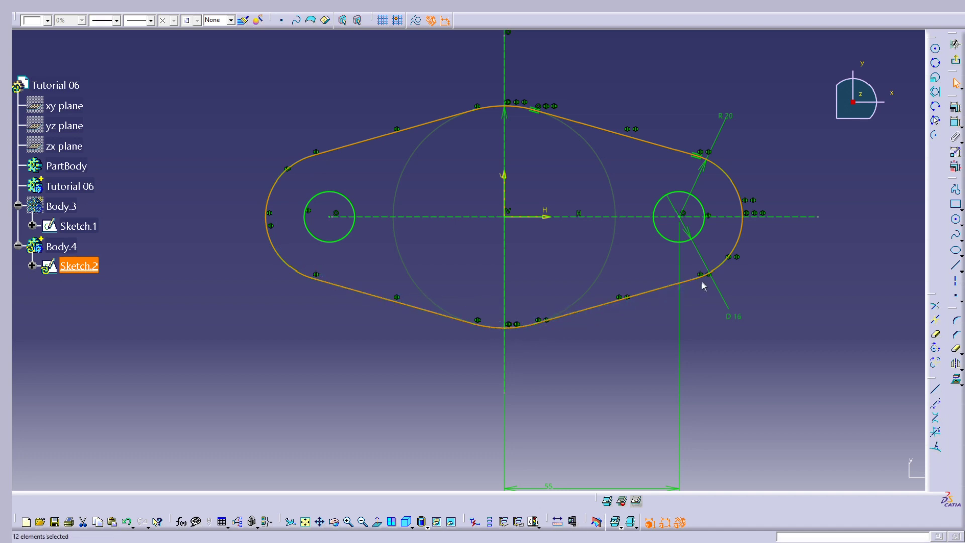
click(416, 20)
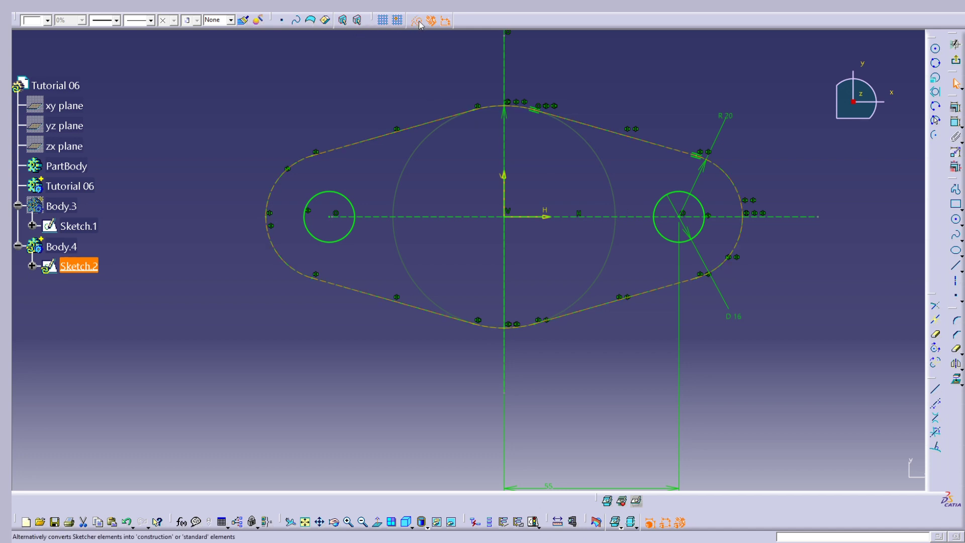
click(631, 101)
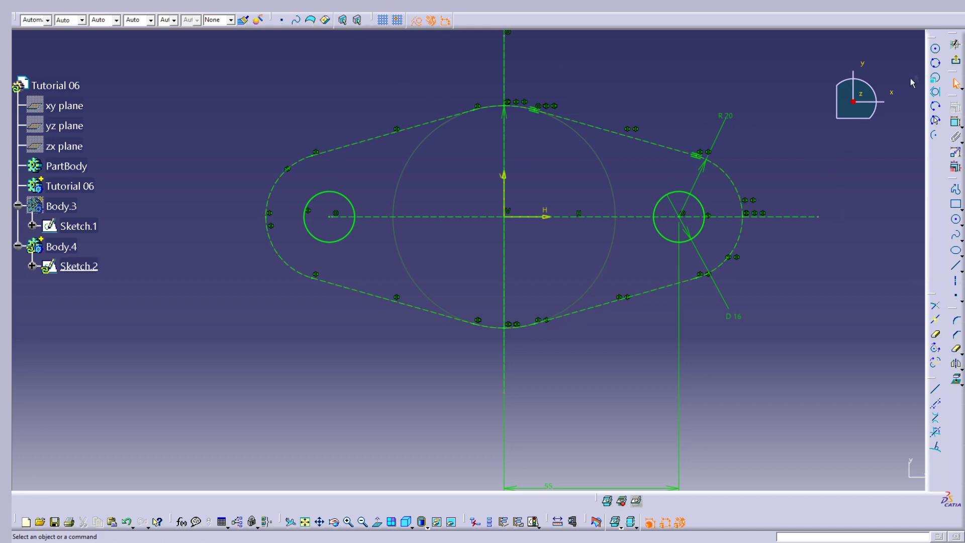
click(956, 60)
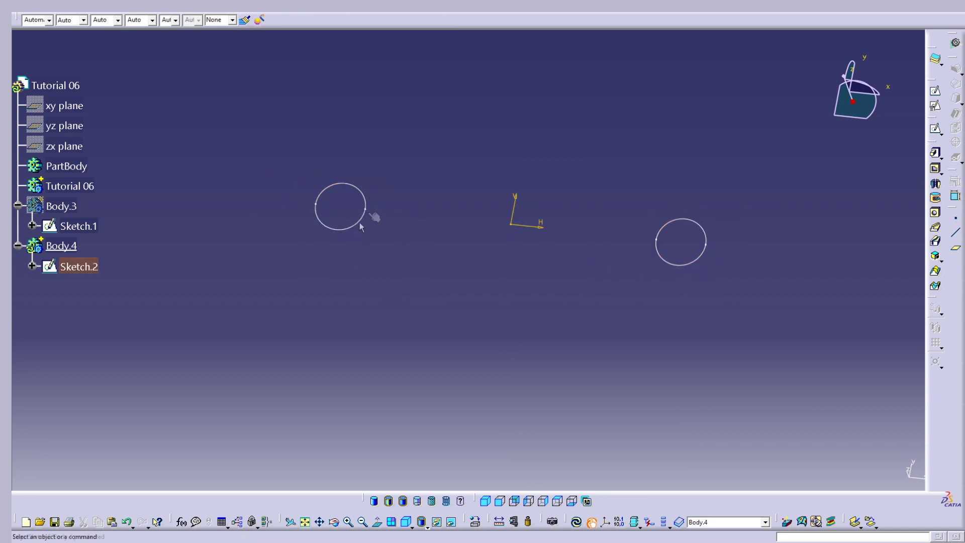
Reopen Sketch.2 and draw a standard-geometry circle about 51 mm in diameter centred on the origin.
click(81, 268)
double_click(84, 268)
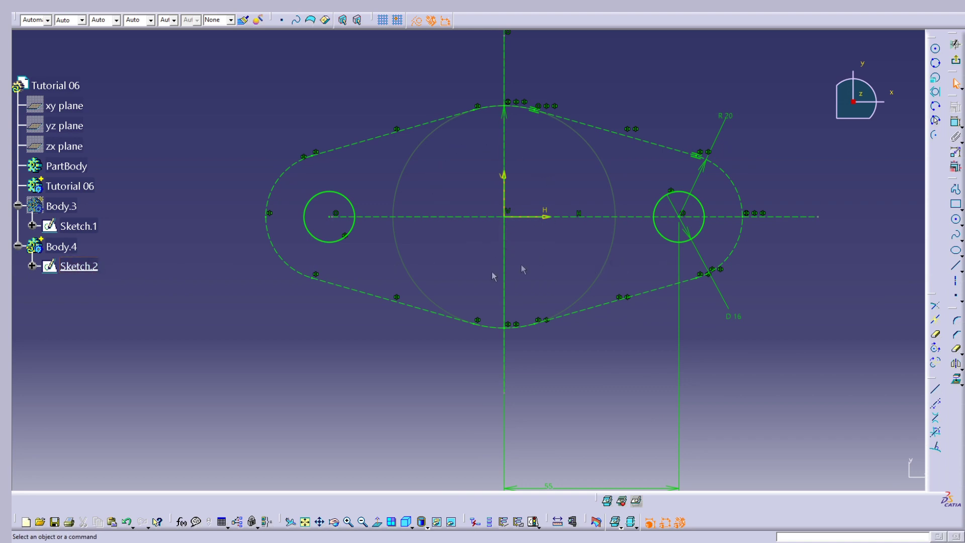
click(958, 220)
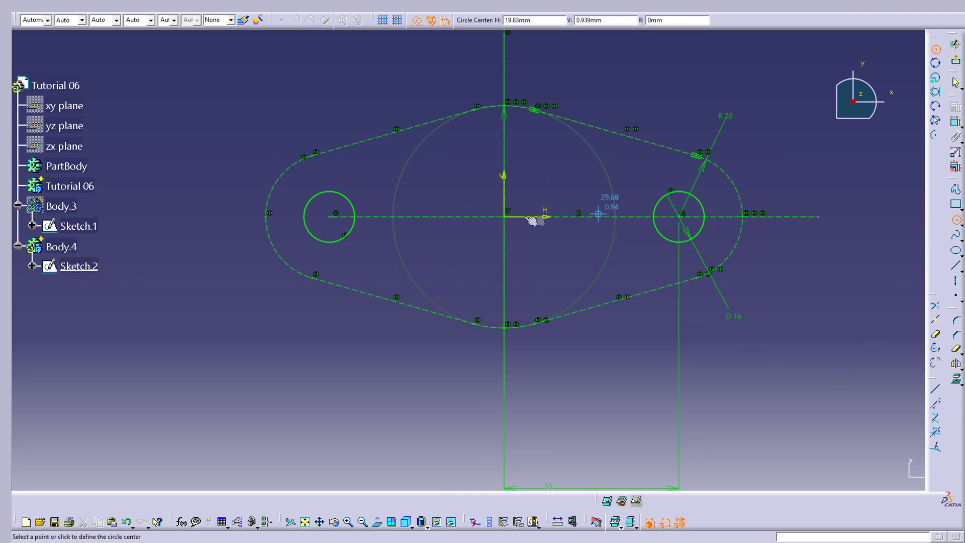
click(584, 217)
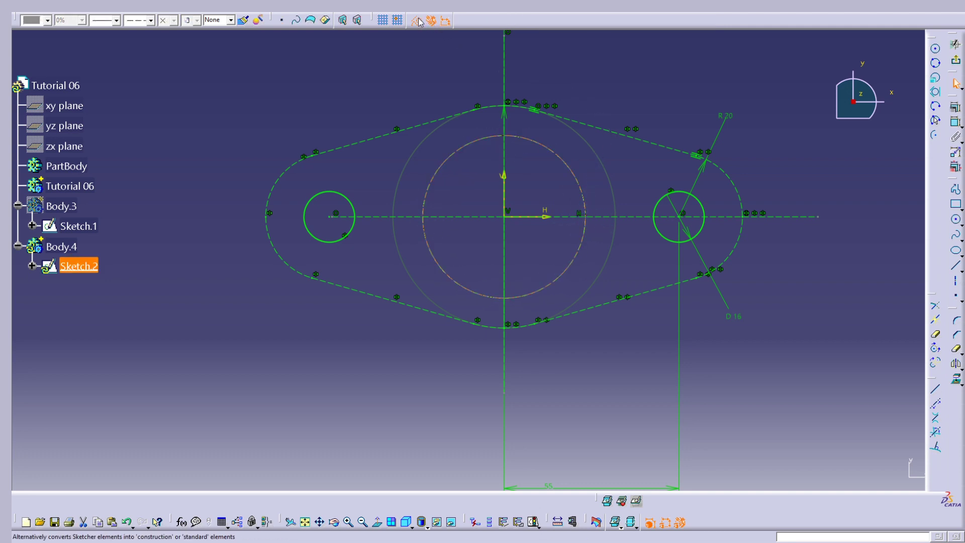
click(640, 99)
Dimension the central circle's diameter and set it to 45 mm.
click(956, 122)
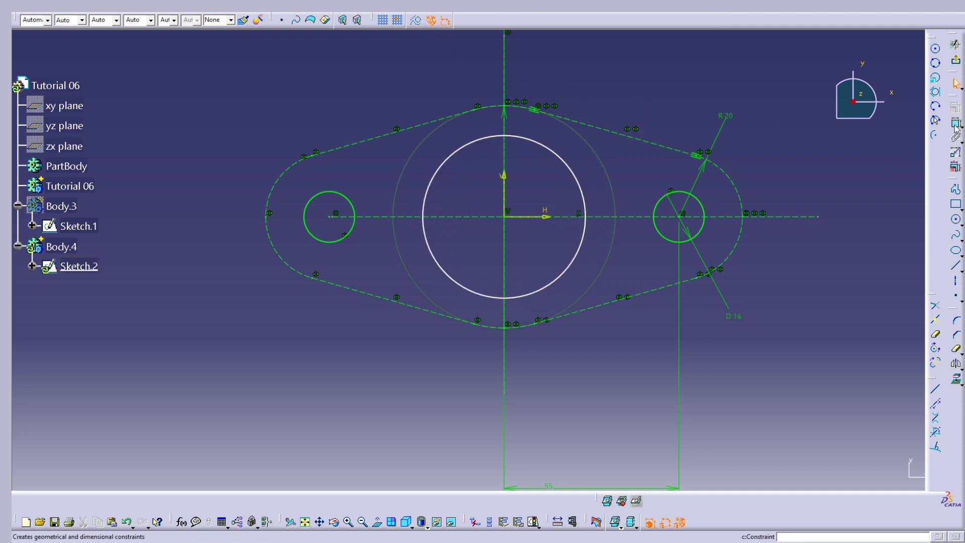
click(559, 152)
click(605, 90)
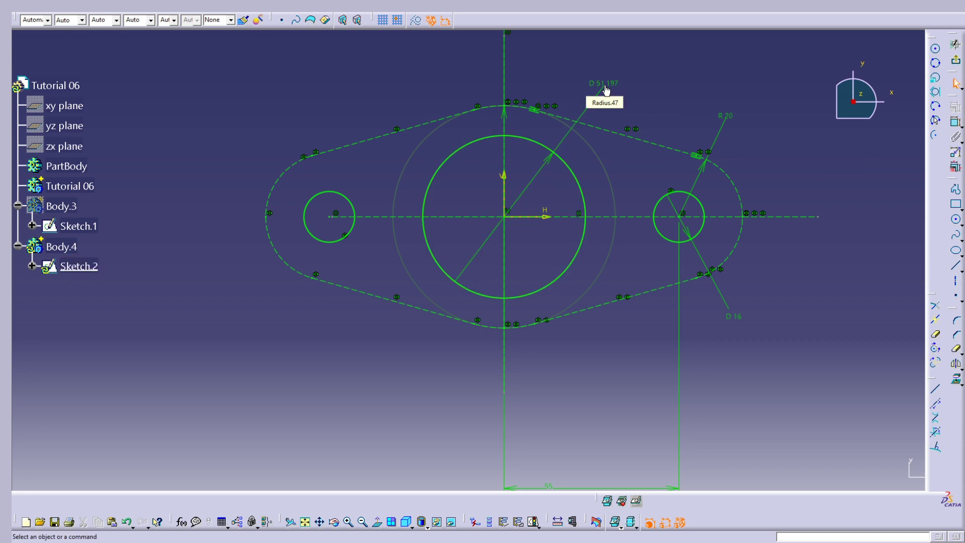
double_click(606, 90)
text(45)
key(Tab)
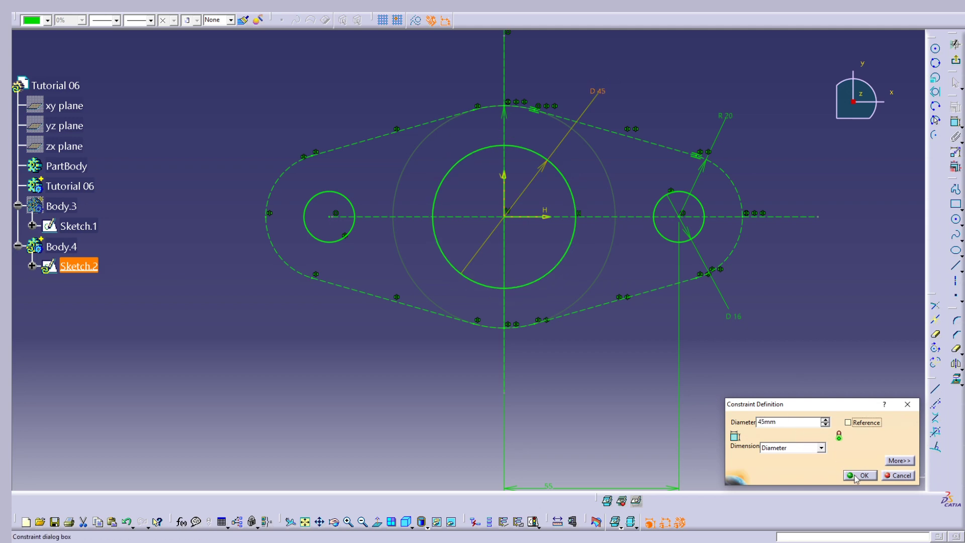
click(859, 476)
Exit the three-circle sketch and hide Body.4.
click(956, 45)
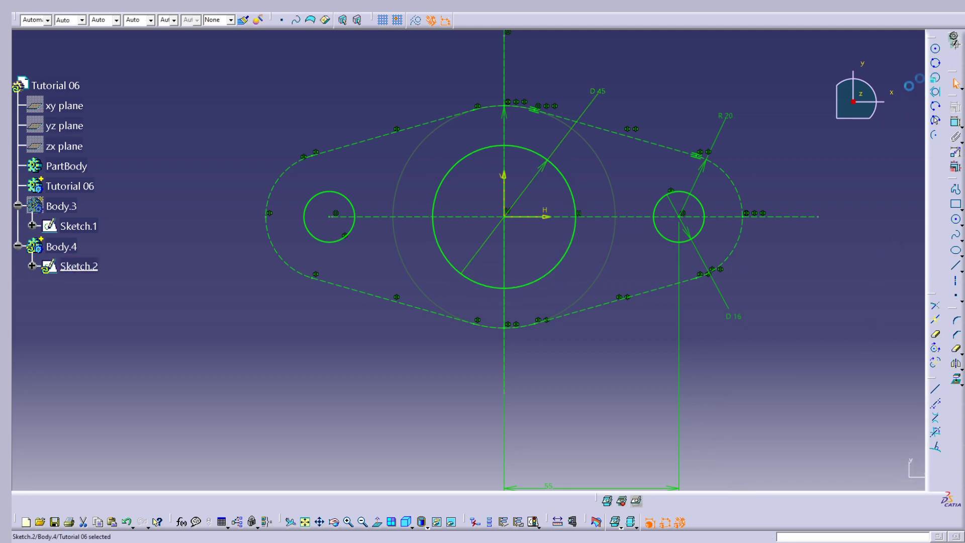
mouse_move(382, 261)
middle_down()
mouse_move(428, 242)
mouse_move(459, 187)
mouse_move(409, 248)
mouse_move(482, 351)
middle_up()
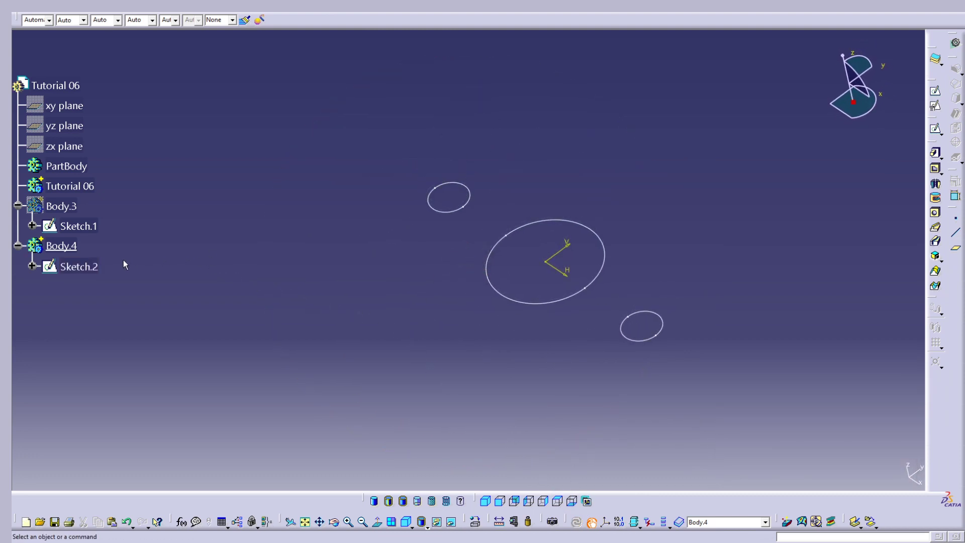
right_click(71, 248)
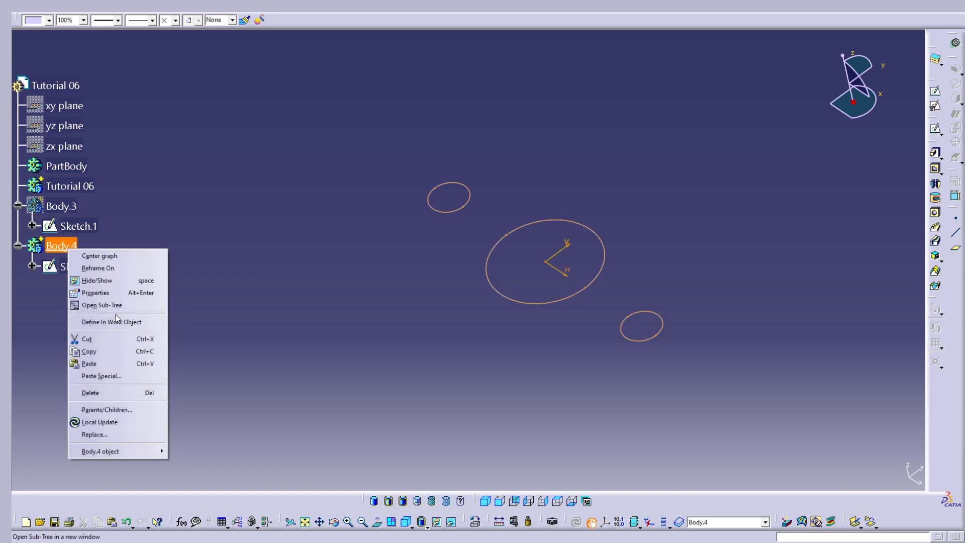
click(121, 280)
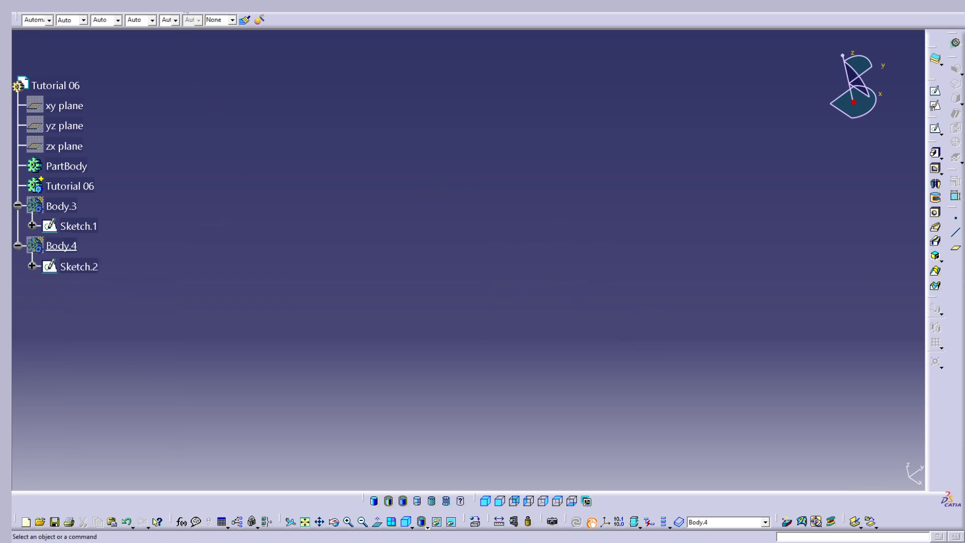
Insert a new body after Body.4 and define it as the in-work object.
click(176, 7)
click(201, 26)
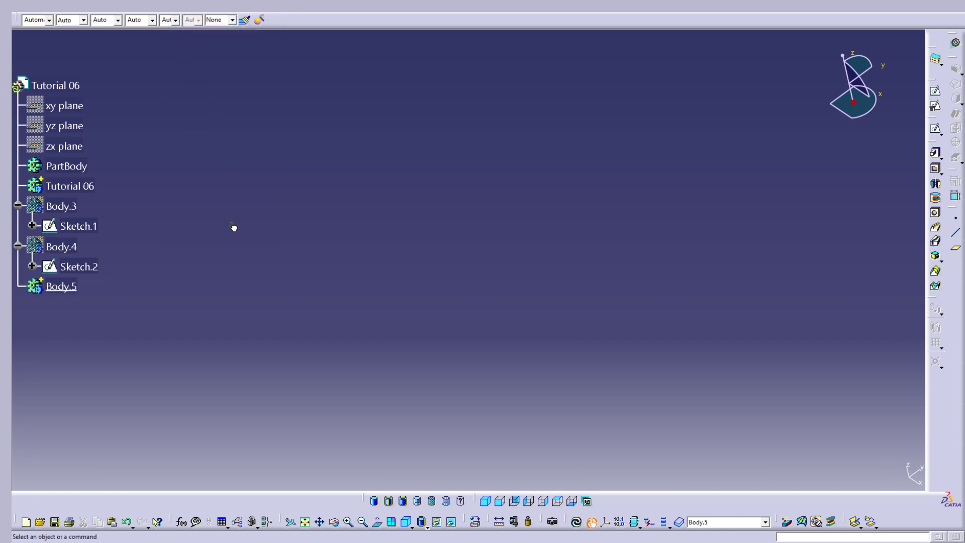
right_click(61, 287)
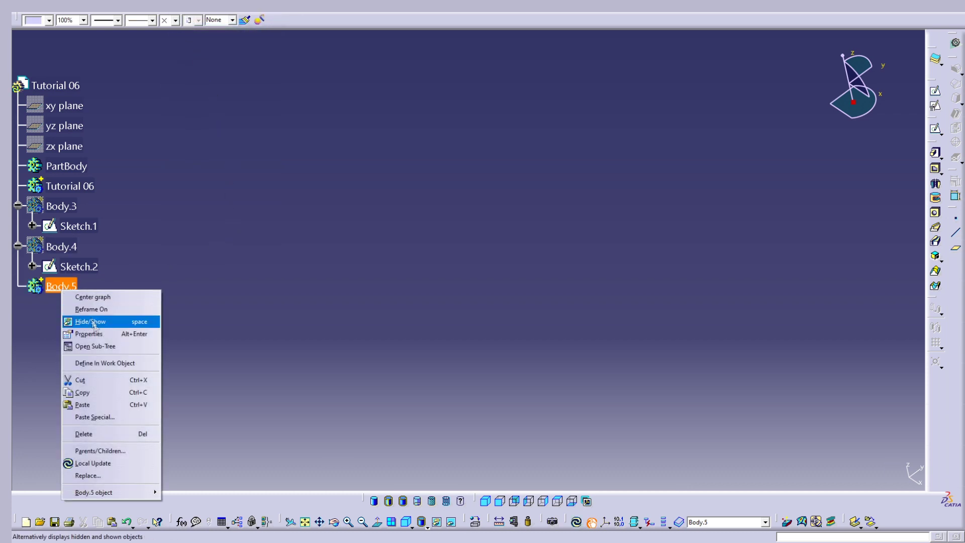
click(112, 363)
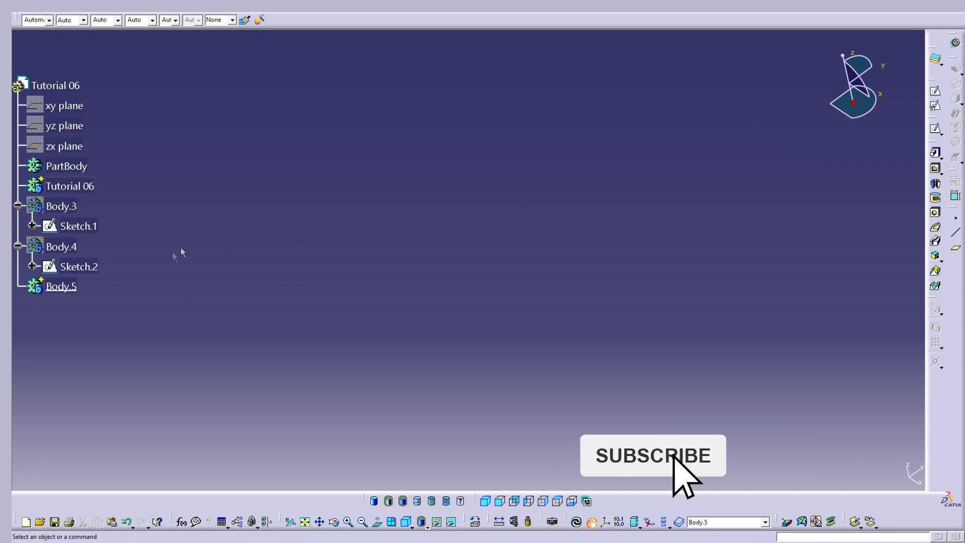
Copy Sketch.1 from Body.3 and paste it into Body.5.
right_click(88, 225)
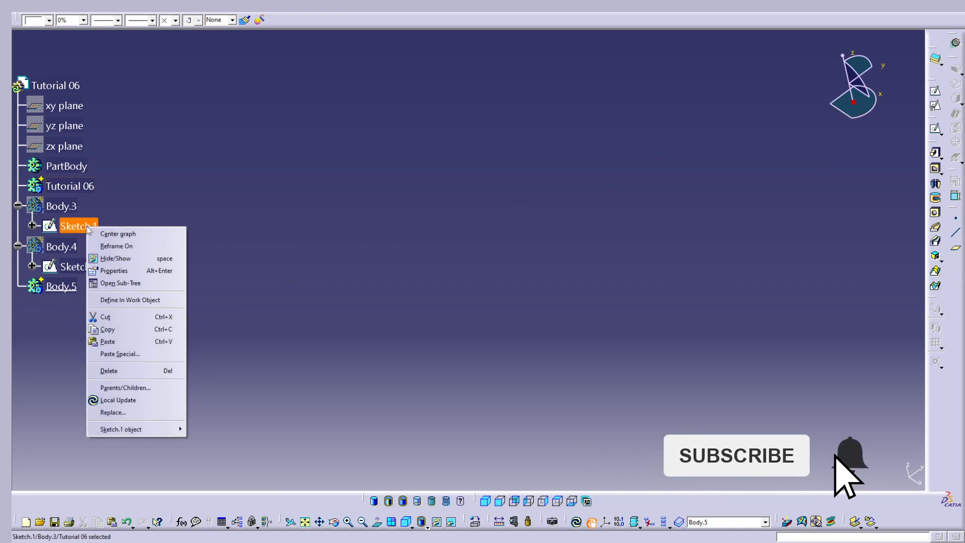
click(126, 336)
click(64, 287)
right_click(65, 288)
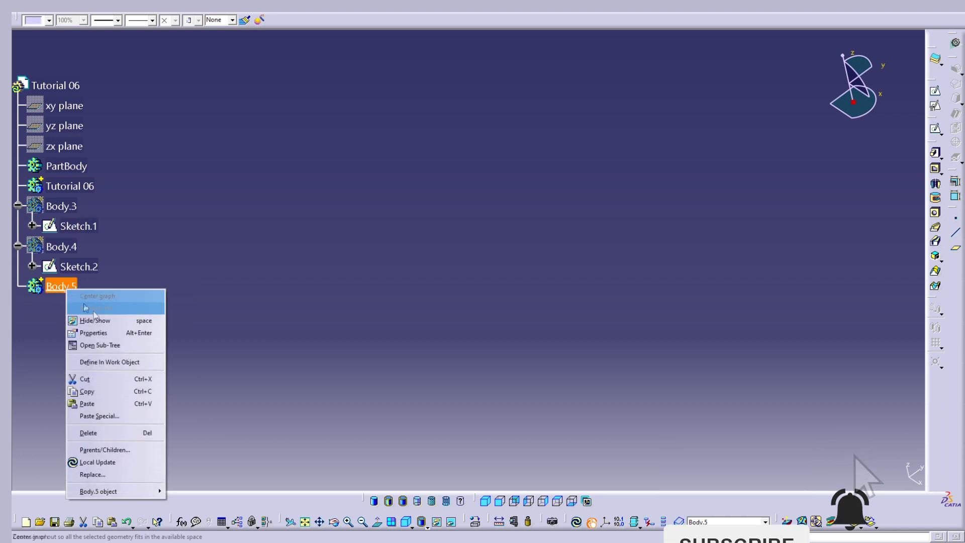
click(115, 404)
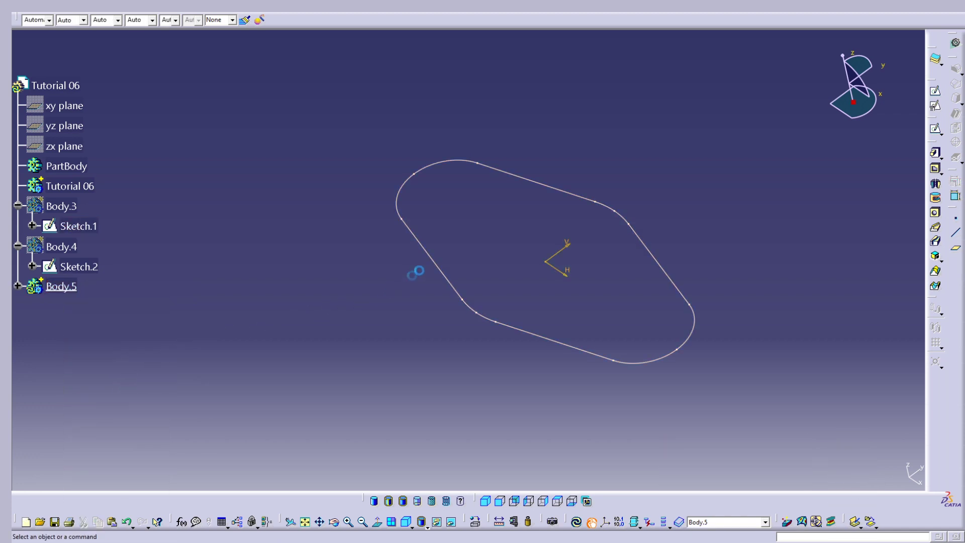
Open the pasted sketch in Body.5 and delete all of its outline geometry, axes, construction circle and dimensions.
double_click(422, 246)
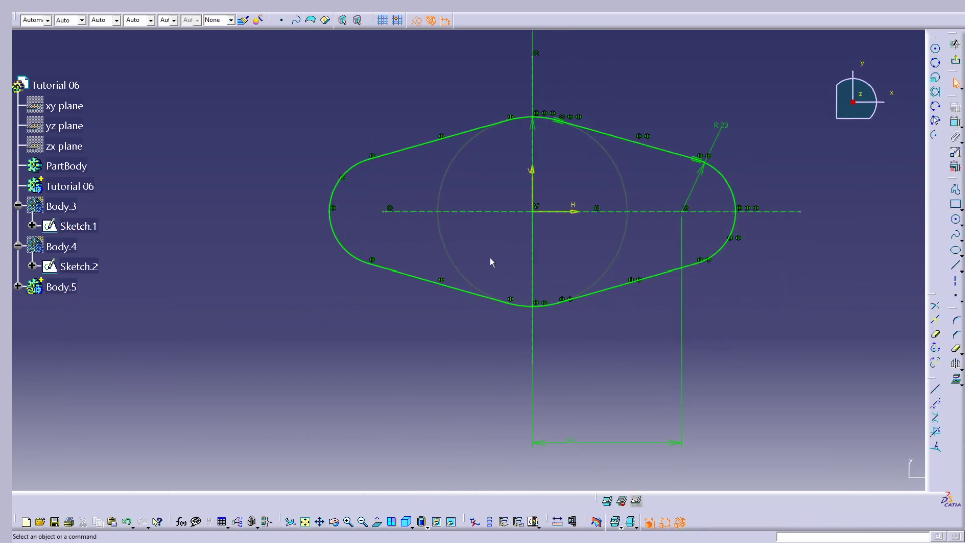
middle_drag(454, 198, 429, 201)
mouse_move(380, 336)
mouse_down()
mouse_move(437, 351)
mouse_move(429, 351)
mouse_up()
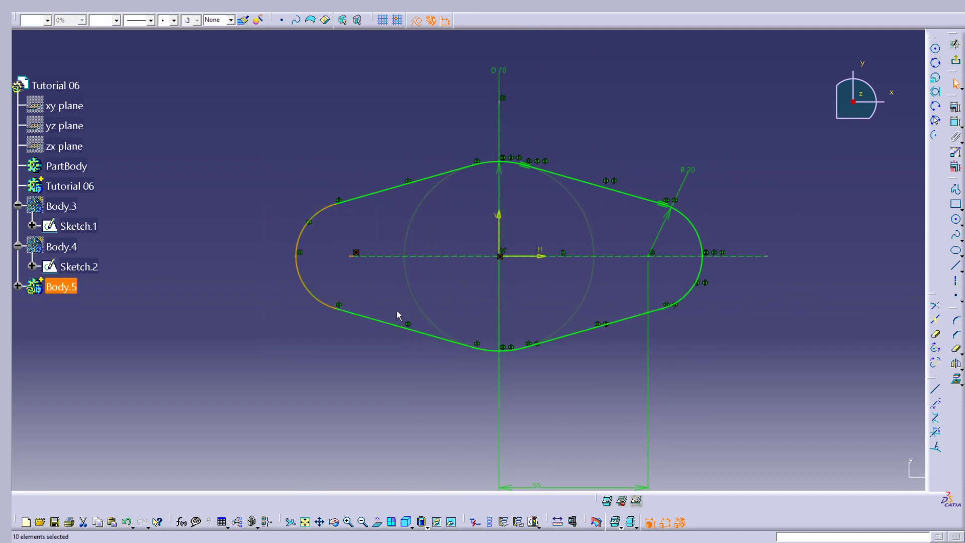
key(Delete)
drag(804, 123, 529, 374)
key(Delete)
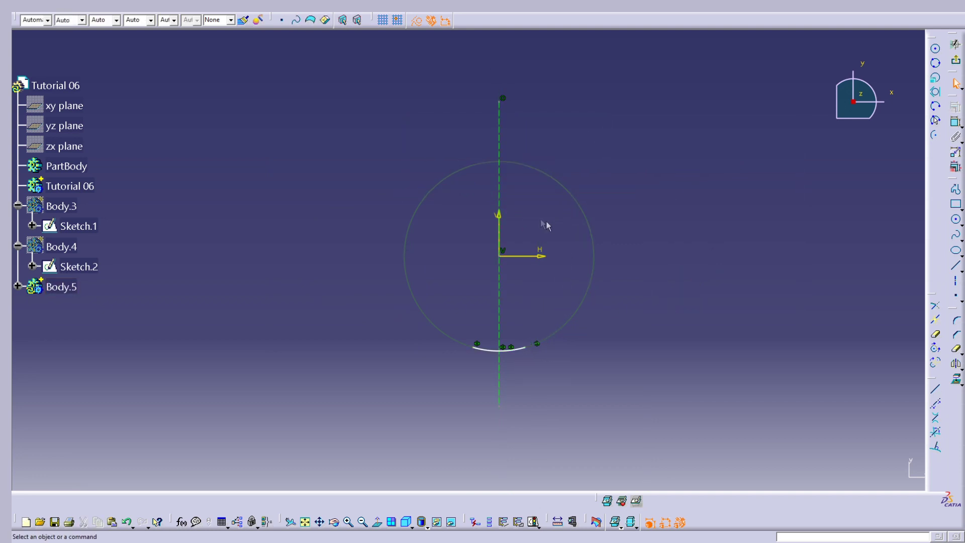
drag(563, 393, 446, 305)
key(Delete)
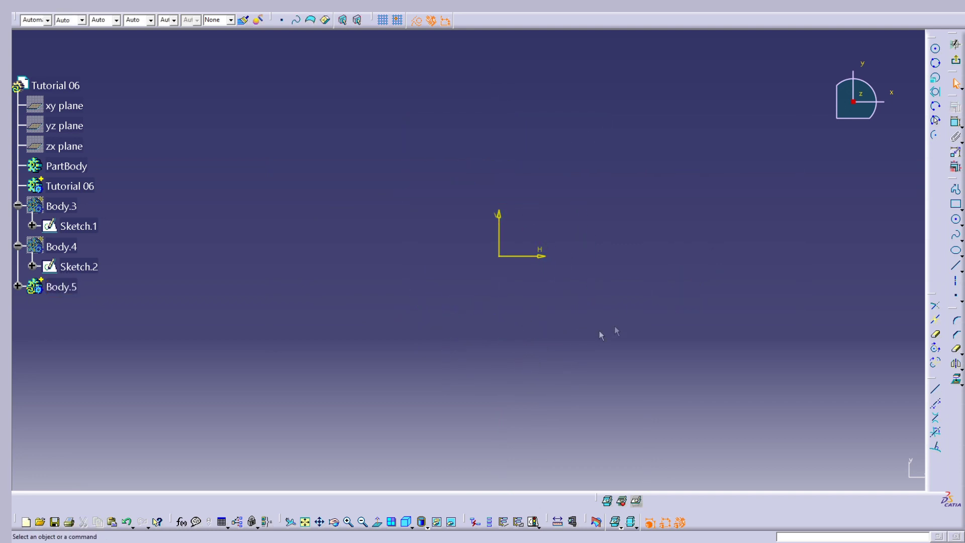
Draw a circle about 98 mm in diameter centred on the origin and convert it to standard geometry.
click(934, 47)
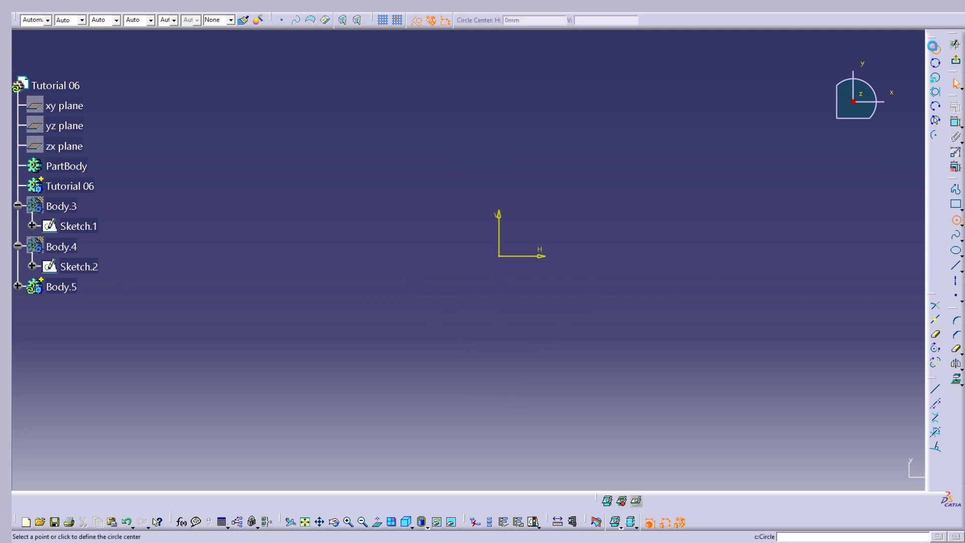
click(500, 256)
click(632, 278)
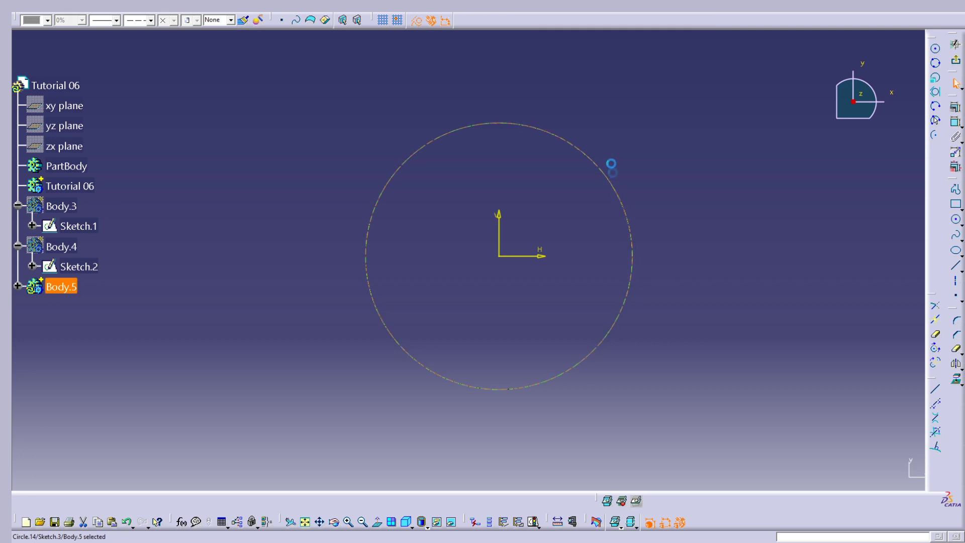
click(416, 22)
click(749, 231)
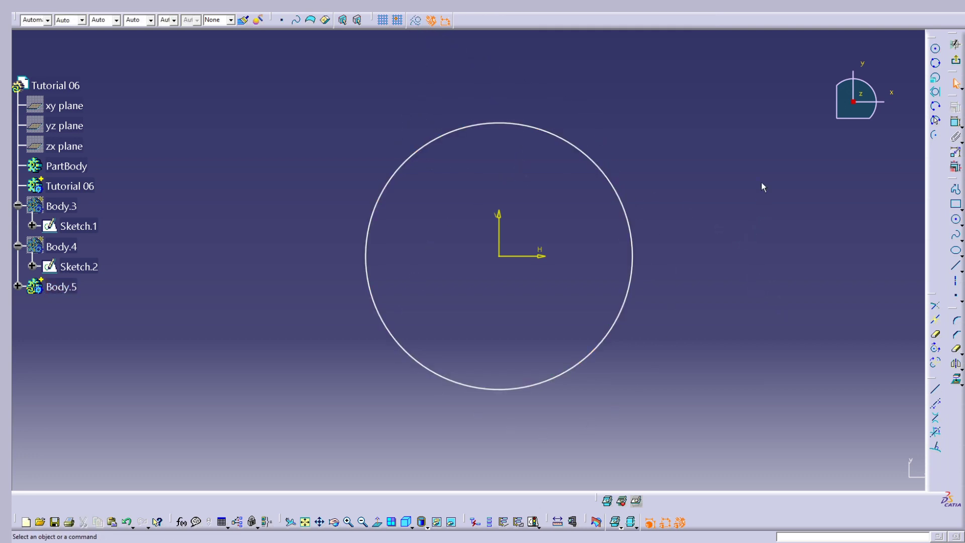
Dimension the circle's diameter, set it to 70 mm and exit the sketch.
click(957, 121)
click(588, 153)
click(648, 135)
double_click(648, 135)
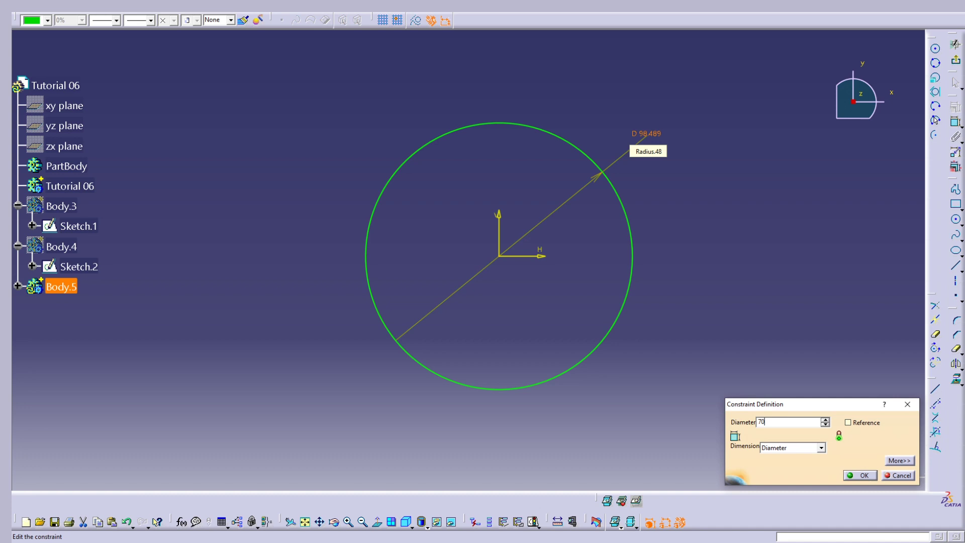
key(Return)
click(762, 147)
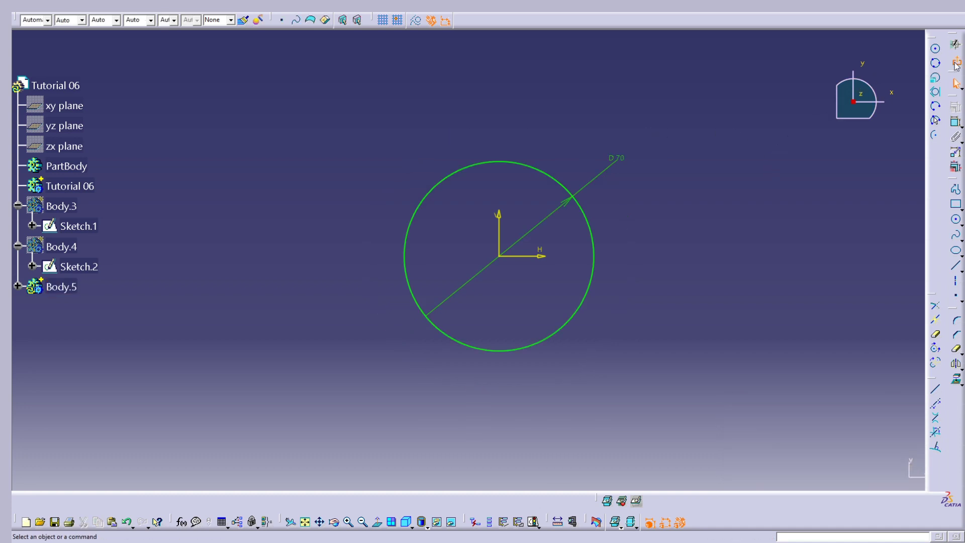
click(957, 64)
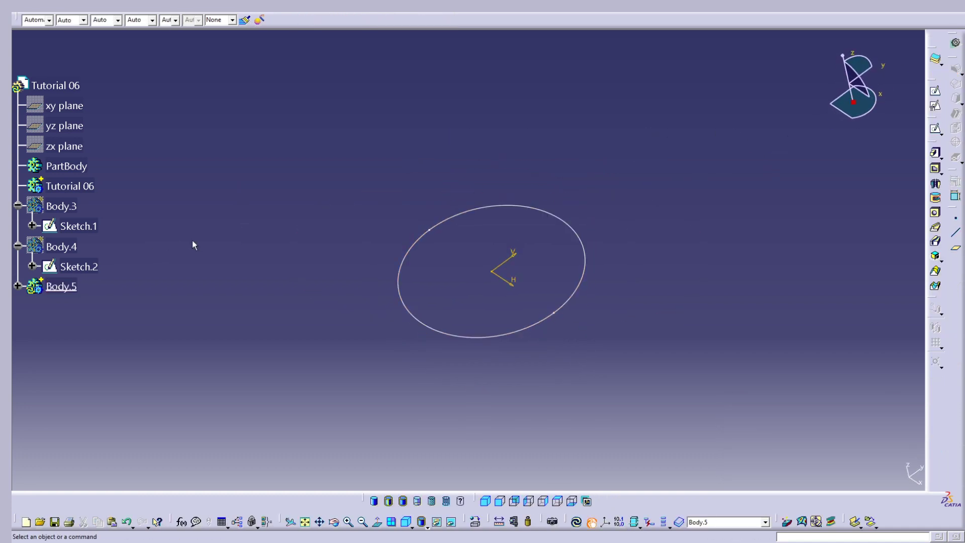
Show Body.4 and Body.3 together with the circle sketch of Body.5.
click(71, 246)
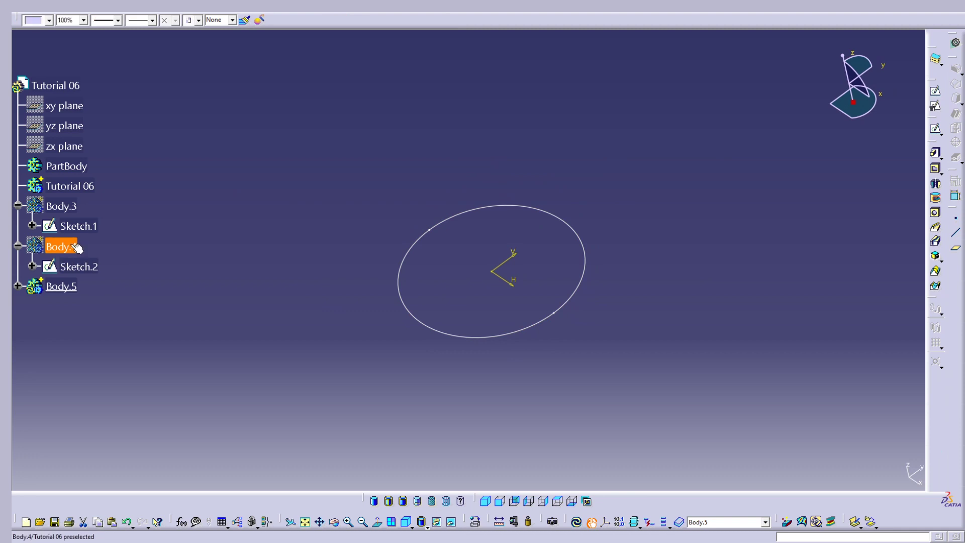
key(ctrl+h)
click(71, 246)
click(63, 288)
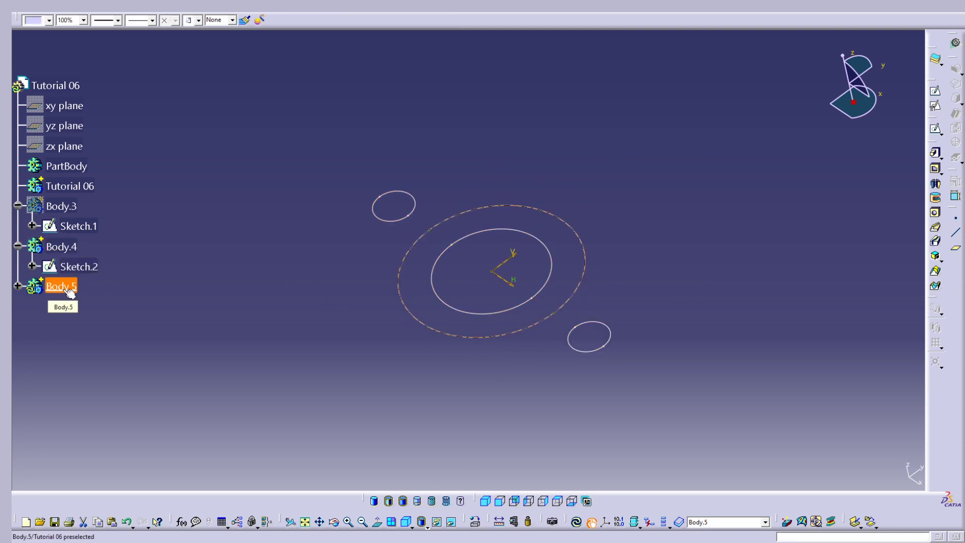
click(64, 207)
key(ctrl+h)
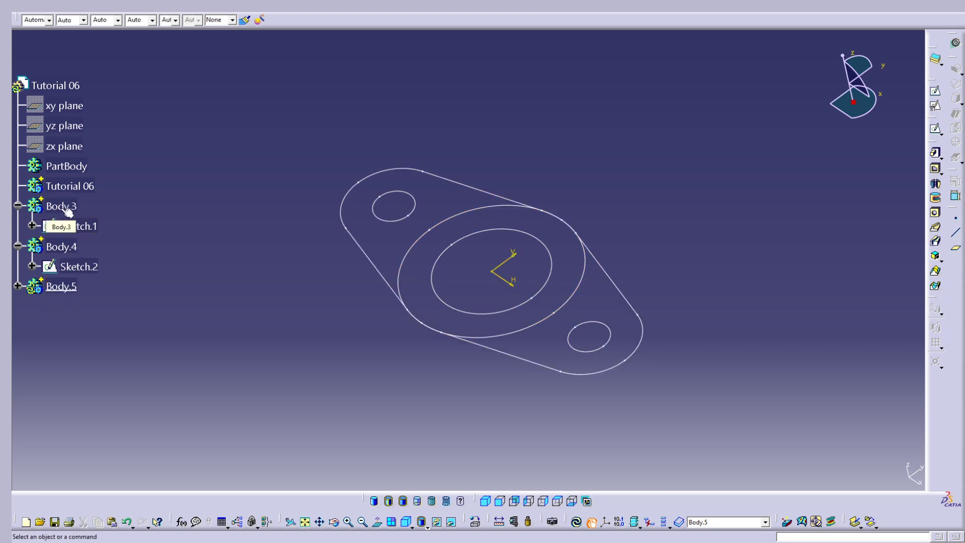
Hide Body.5 and Body.4, leaving only the outline sketch of Body.3 displayed.
click(63, 246)
click(63, 286)
key(ctrl+h)
click(64, 244)
key(ctrl+h)
click(169, 224)
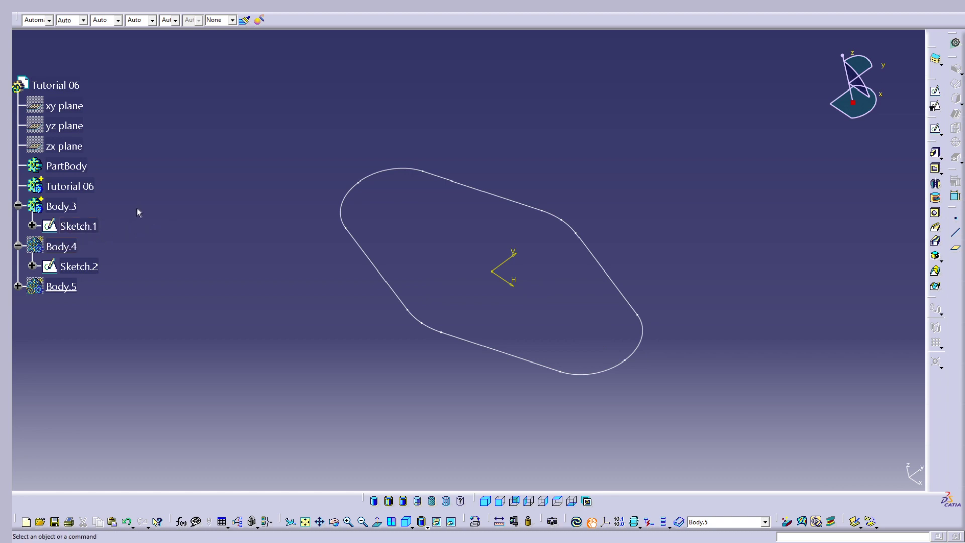
Define Body.3 as the in-work object and pad its outline sketch to a length of 15 mm.
mouse_move(433, 246)
middle_down()
mouse_move(406, 155)
mouse_move(463, 254)
mouse_move(478, 259)
middle_up()
right_click(77, 210)
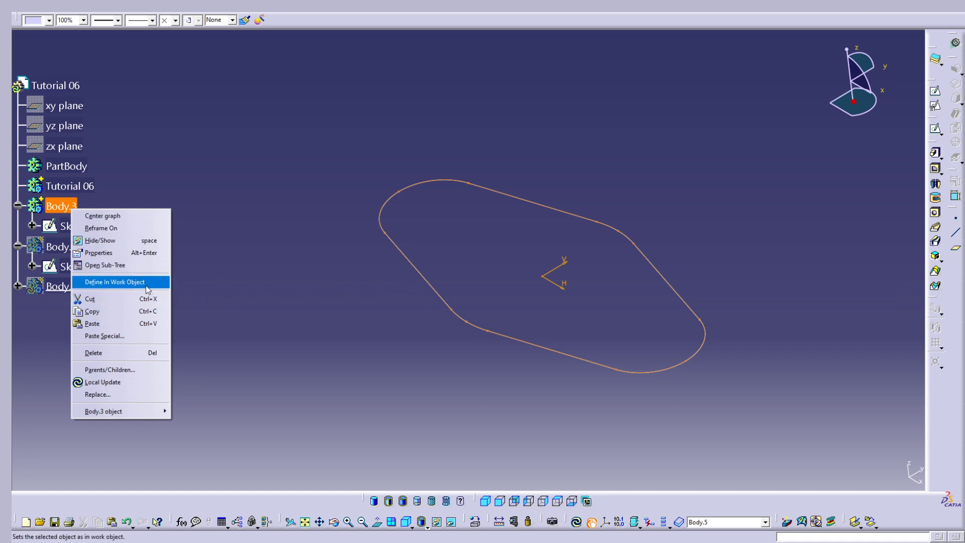
click(114, 282)
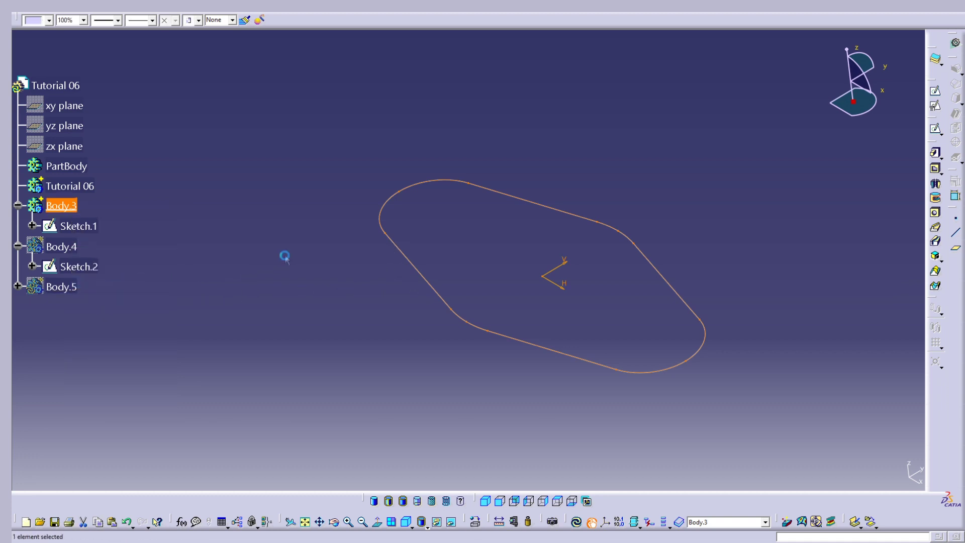
click(936, 160)
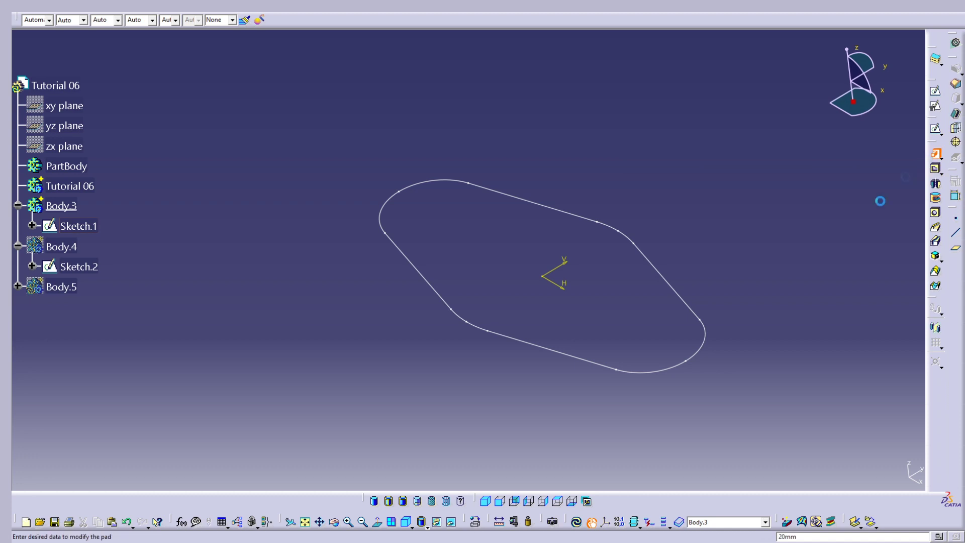
click(686, 360)
mouse_move(686, 360)
middle_down()
mouse_move(437, 298)
mouse_move(442, 265)
mouse_move(473, 270)
middle_up()
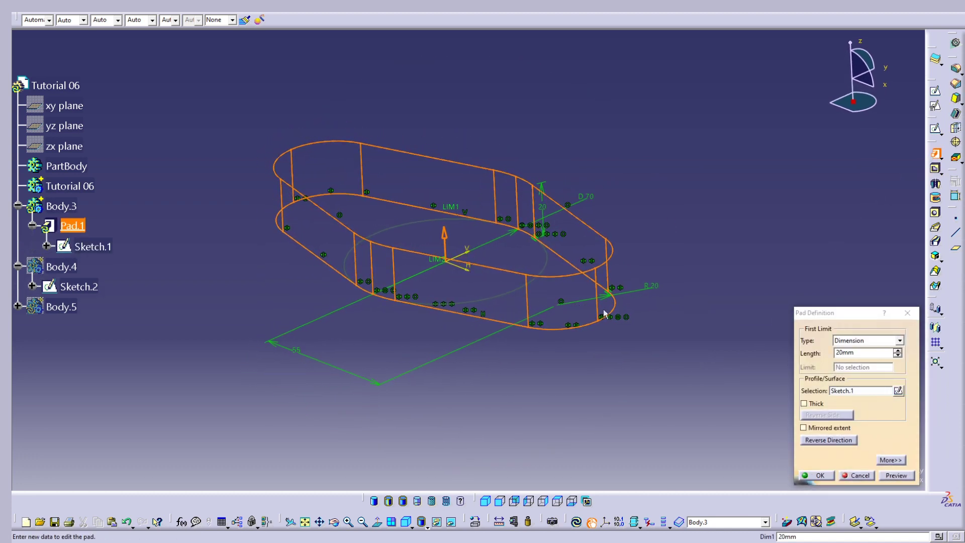
double_click(849, 352)
text(15)
key(Return)
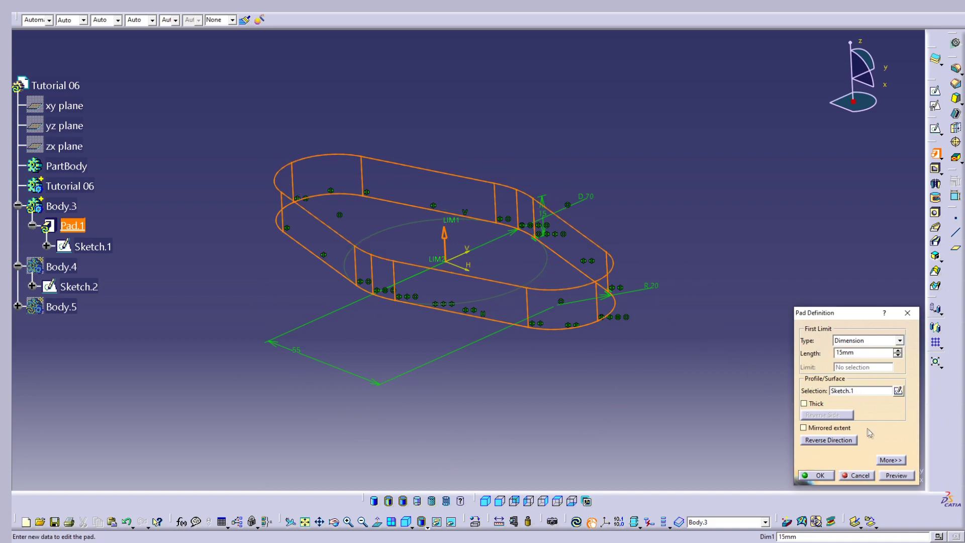
click(820, 475)
Show Body.4 to view its circles against the padded plate, and hide it again.
middle_drag(668, 302, 470, 306)
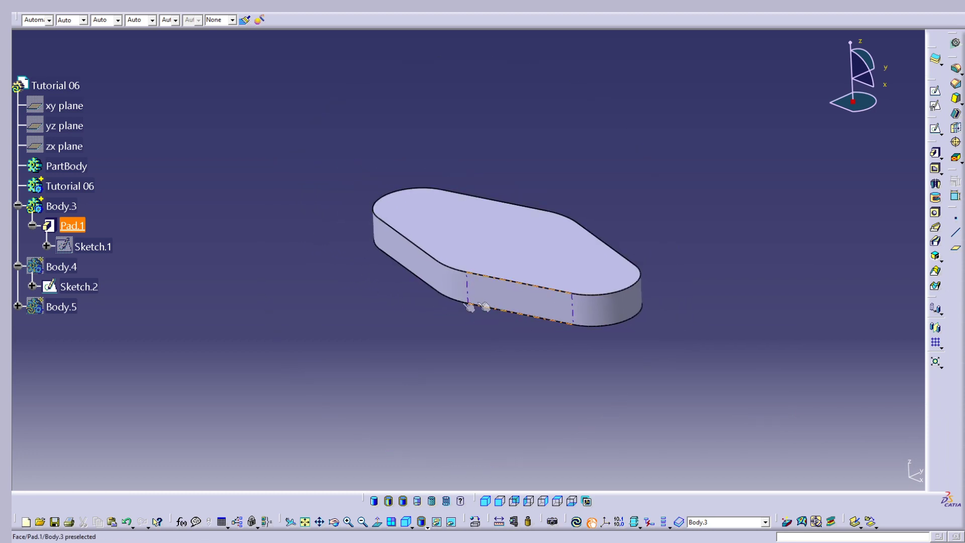
right_click(63, 269)
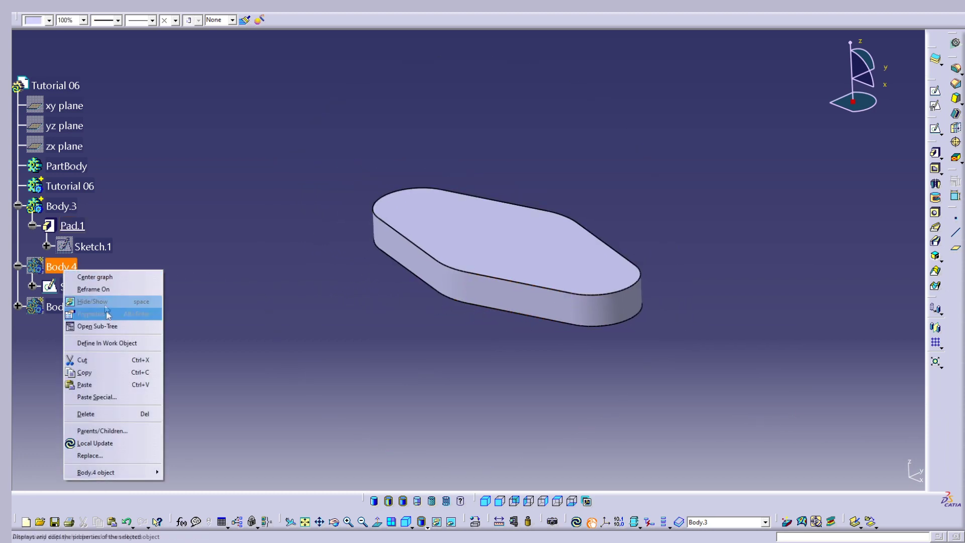
click(92, 302)
click(79, 287)
mouse_move(452, 292)
middle_down()
mouse_move(436, 304)
mouse_move(402, 301)
middle_up()
right_click(62, 266)
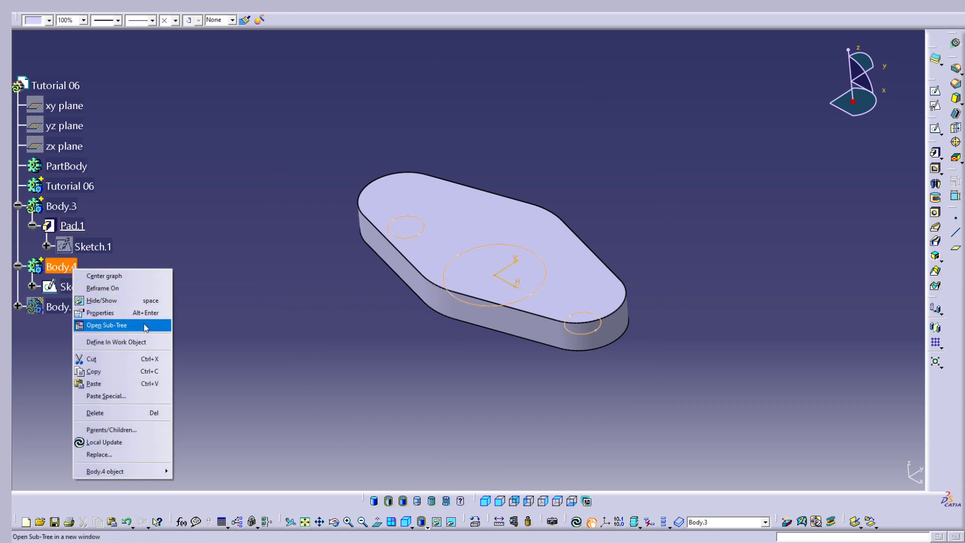
click(102, 300)
Try to move Body.4 onto the Tutorial 06 part root in the specification tree.
mouse_move(74, 276)
mouse_down()
mouse_move(61, 266)
mouse_move(61, 87)
mouse_up()
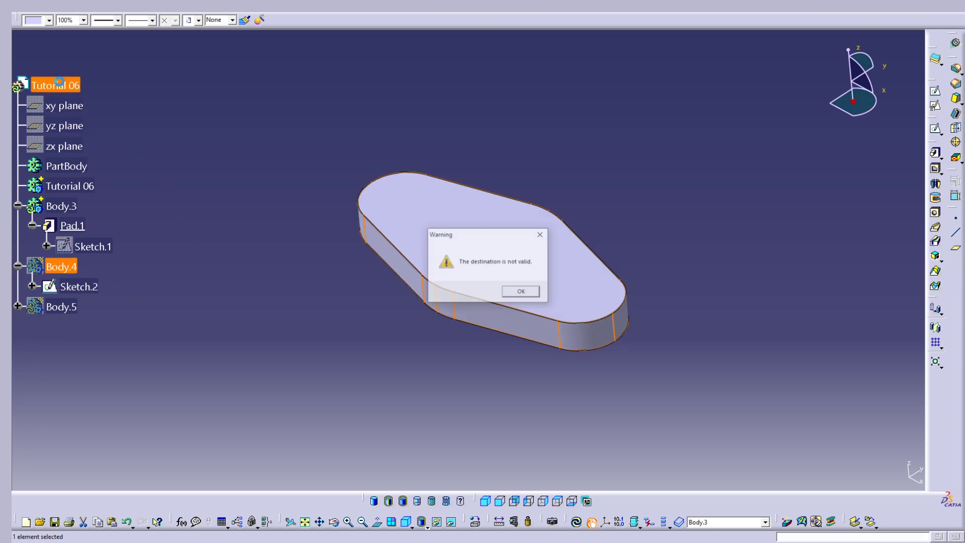
click(518, 290)
click(63, 269)
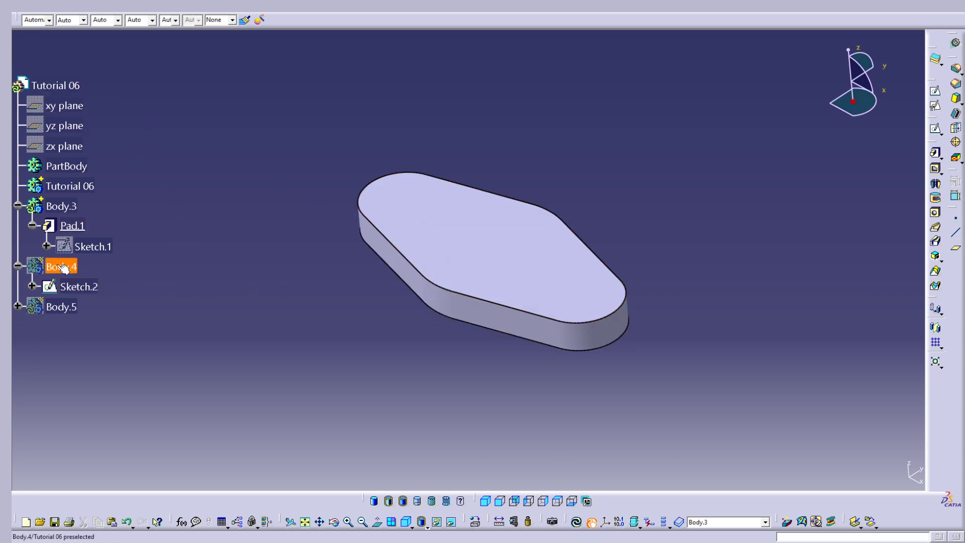
Show Body.5 so its circle sketch is displayed against the padded plate.
right_click(60, 310)
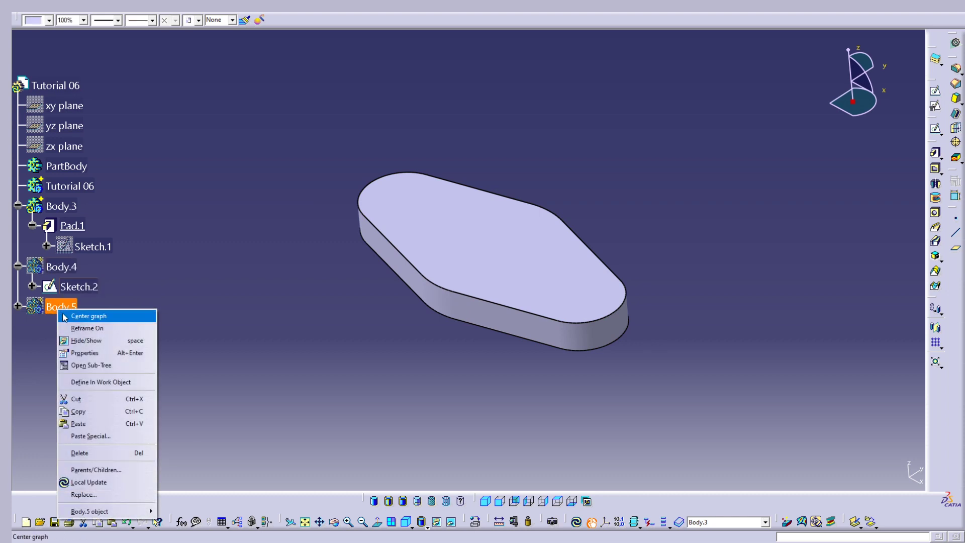
click(85, 341)
middle_drag(279, 302, 388, 282)
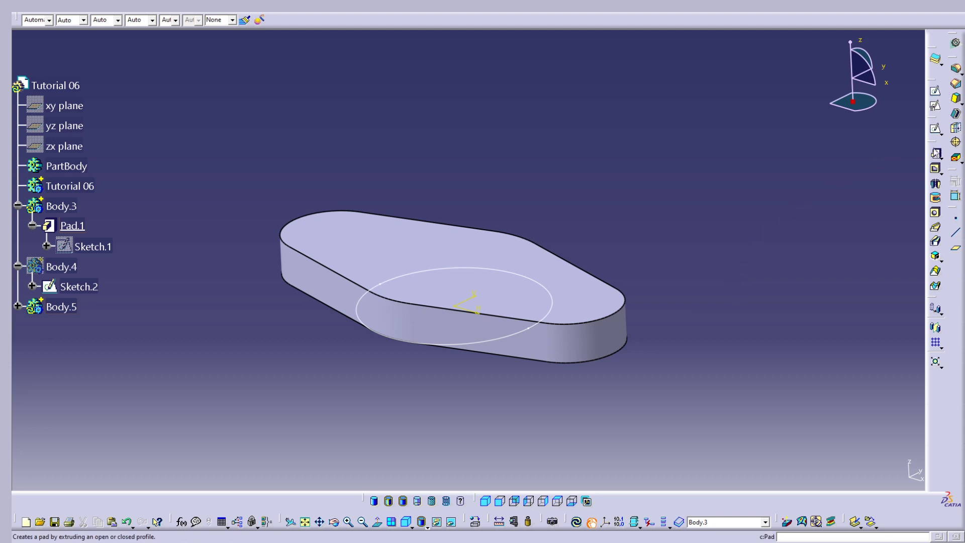
Try padding the Body.5 circle 35 mm while Body.3 is the in-work object, and delete that pad.
click(936, 154)
click(520, 328)
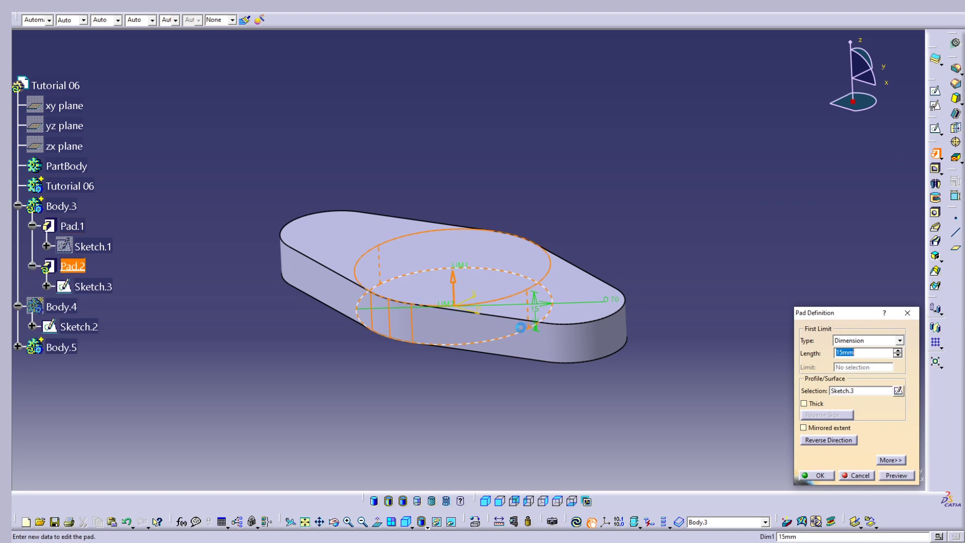
text(35)
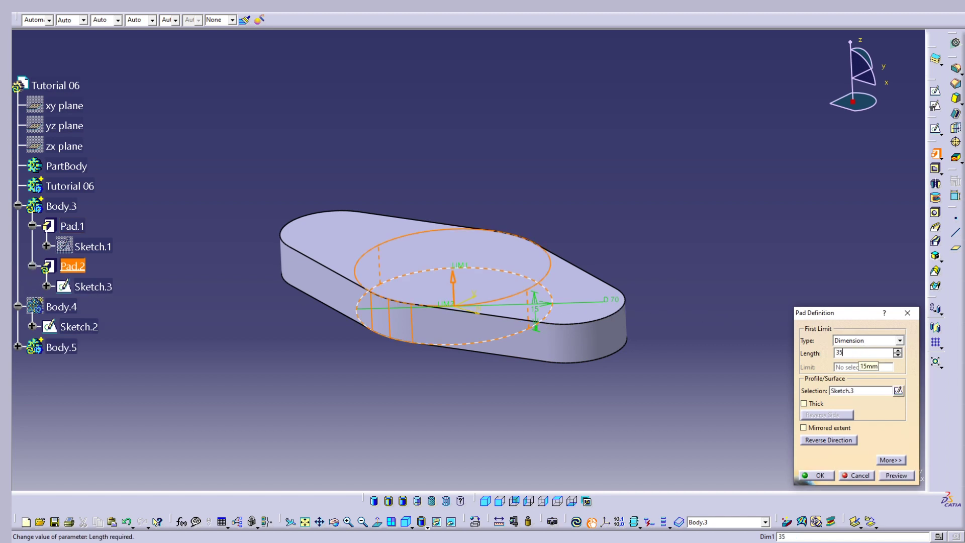
click(889, 476)
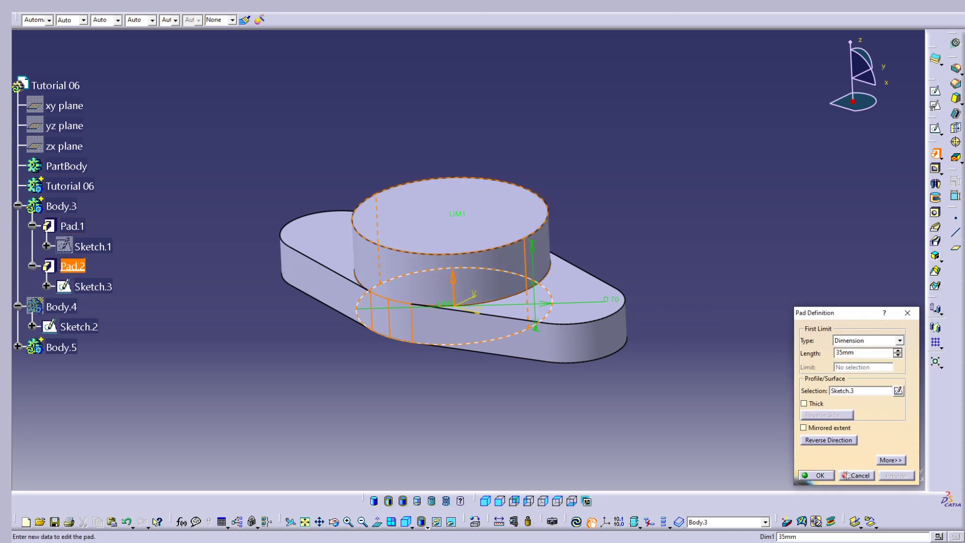
click(820, 476)
click(498, 287)
middle_drag(497, 287, 496, 289)
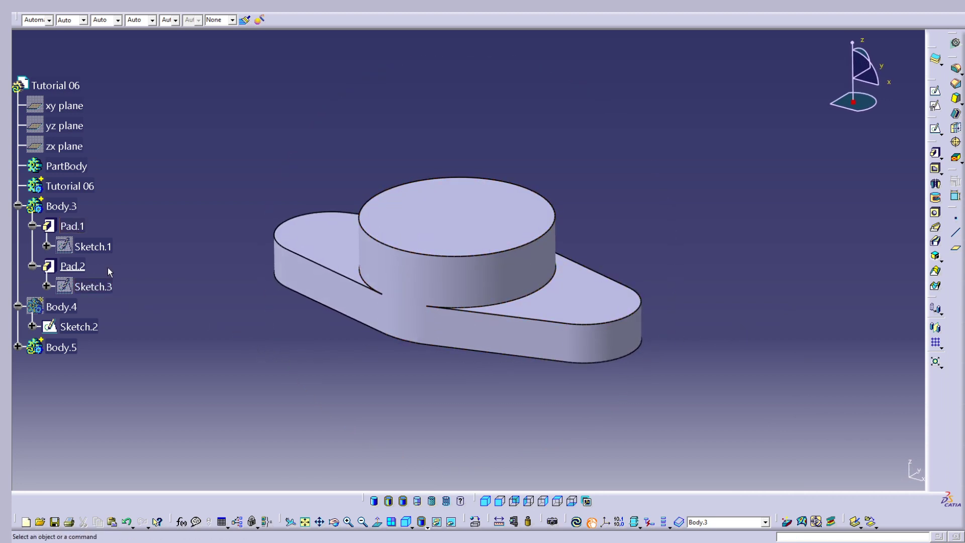
click(76, 266)
key(Delete)
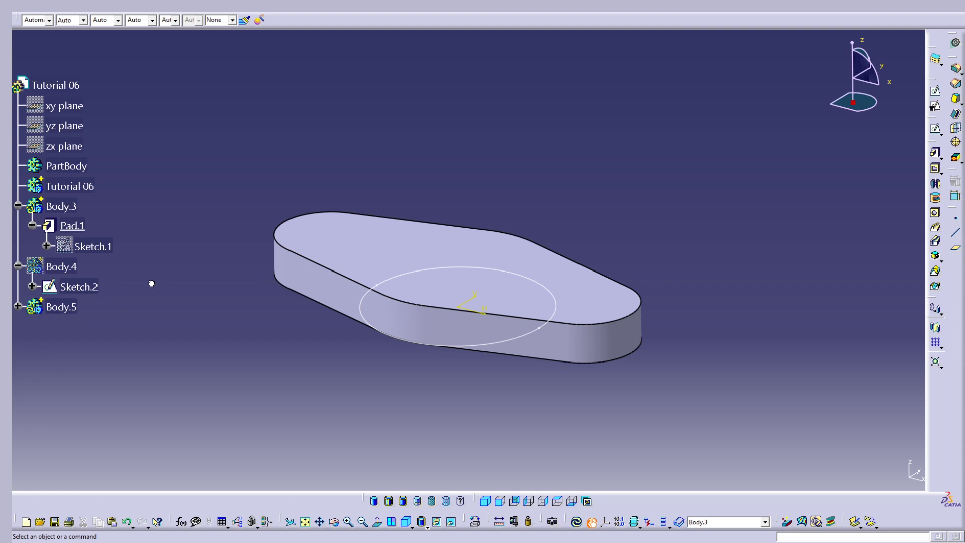
Define Body.5 as the in-work object and pad its circle sketch to a length of 35 mm.
click(61, 306)
click(17, 306)
right_click(55, 306)
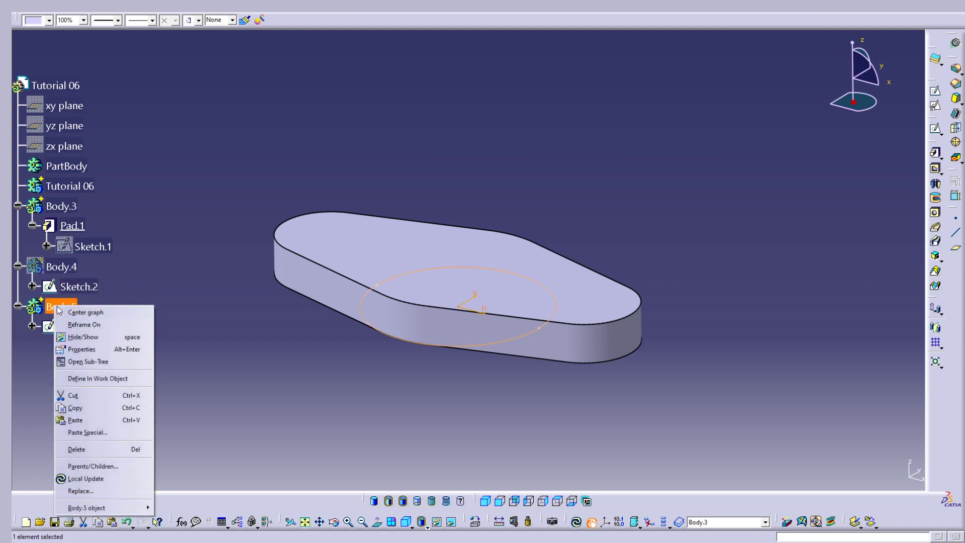
click(86, 381)
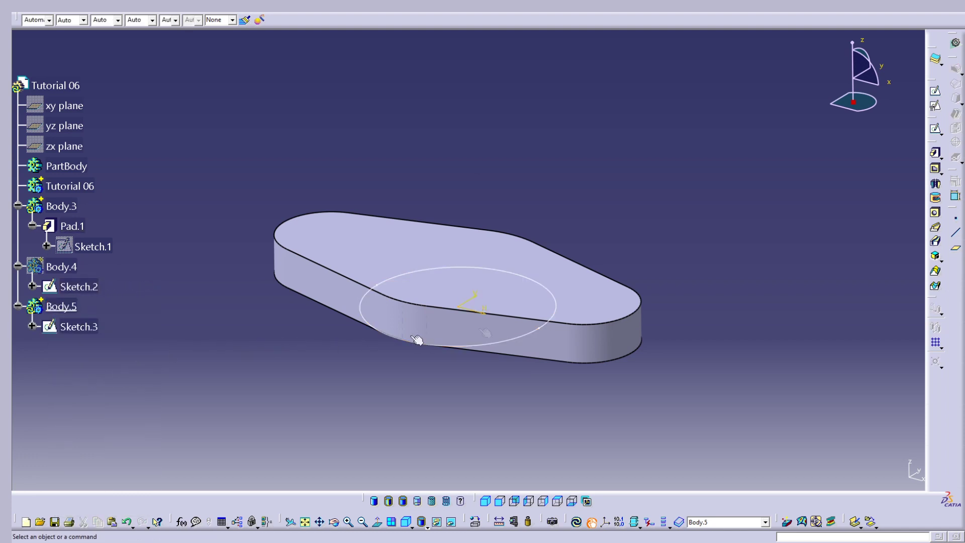
click(935, 152)
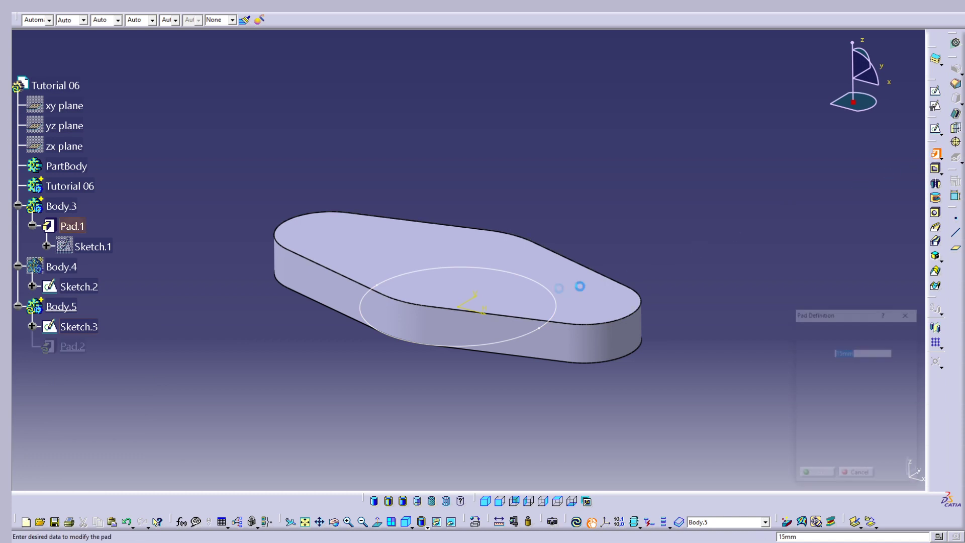
click(515, 344)
text(35)
key(Return)
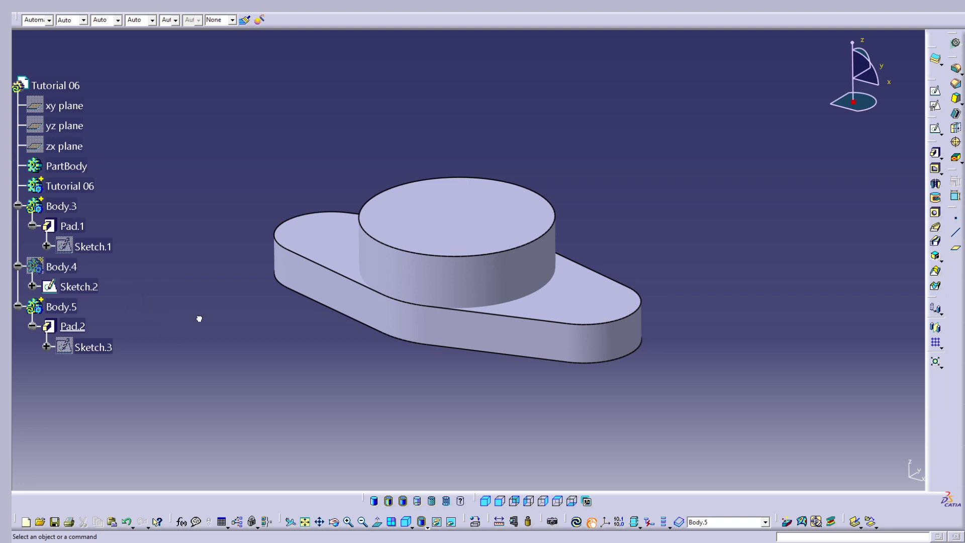
Show Body.4 with its three hole circles and define it as the in-work object.
click(62, 267)
click(817, 258)
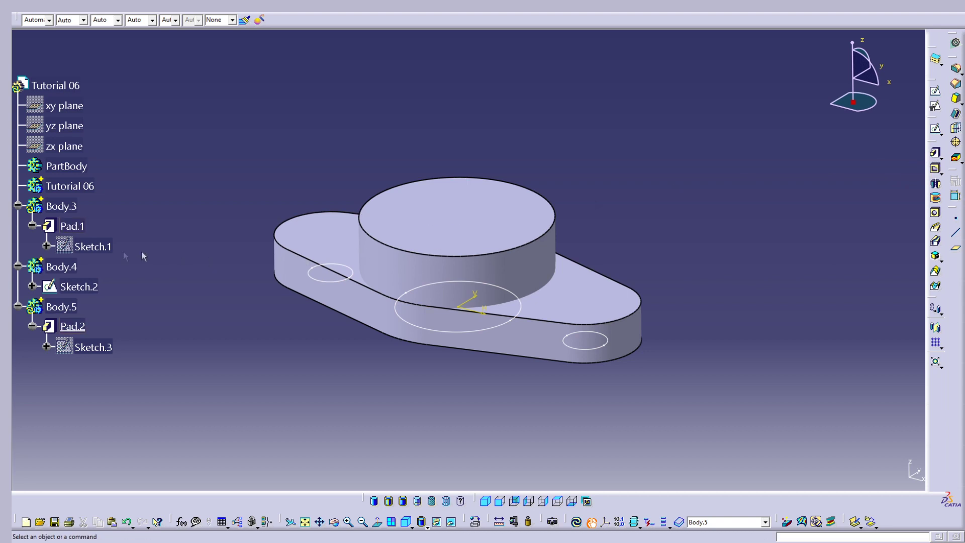
right_click(61, 267)
click(108, 344)
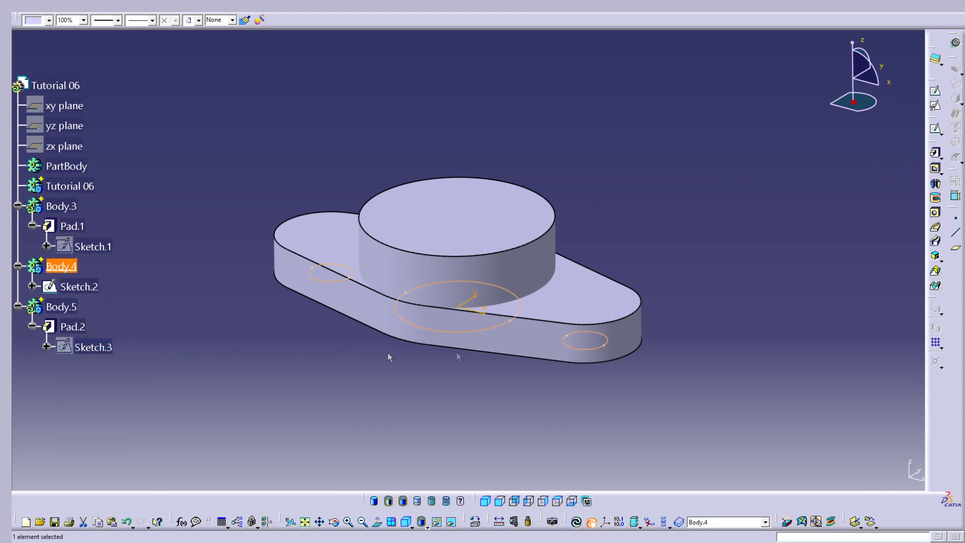
Start a pad from the hole circles of Sketch.2 in Body.4 and preview it with a first limit of 40 mm.
click(936, 153)
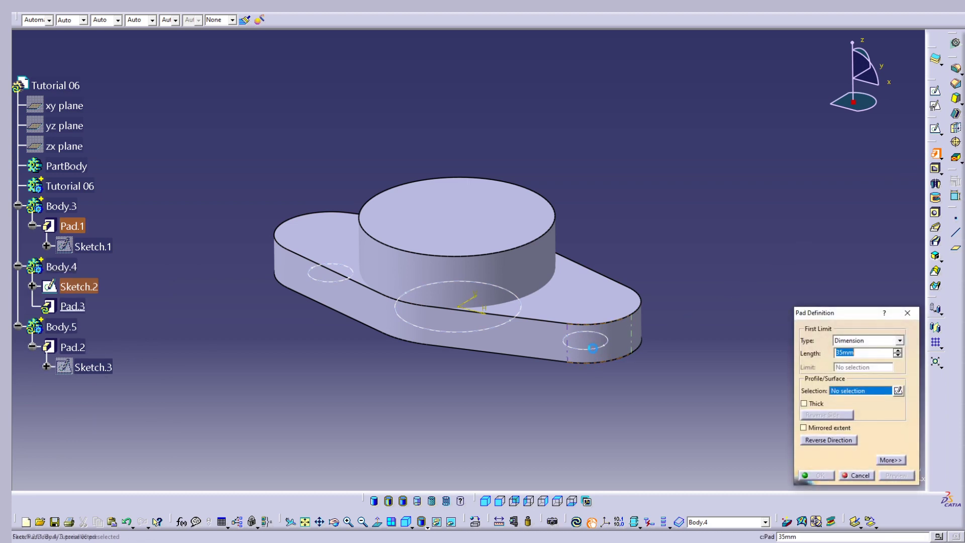
click(72, 288)
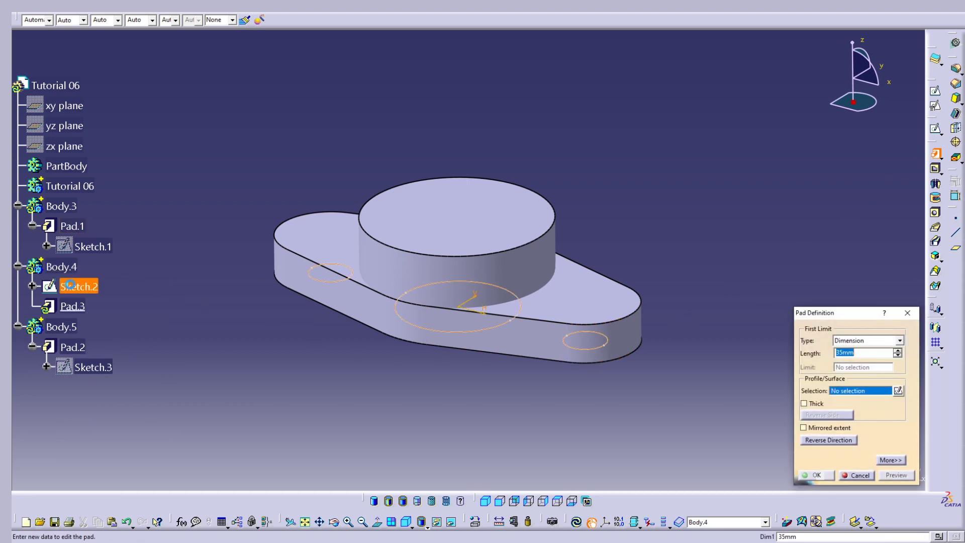
middle_drag(477, 320, 443, 337)
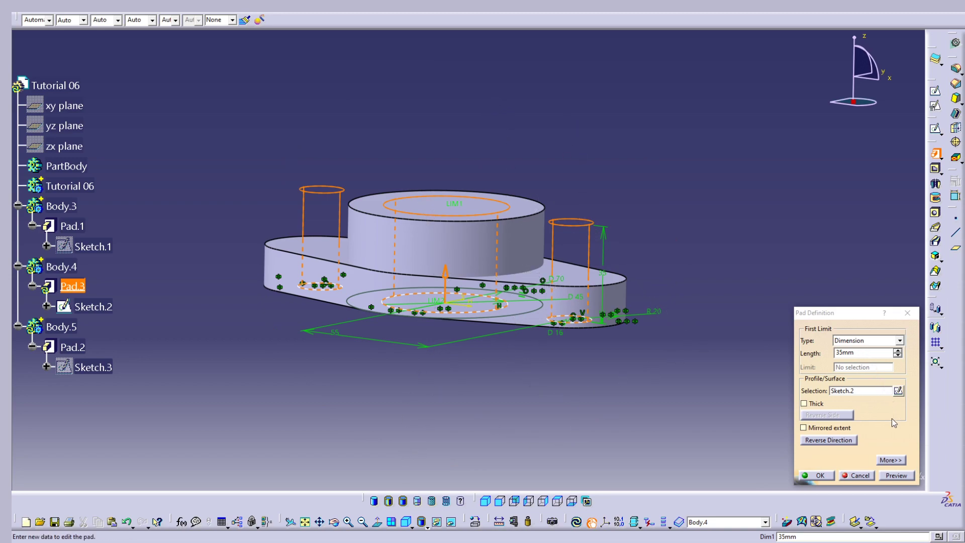
double_click(855, 353)
text(40)
key(Return)
click(894, 475)
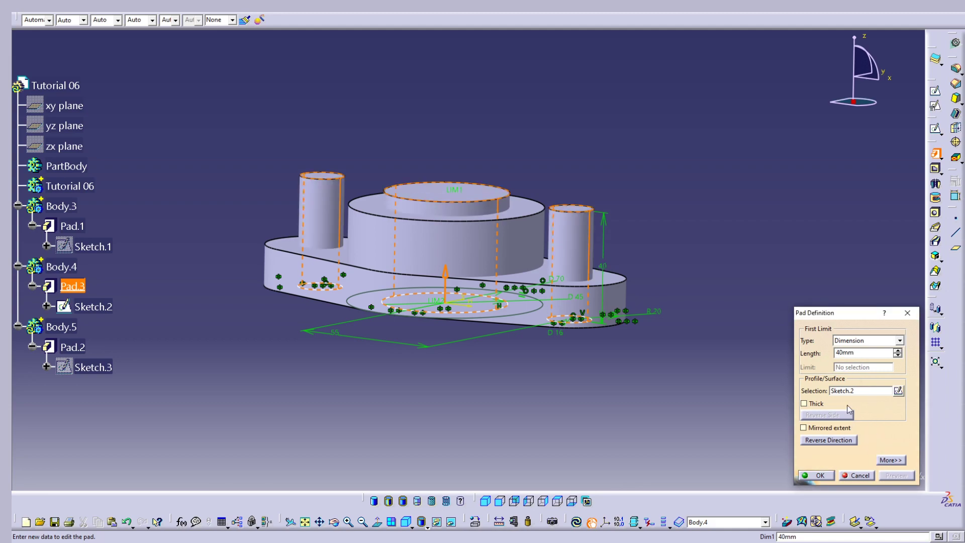
Extend the hole-circle pad with a second limit of 20 mm in the opposite direction and complete it.
click(891, 461)
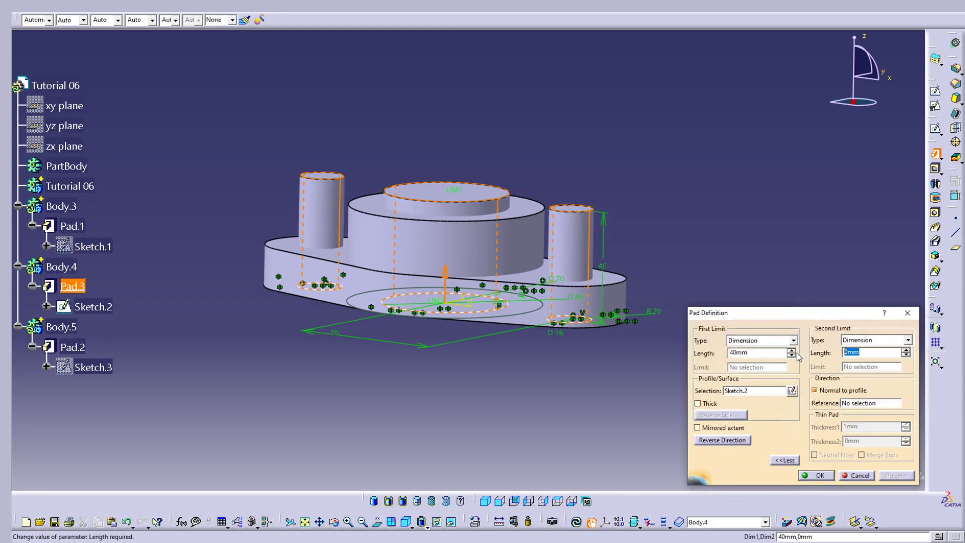
text(20)
key(Return)
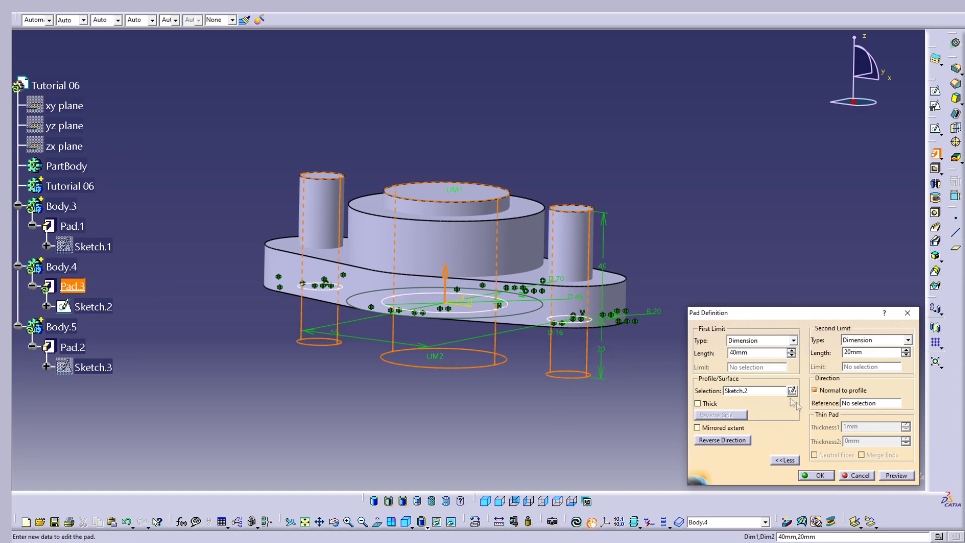
click(896, 475)
click(806, 476)
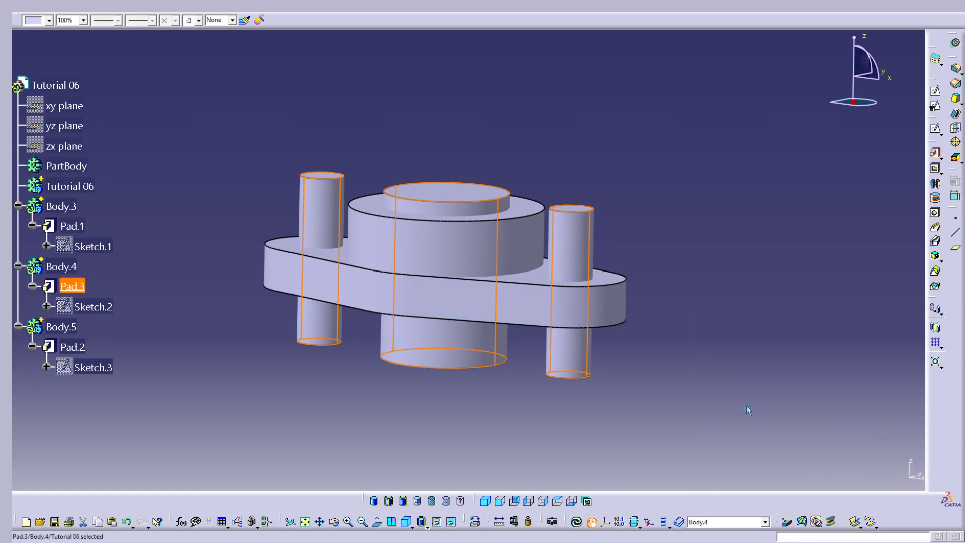
Define the Tutorial 06 body as the in-work object and merge the plate Body.3 into it with a Boolean Add.
middle_drag(442, 289, 344, 302)
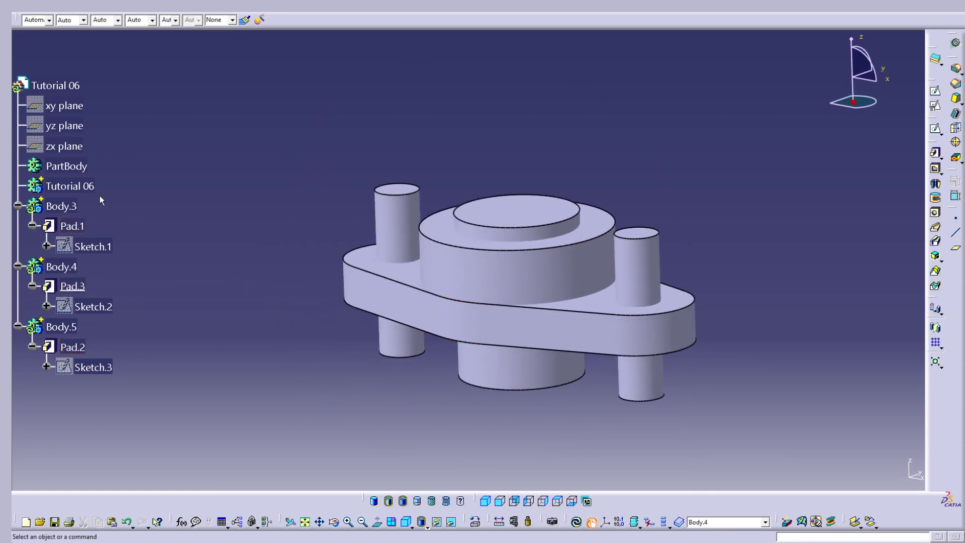
middle_drag(221, 211, 394, 410)
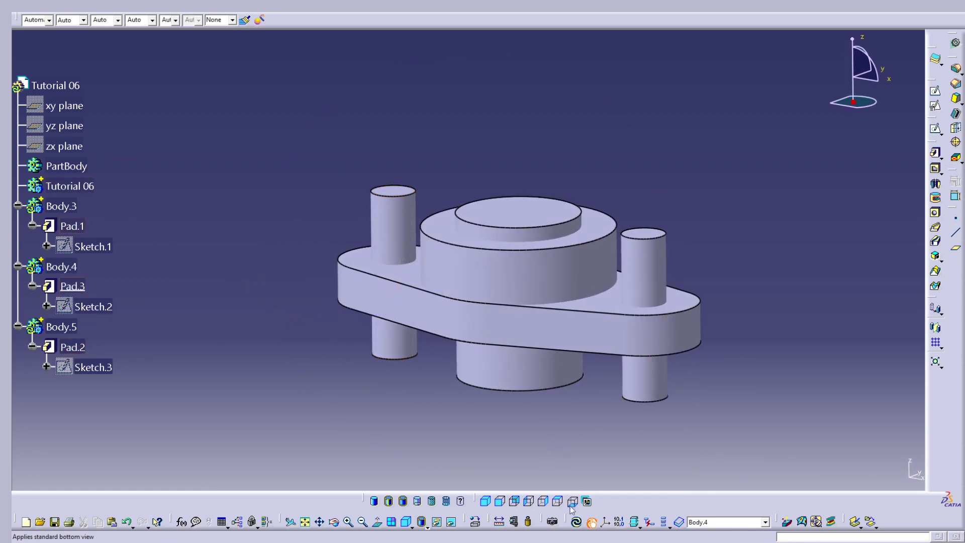
click(66, 186)
right_click(61, 186)
click(101, 259)
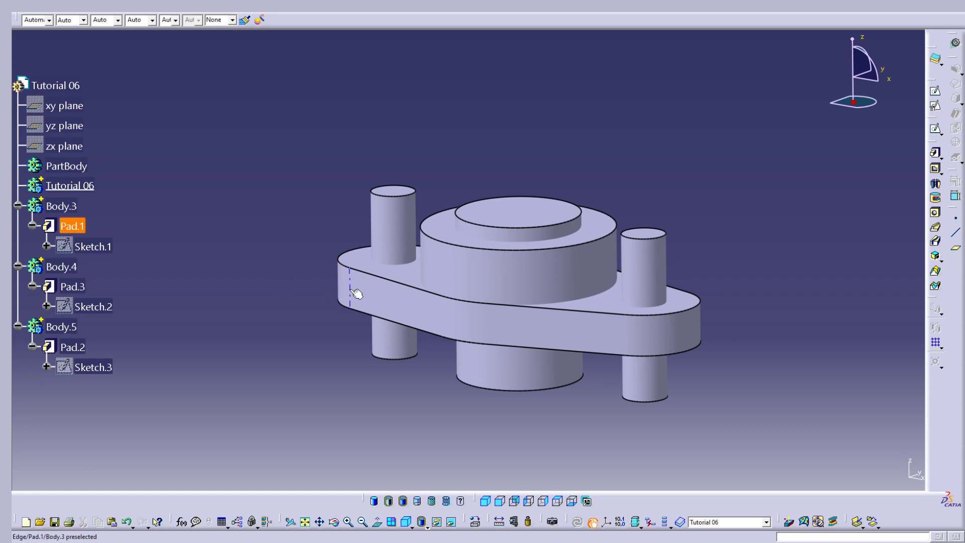
right_click(61, 207)
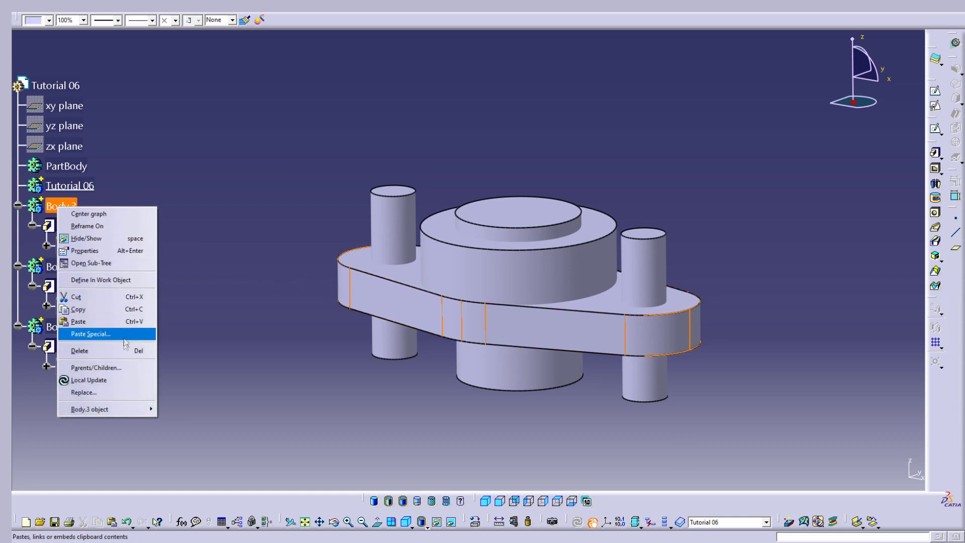
mouse_move(123, 412)
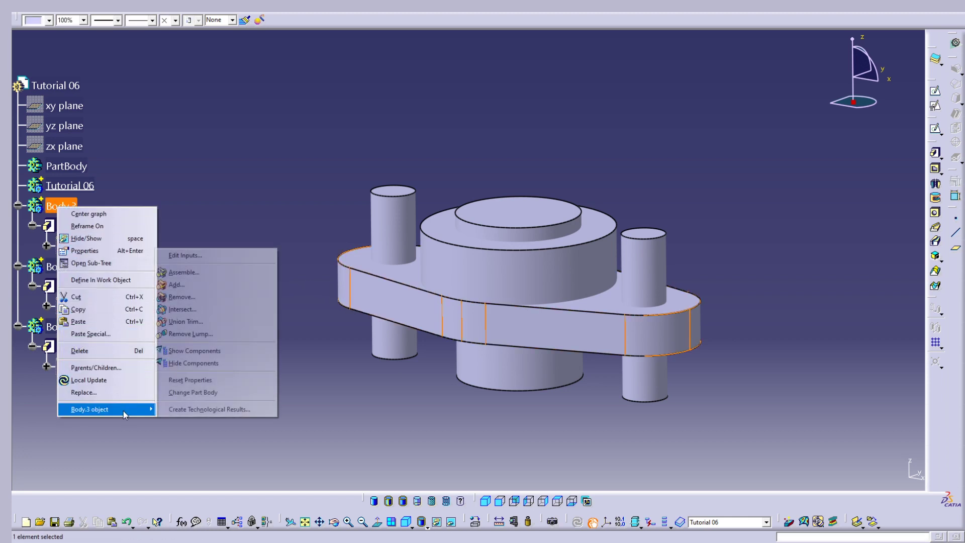
click(177, 285)
click(815, 473)
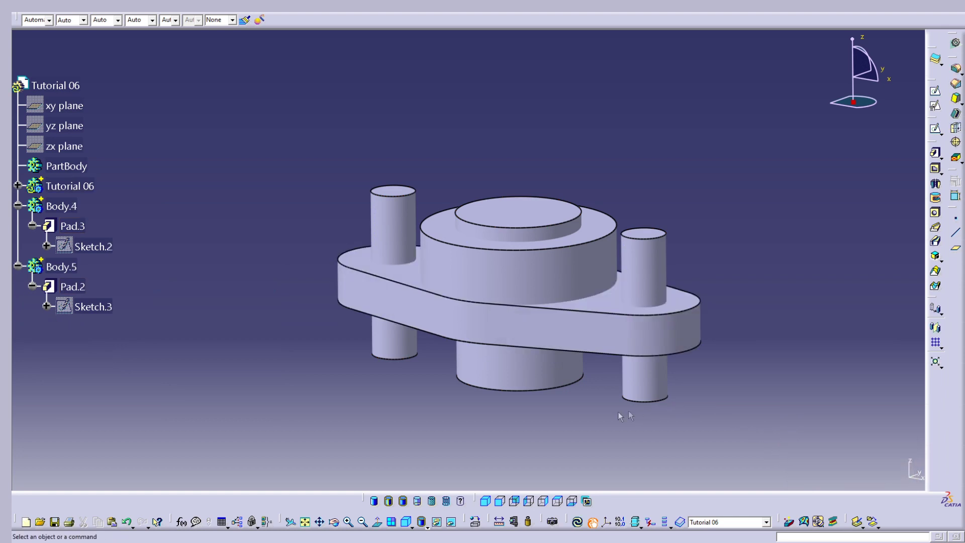
Merge the boss Body.5 into the Tutorial 06 body with a Boolean Add after Add.1, keeping Tutorial 06 in work.
middle_drag(288, 348, 445, 284)
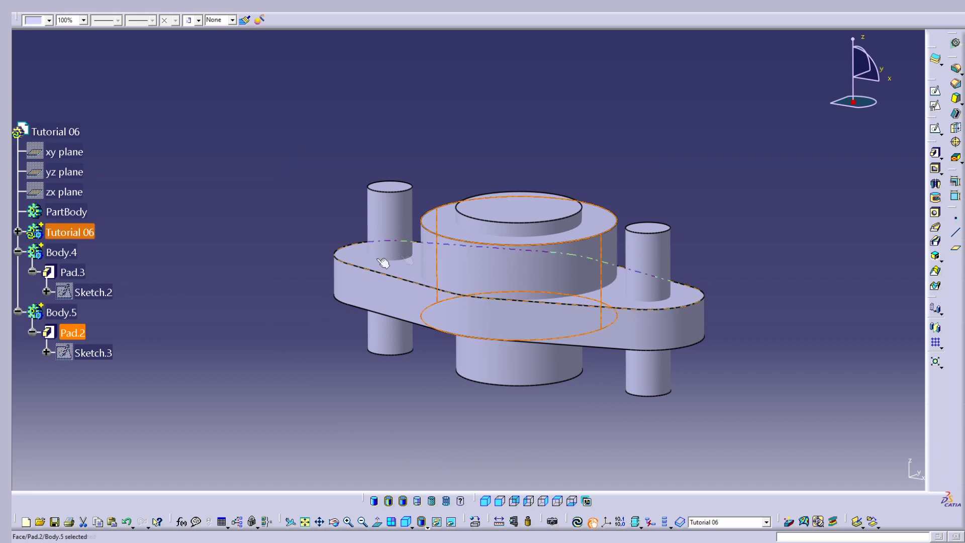
right_click(55, 312)
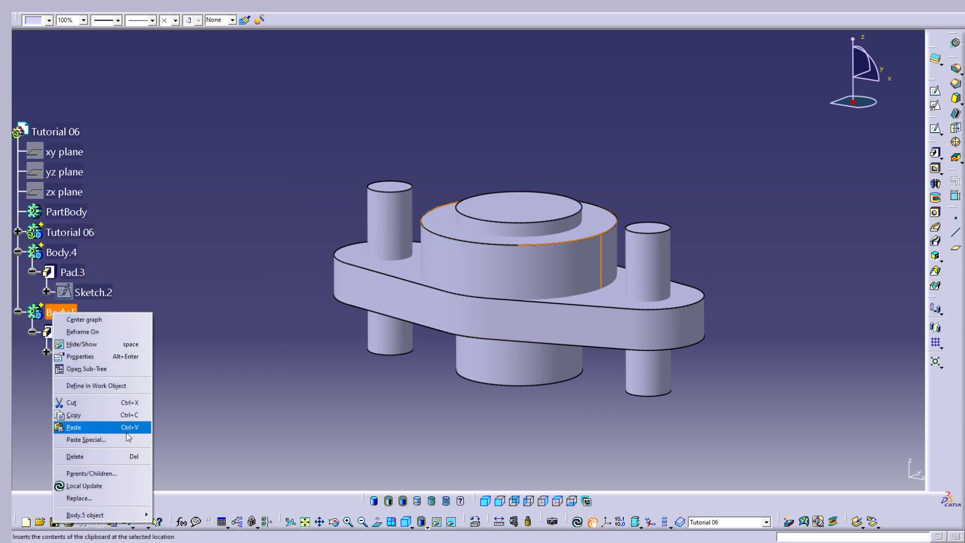
click(75, 235)
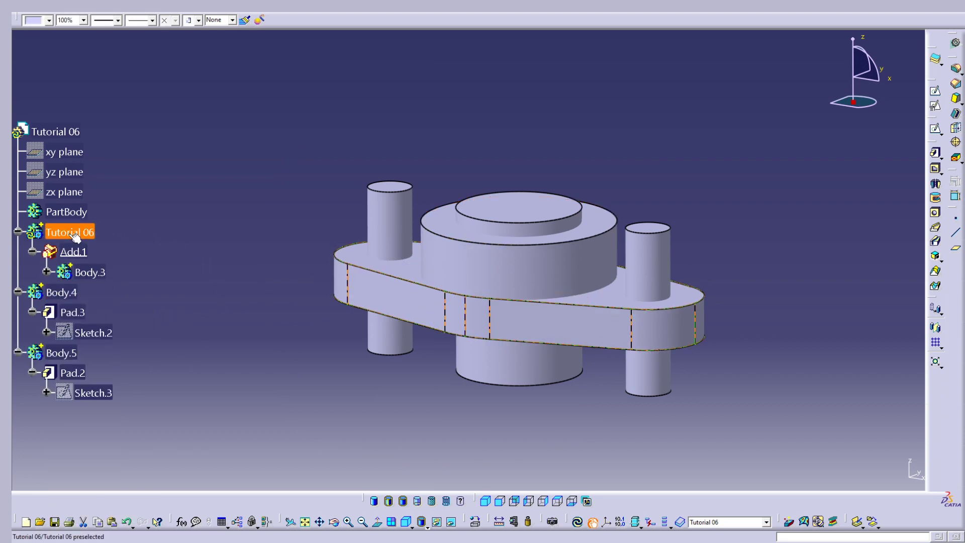
right_click(71, 233)
click(126, 308)
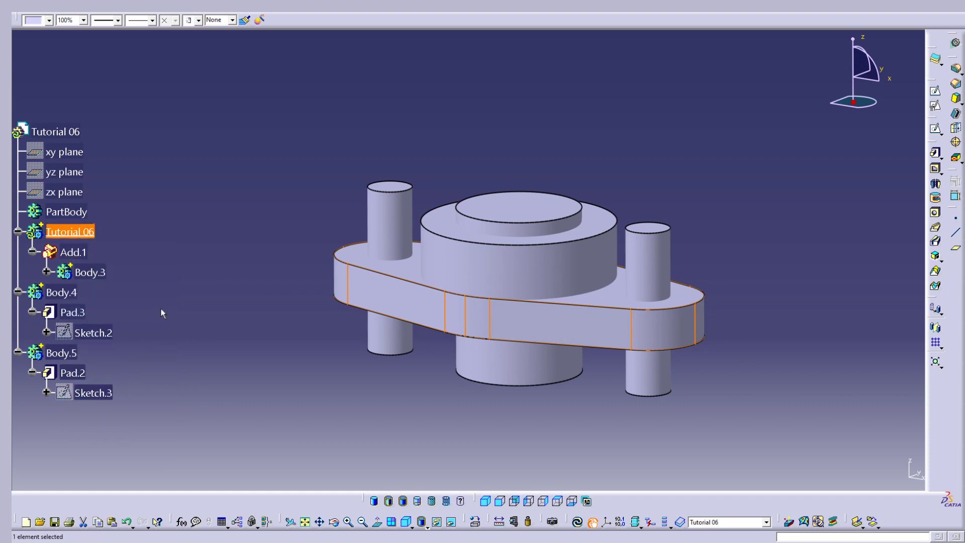
right_click(61, 354)
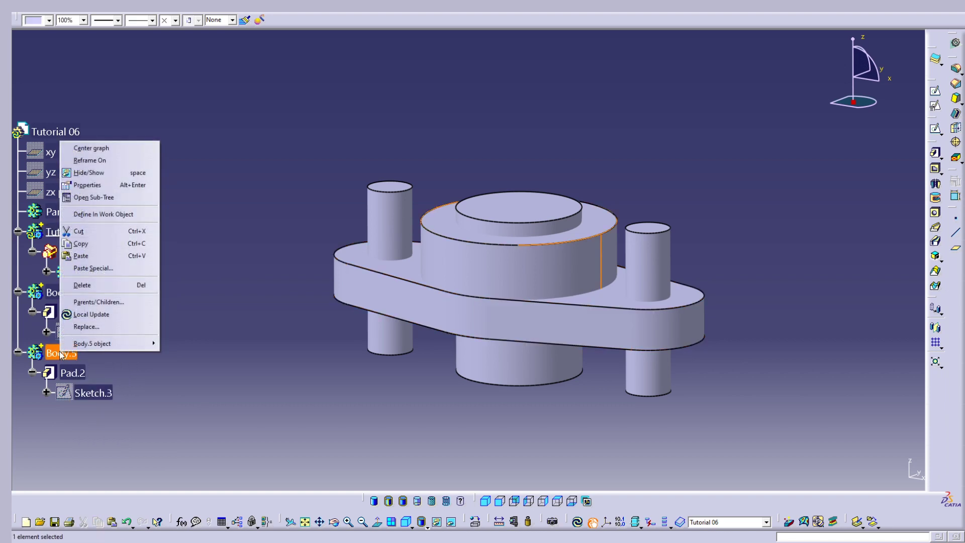
mouse_move(125, 343)
click(210, 373)
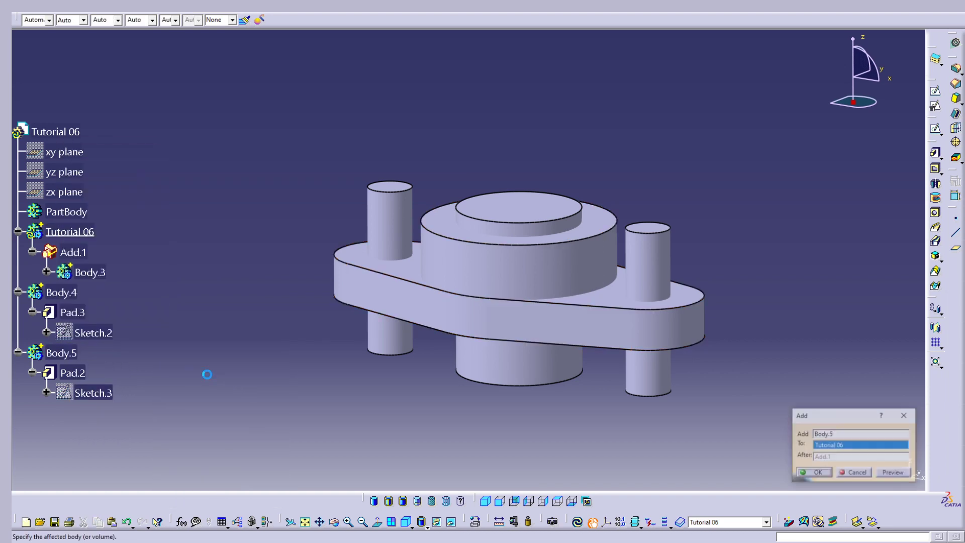
click(804, 475)
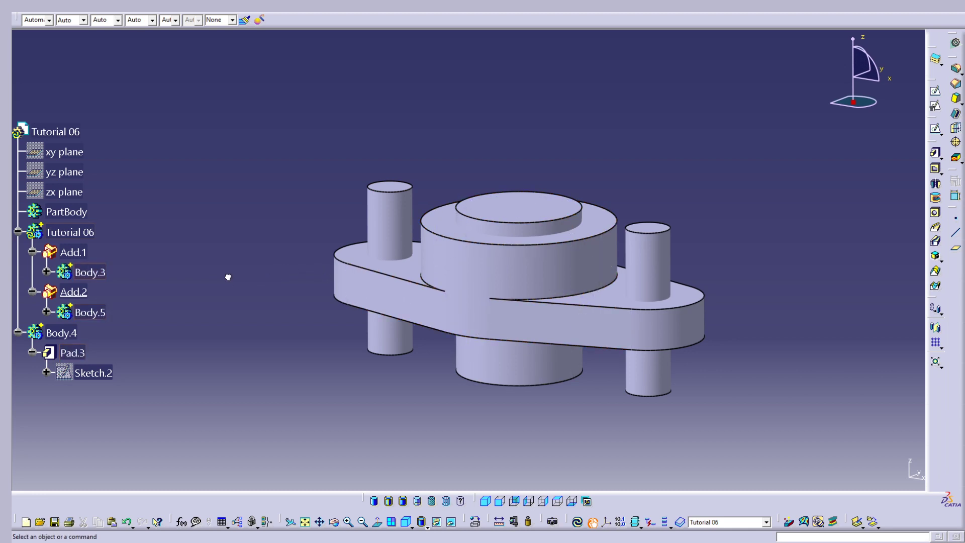
Update the part and define the Tutorial 06 body as the in-work object again.
click(578, 522)
right_click(78, 232)
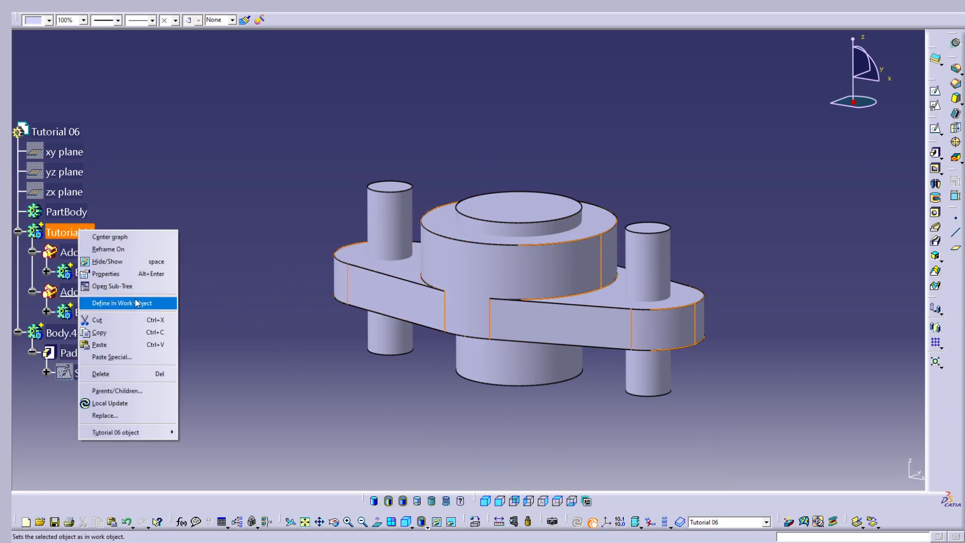
click(136, 303)
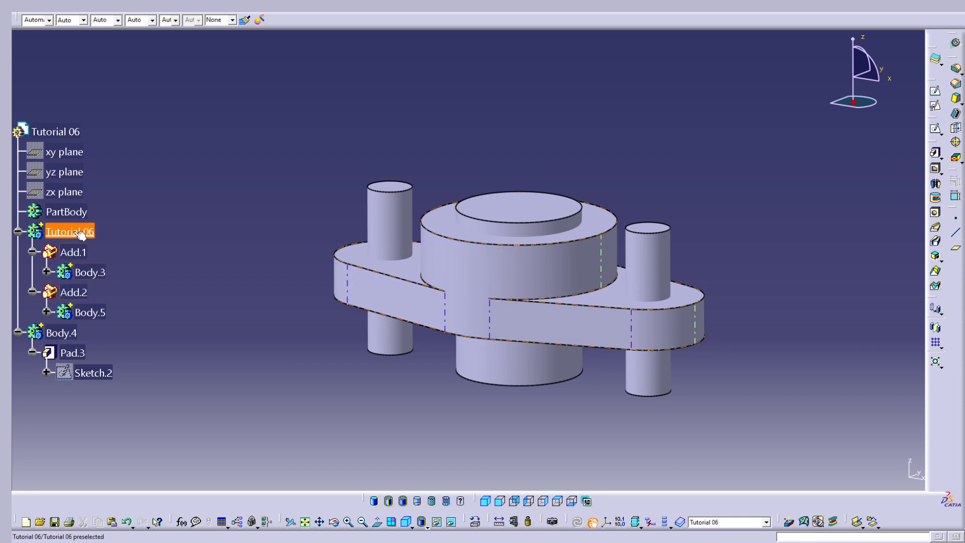
Subtract the hole-cylinder Body.4 from the Tutorial 06 body with a Boolean Remove after Add.2.
right_click(70, 334)
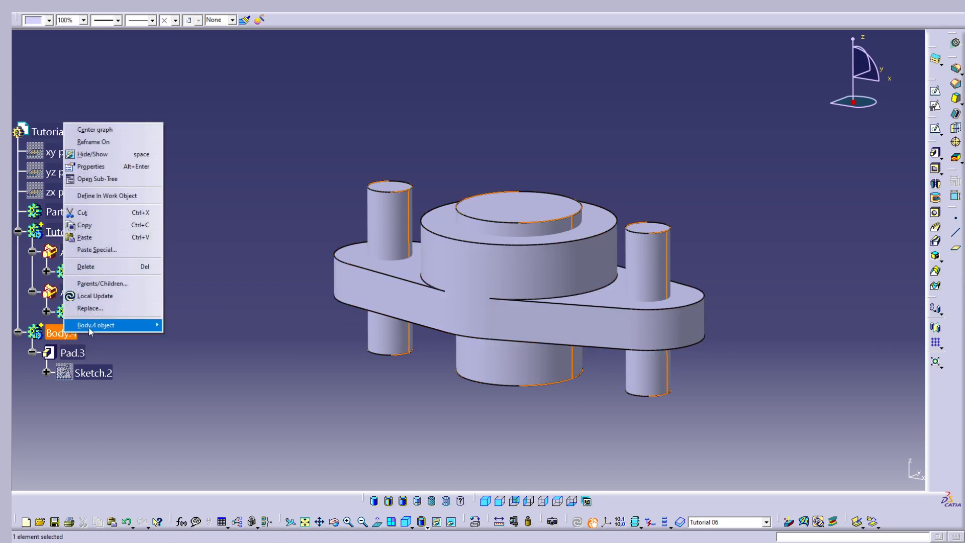
mouse_move(151, 325)
click(188, 366)
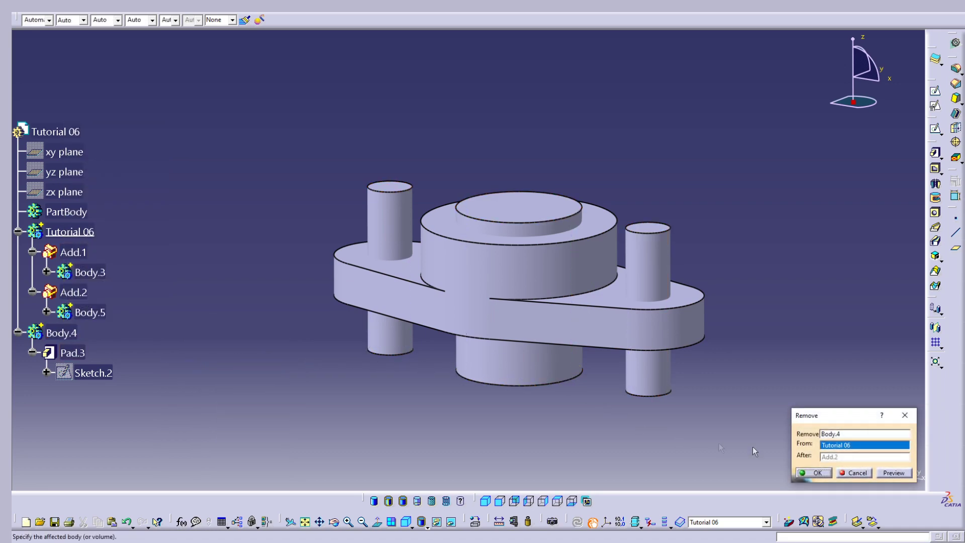
click(823, 473)
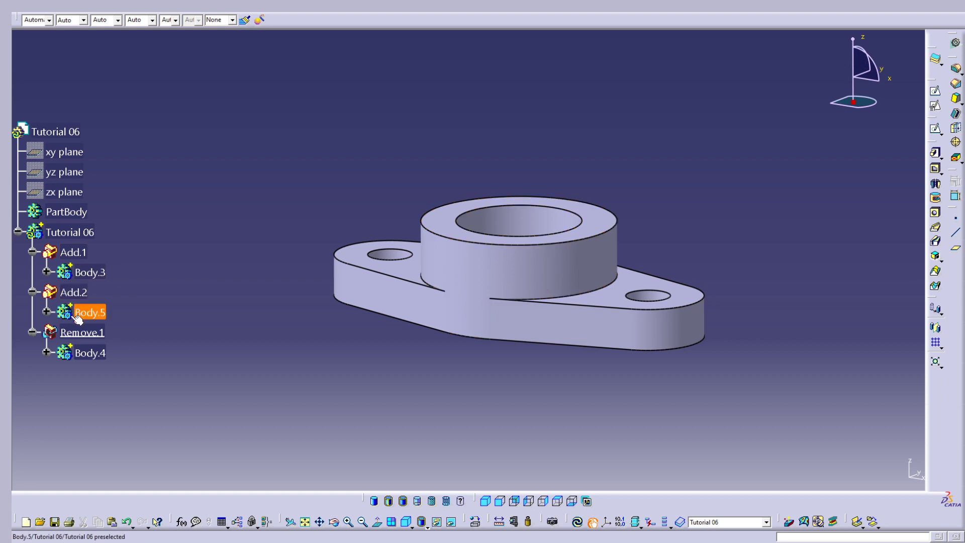
Colour the whole Tutorial 06 body green and set the display to the standard isometric view.
middle_drag(397, 364, 493, 352)
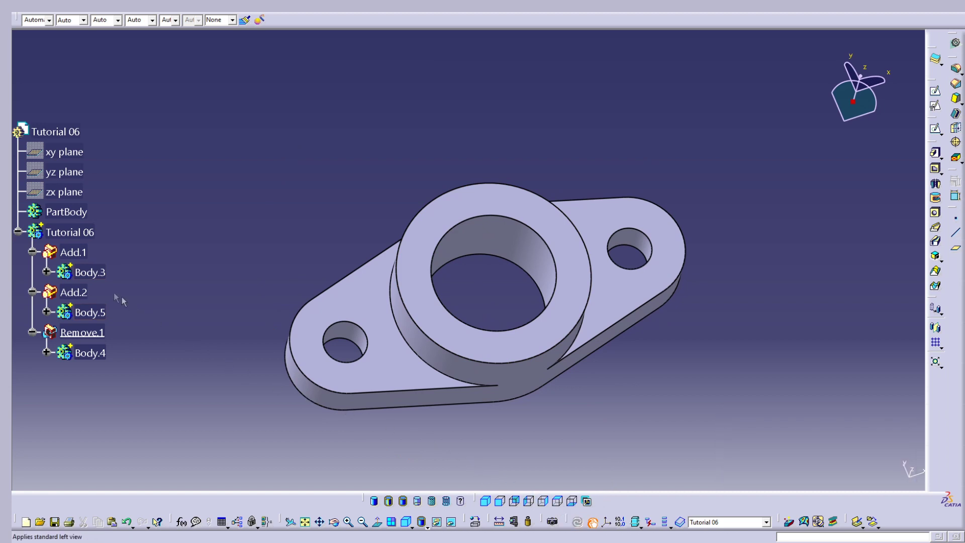
click(71, 233)
click(48, 20)
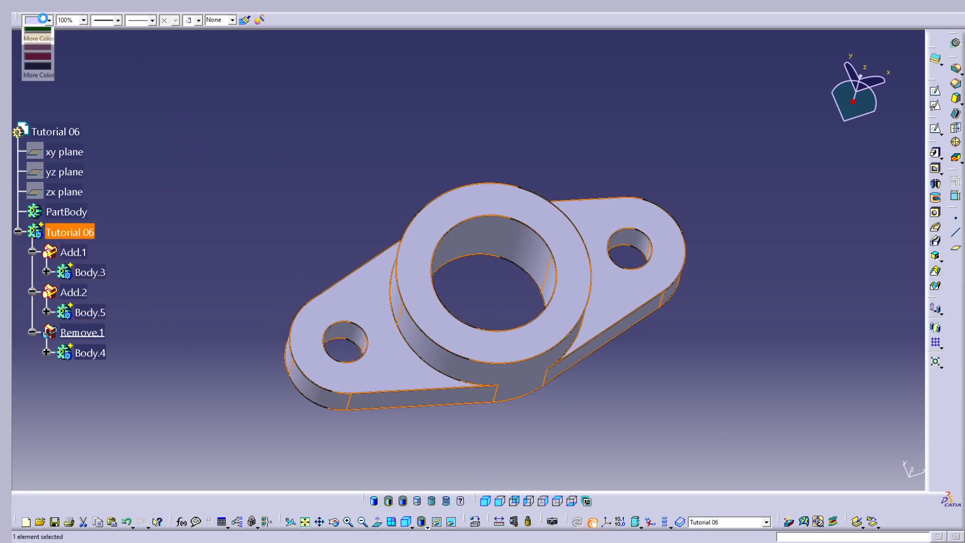
click(37, 51)
click(213, 207)
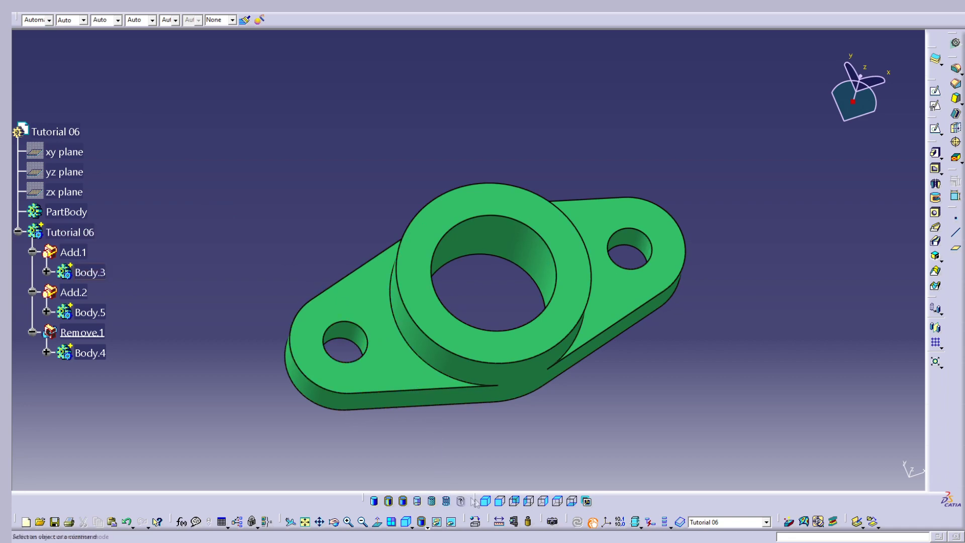
click(489, 502)
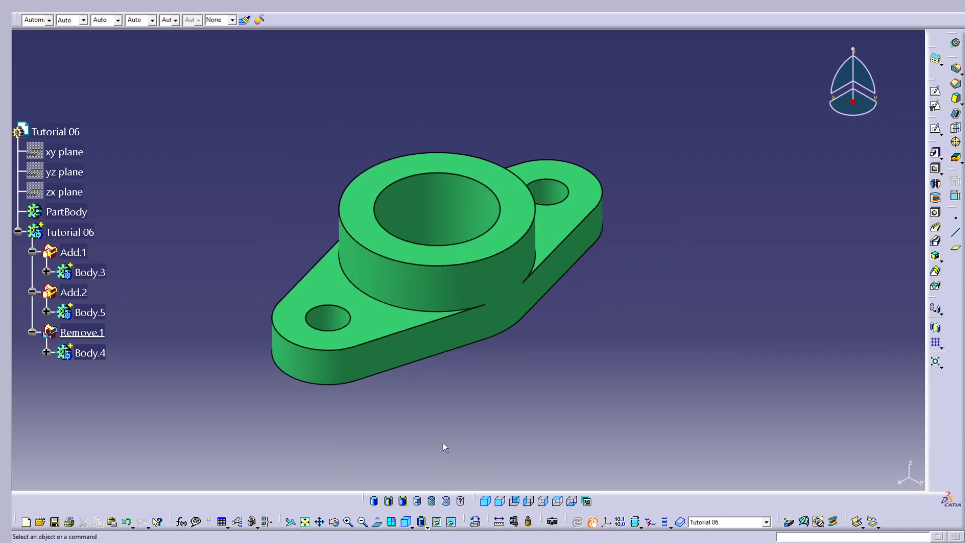